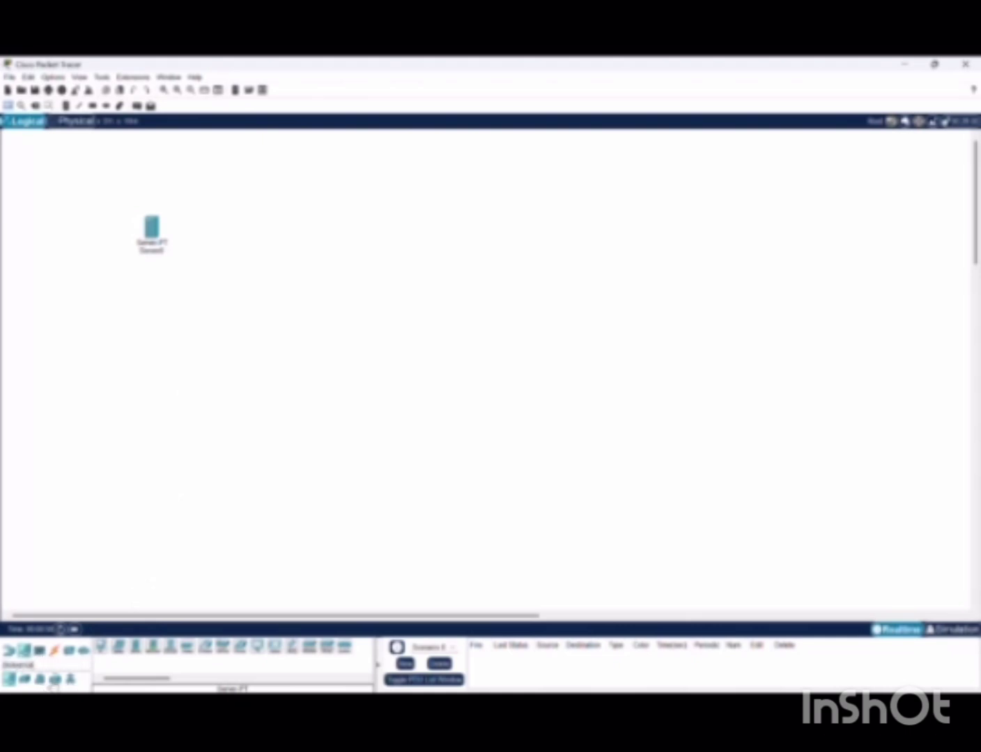
Place a WRT300N wireless router and a Laptop-PT on the canvas beside the server
{"action": "left_click", "coordinate": [9, 650]}
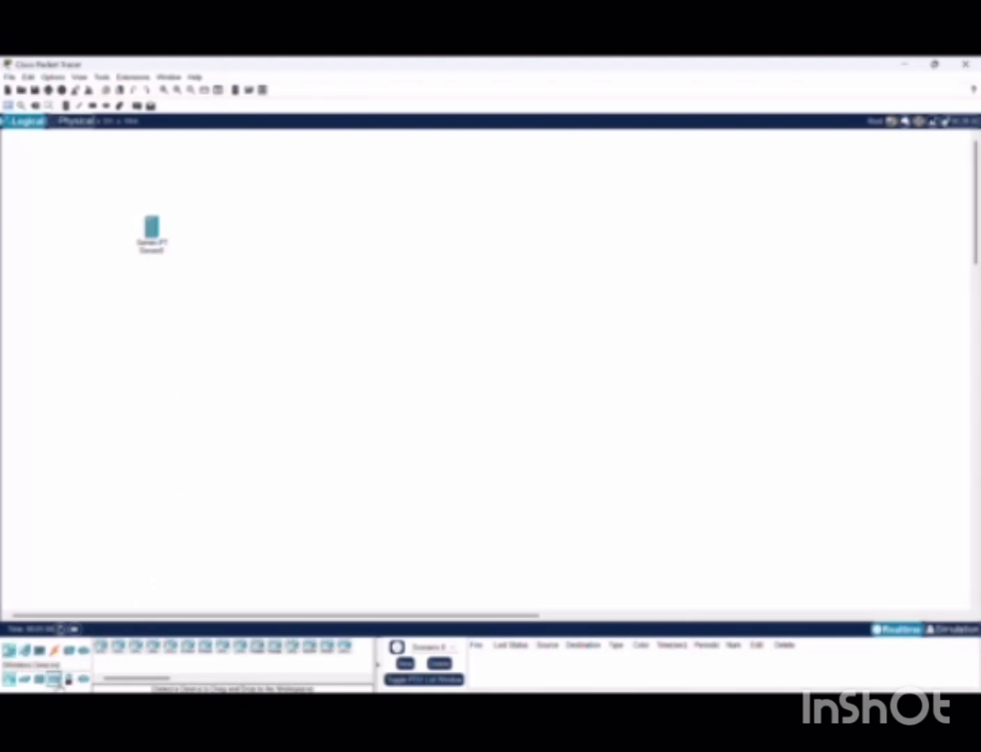
{"action": "left_click", "coordinate": [54, 679]}
{"action": "left_click_drag", "start_coordinate": [290, 651], "coordinate": [315, 329]}
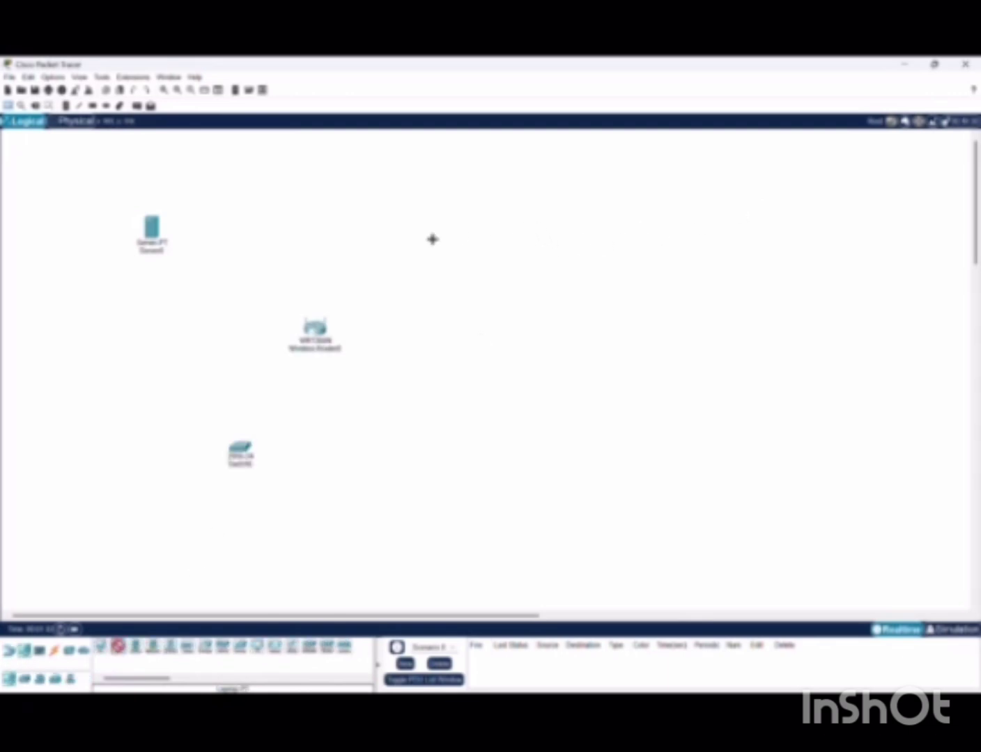
{"action": "left_click", "coordinate": [489, 360]}
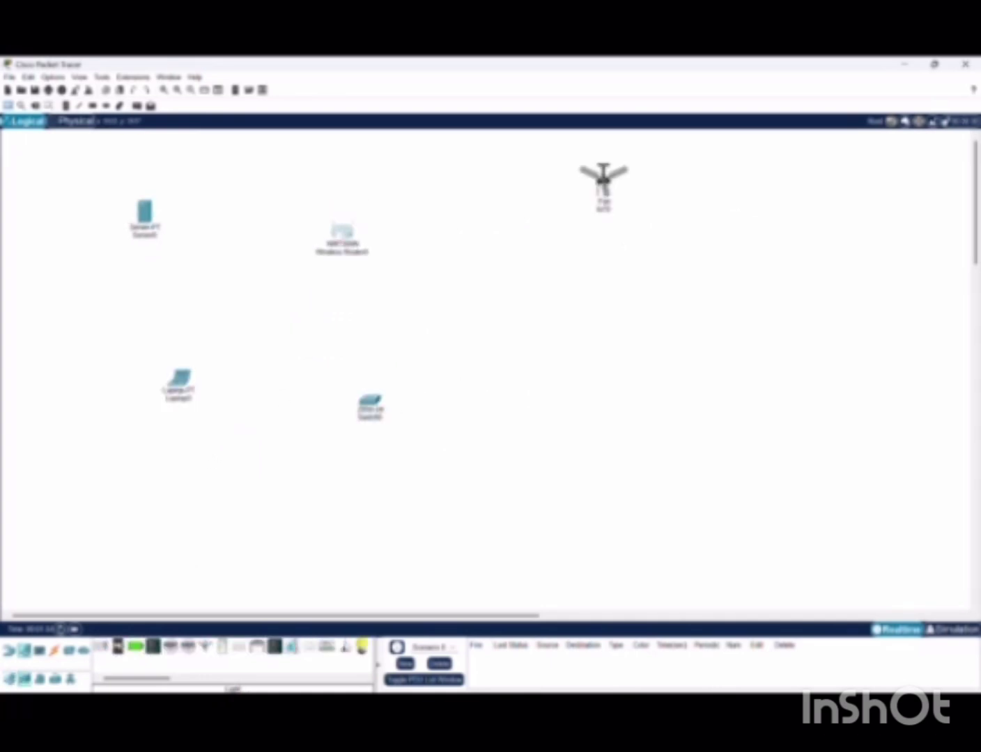
Place the smart light and the garage door on the right side of the workspace
{"action": "left_click", "coordinate": [361, 648]}
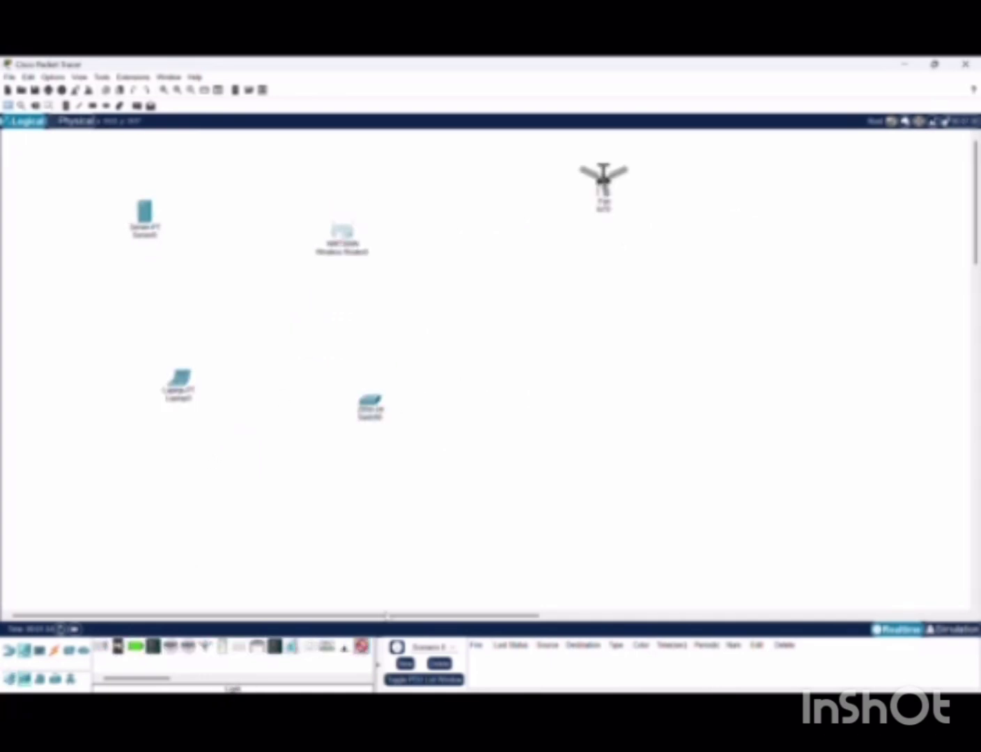
{"action": "left_click", "coordinate": [775, 240]}
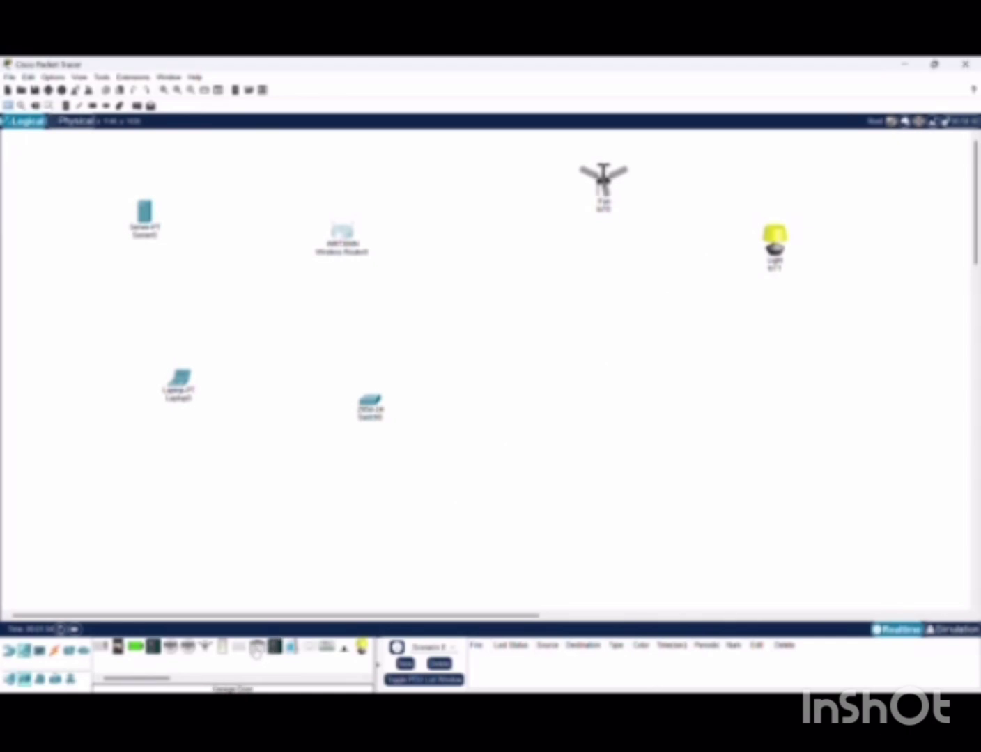
{"action": "left_click", "coordinate": [256, 647]}
{"action": "left_click", "coordinate": [670, 381]}
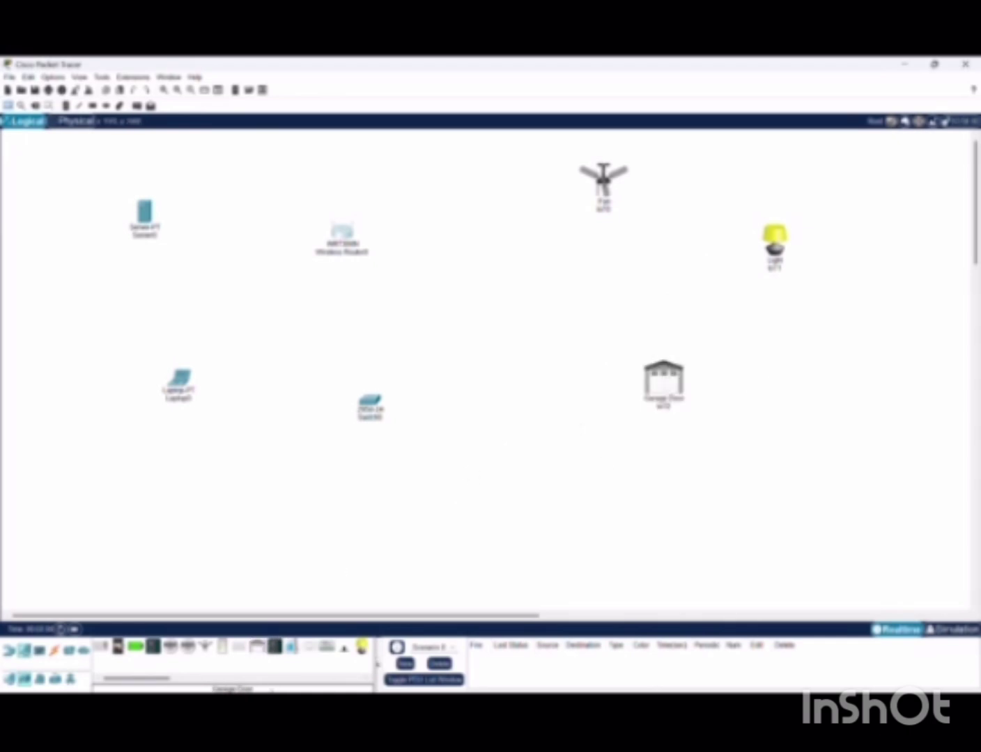
Add the window beside the garage door and the door below it
{"action": "left_click_drag", "start_coordinate": [160, 681], "coordinate": [249, 671]}
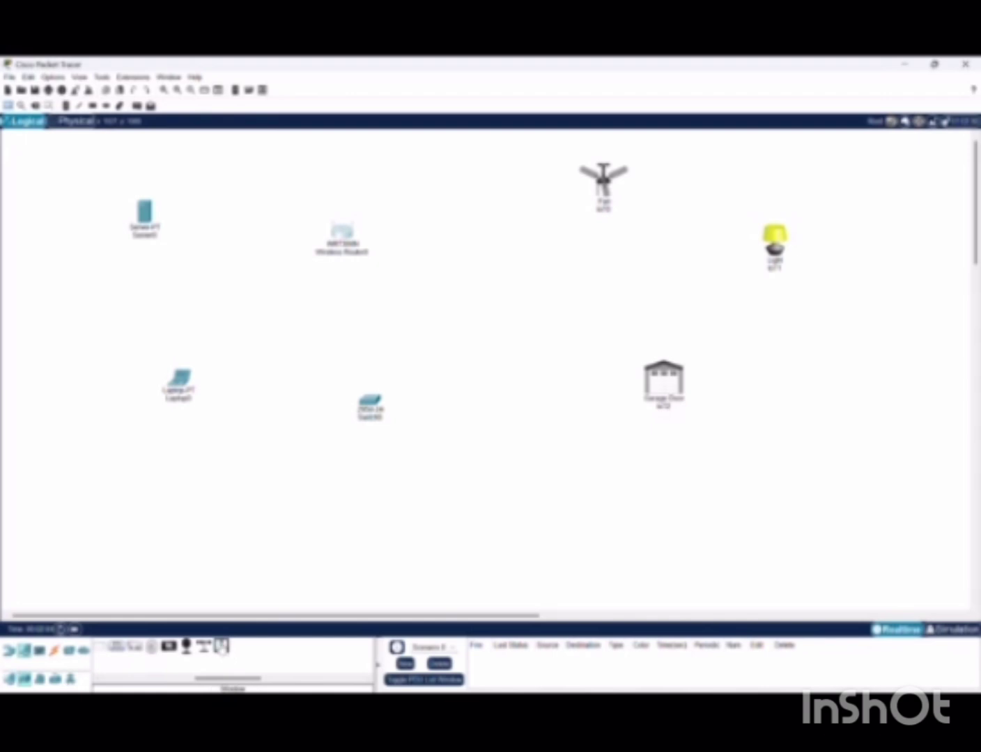
{"action": "left_click", "coordinate": [220, 647]}
{"action": "left_click", "coordinate": [831, 394]}
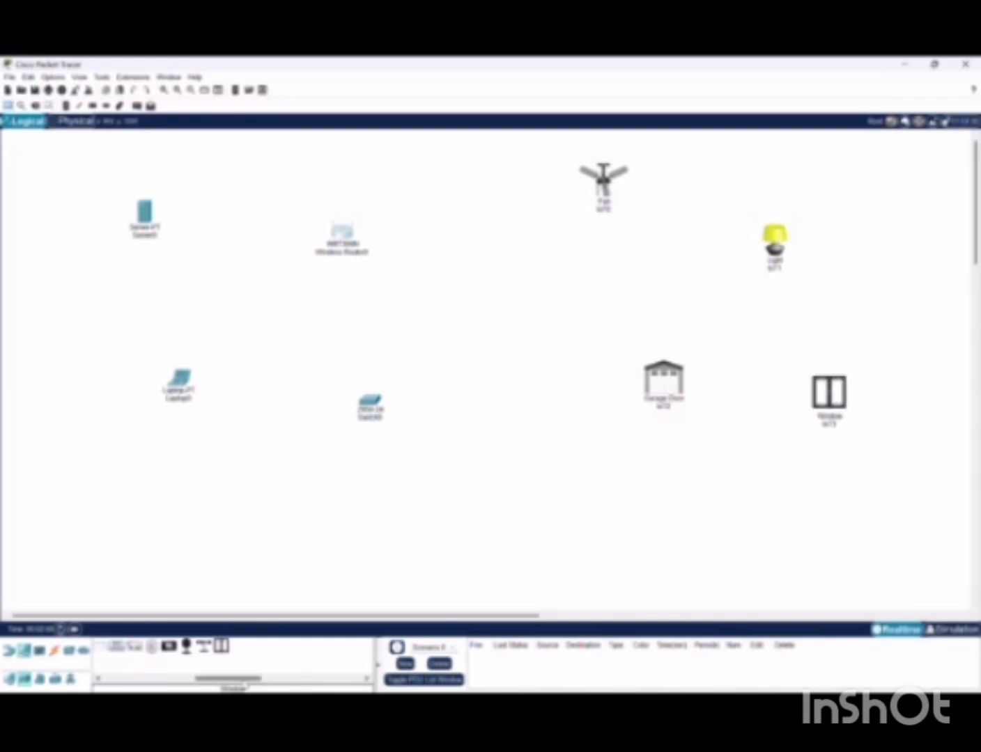
{"action": "left_click_drag", "start_coordinate": [227, 678], "coordinate": [141, 685]}
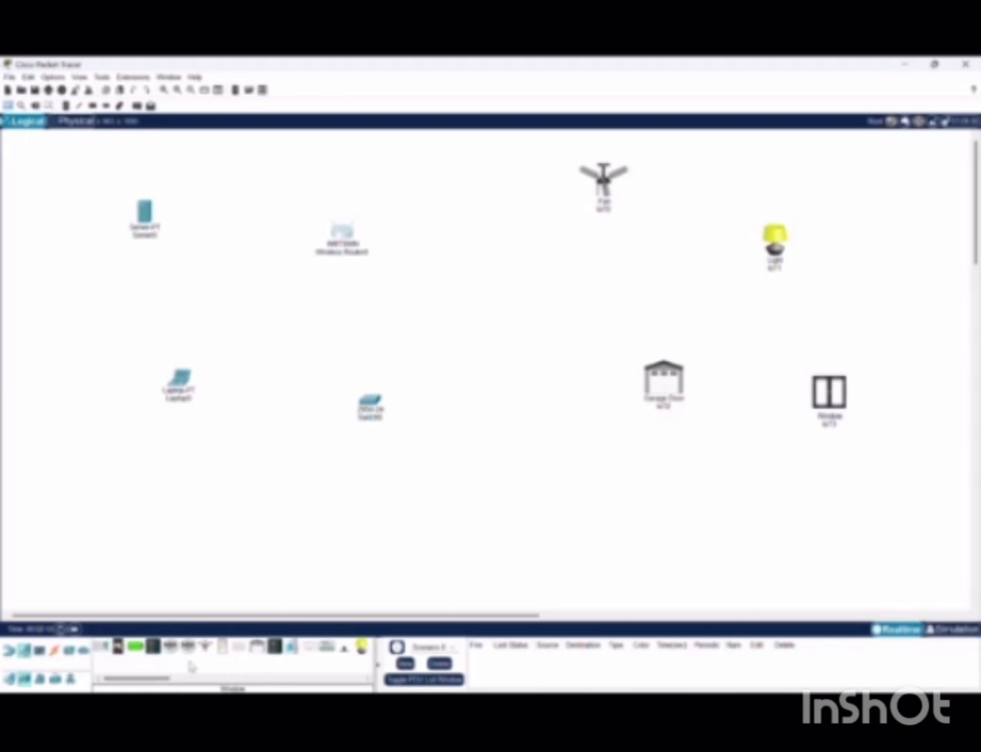
{"action": "left_click", "coordinate": [222, 647]}
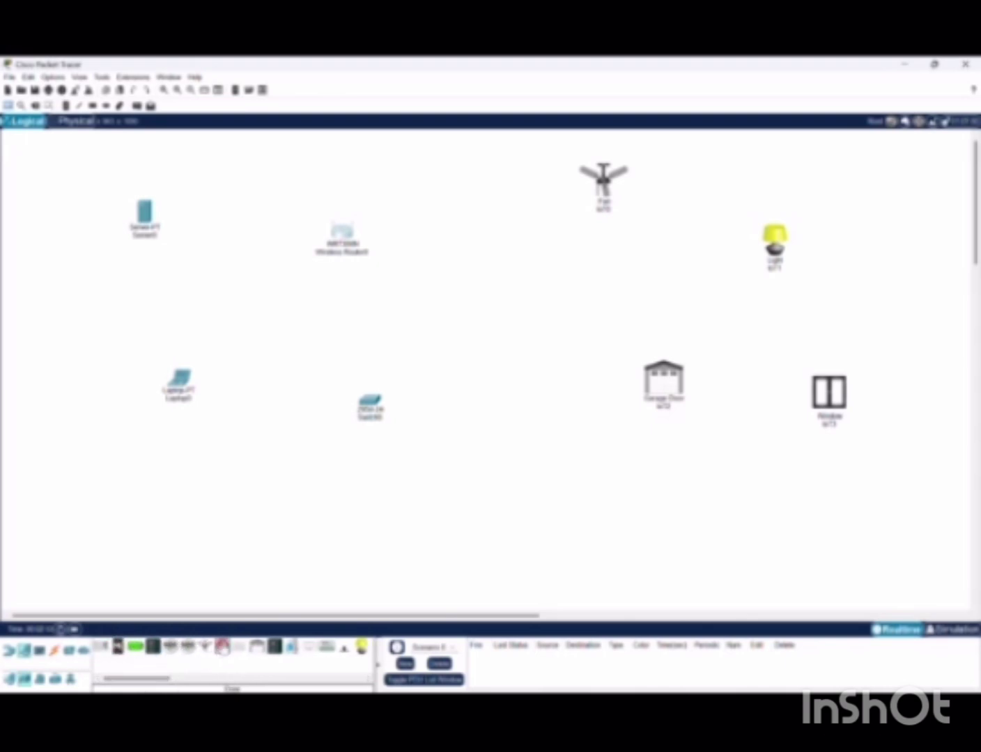
{"action": "left_click", "coordinate": [703, 501]}
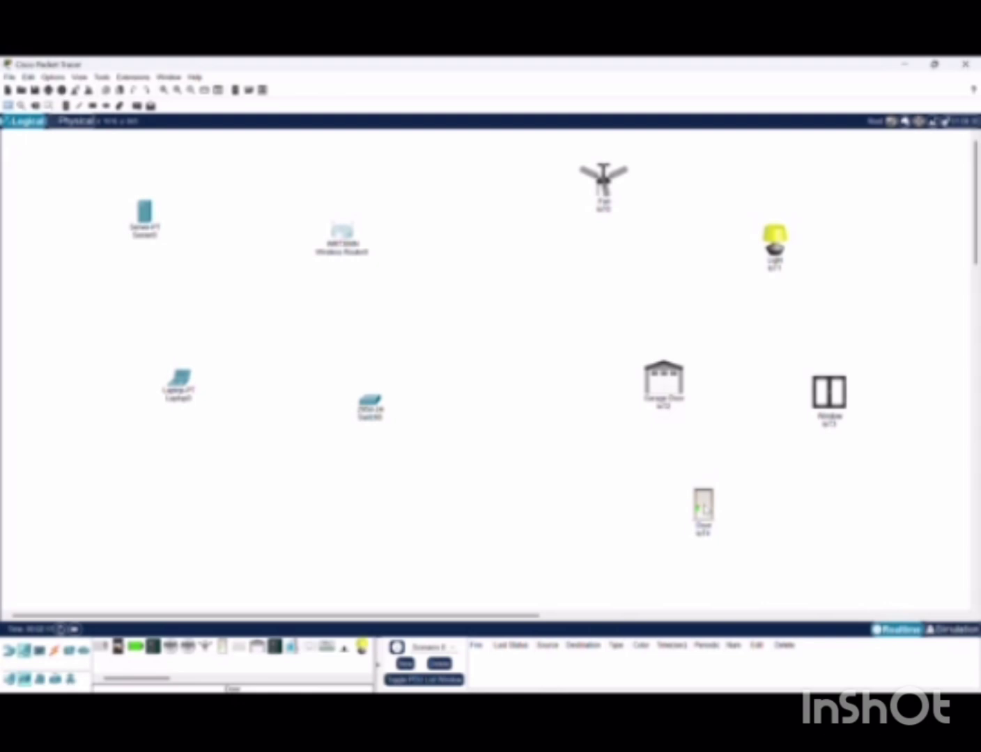
{"action": "mouse_move", "coordinate": [345, 236]}
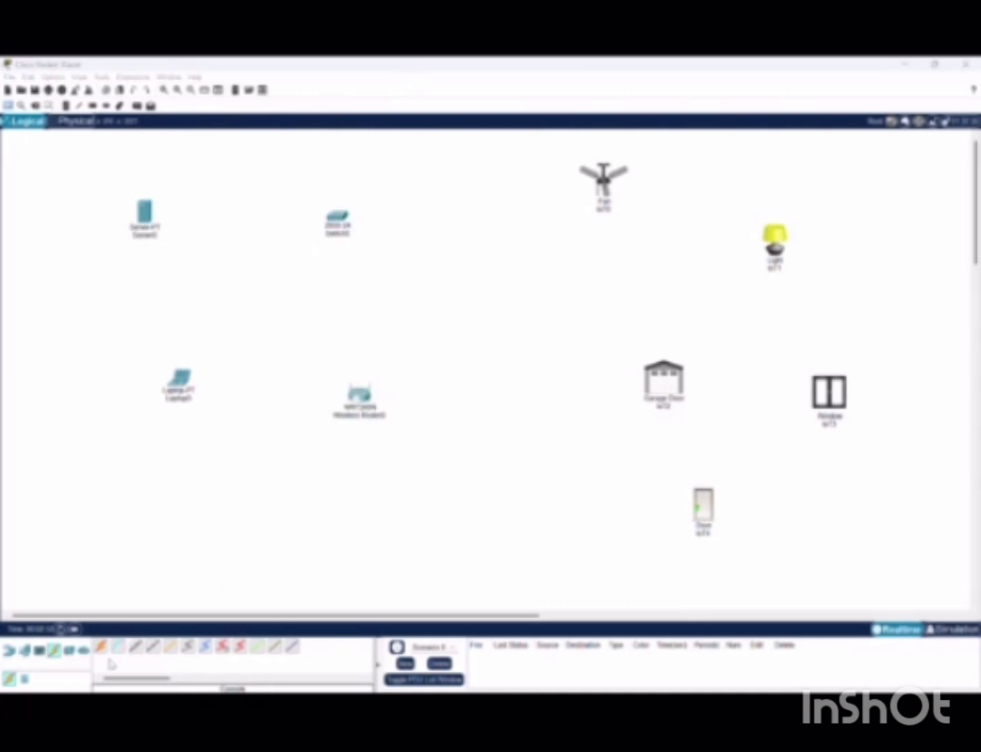
Connect switch FastEthernet0/1 to the server's FastEthernet0 with a straight-through copper cable
{"action": "left_click", "coordinate": [135, 646]}
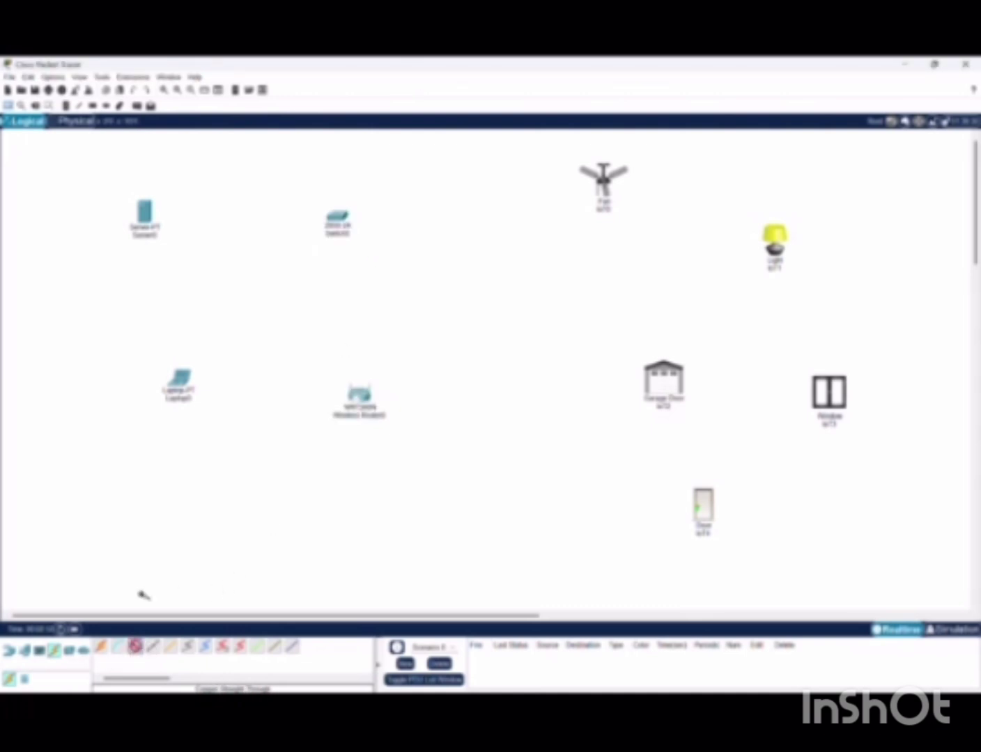
{"action": "left_click", "coordinate": [334, 219]}
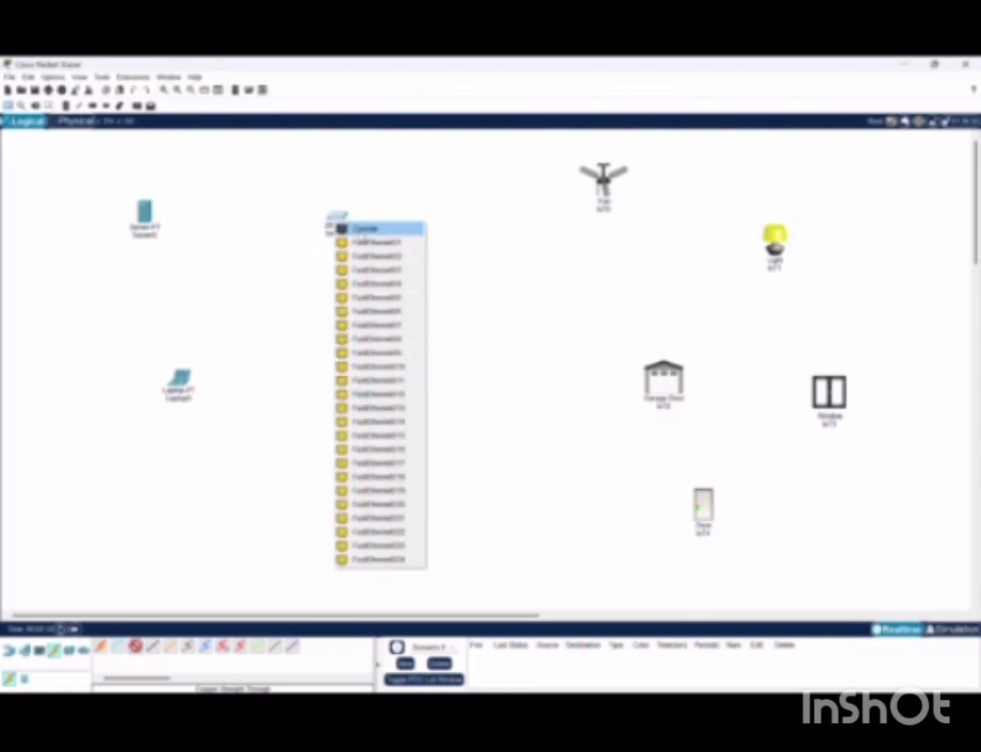
{"action": "left_click", "coordinate": [361, 242]}
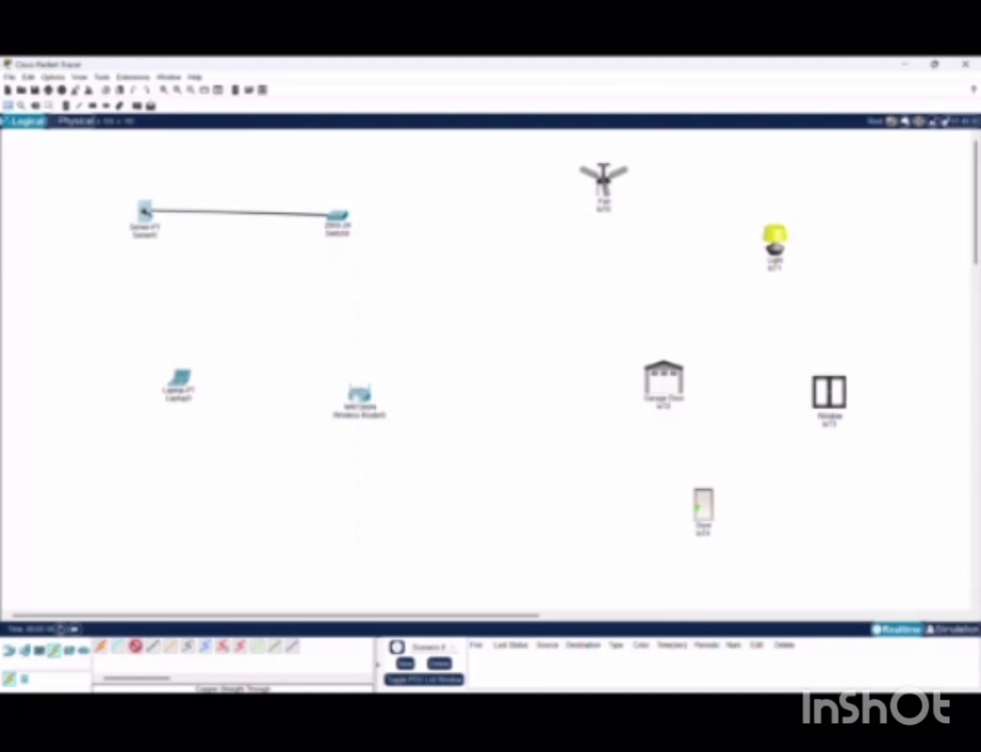
{"action": "left_click", "coordinate": [146, 214]}
{"action": "left_click", "coordinate": [168, 220]}
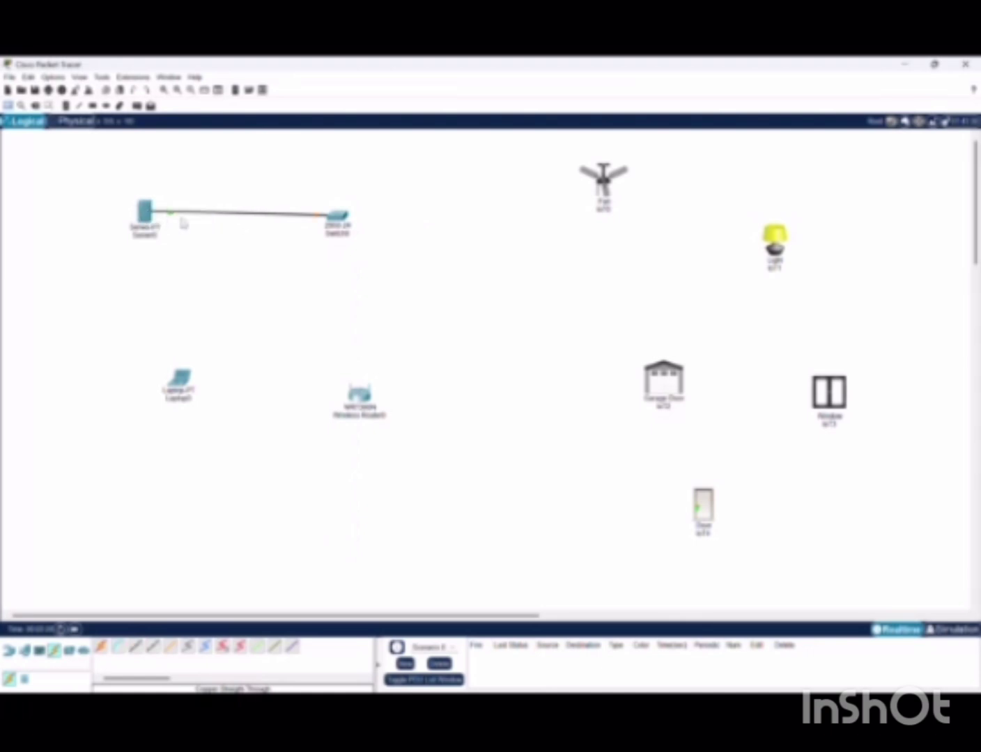
Link a switch FastEthernet port to a wireless router Ethernet port with a cross-over cable
{"action": "left_click", "coordinate": [155, 647]}
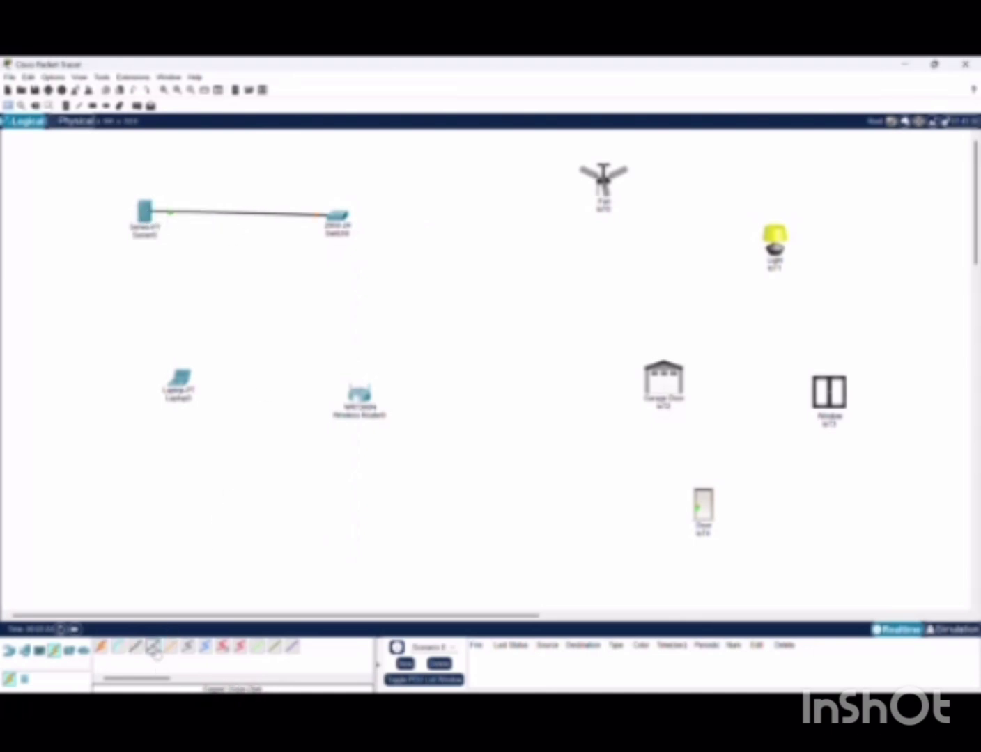
{"action": "left_click", "coordinate": [339, 218]}
{"action": "left_click", "coordinate": [383, 242]}
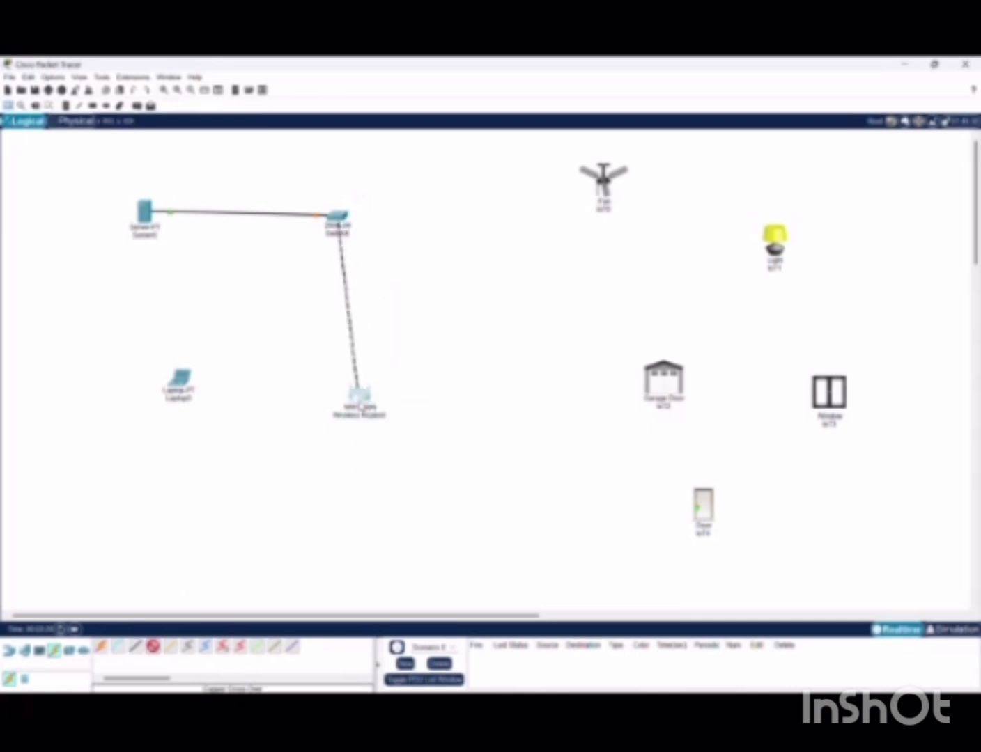
{"action": "left_click", "coordinate": [358, 403]}
{"action": "left_click", "coordinate": [386, 423]}
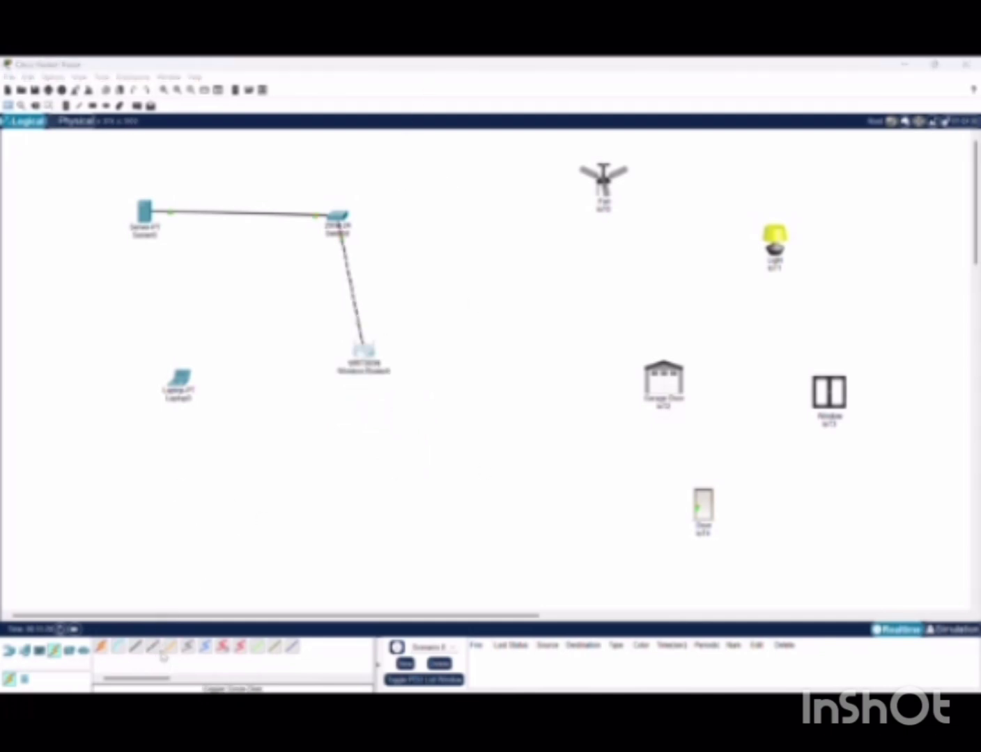
Connect the laptop's FastEthernet0 to a switch port with a straight-through copper cable
{"action": "left_click", "coordinate": [135, 647]}
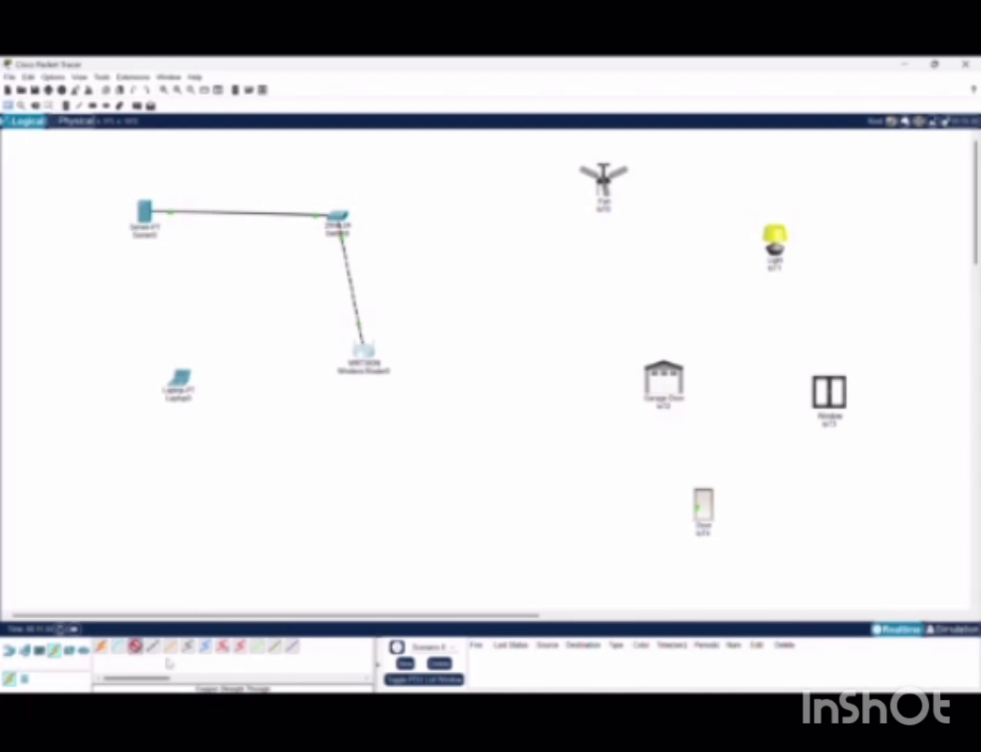
{"action": "left_click", "coordinate": [185, 386]}
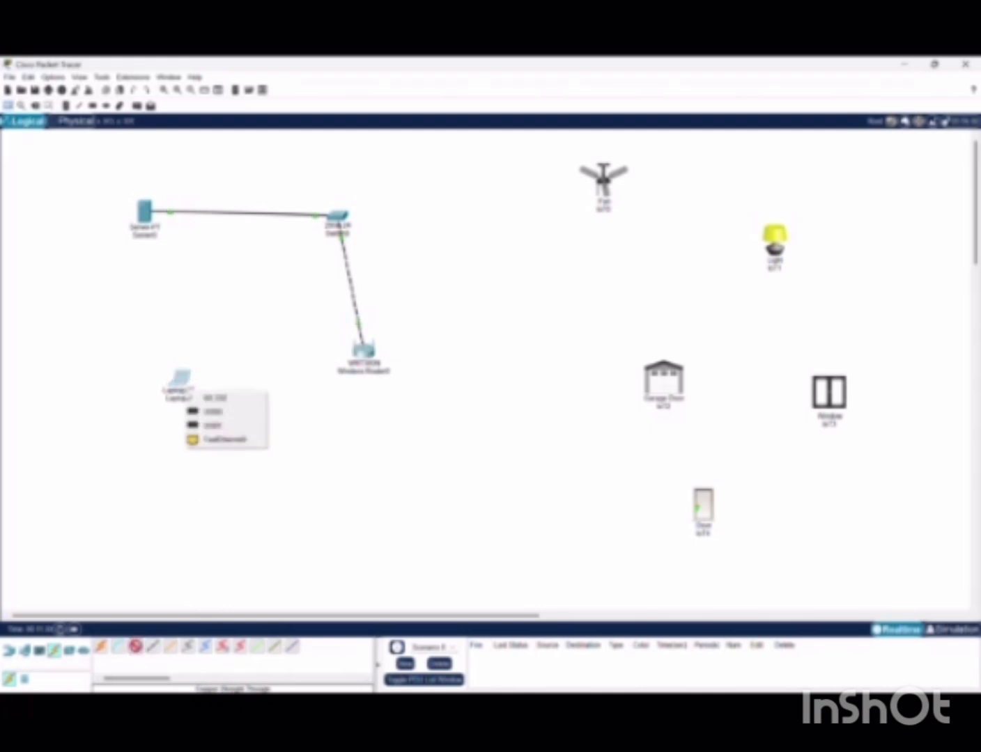
{"action": "left_click", "coordinate": [232, 441]}
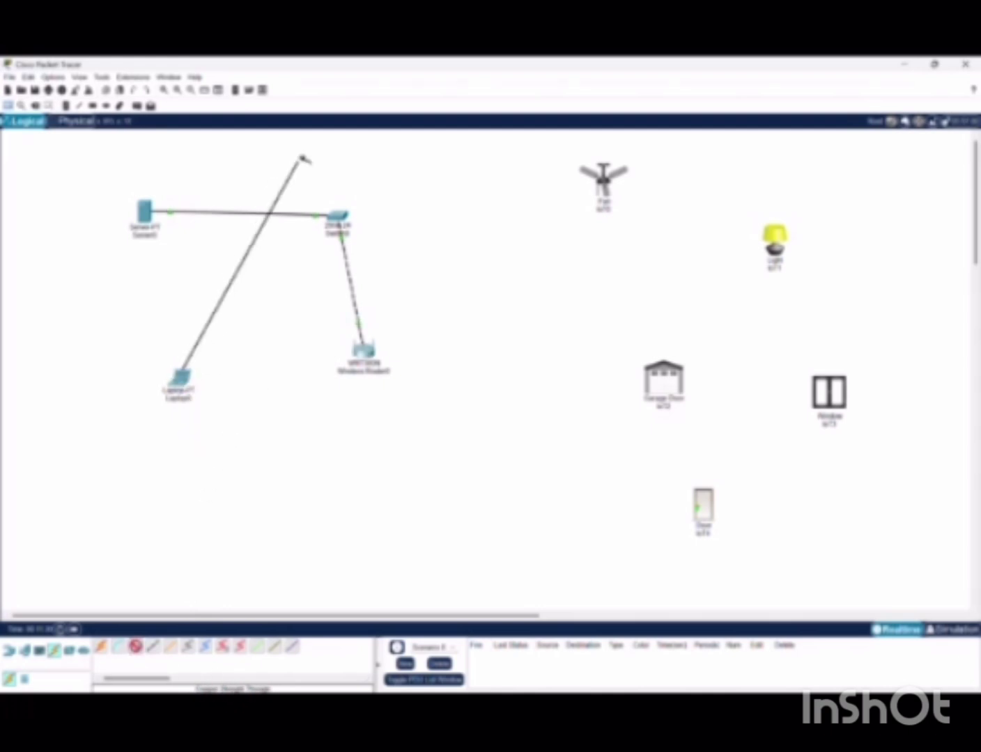
{"action": "left_click", "coordinate": [335, 216]}
{"action": "left_click", "coordinate": [338, 218]}
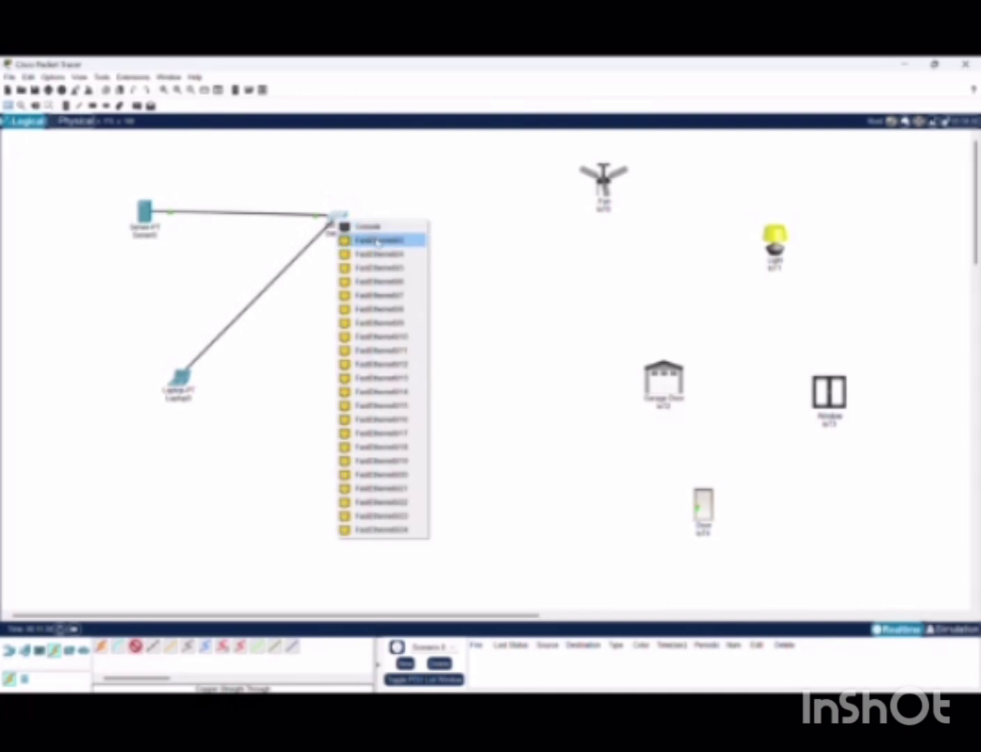
{"action": "left_click", "coordinate": [377, 241]}
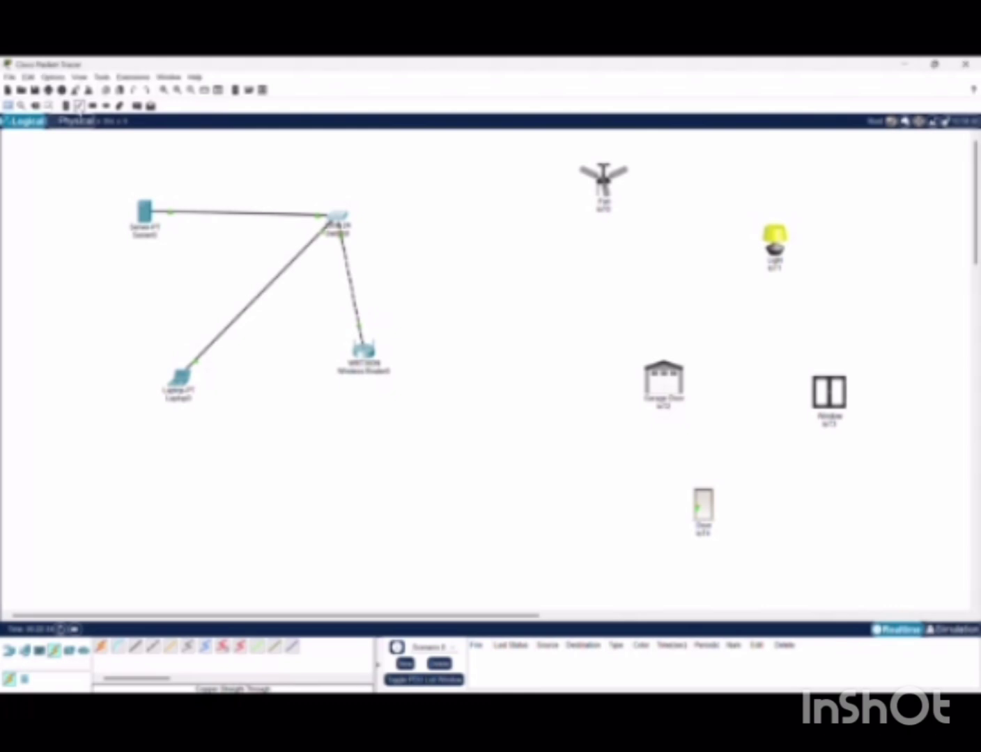
{"action": "left_click", "coordinate": [78, 105]}
Add port-name text notes on the server link and the router link
{"action": "left_click", "coordinate": [585, 66]}
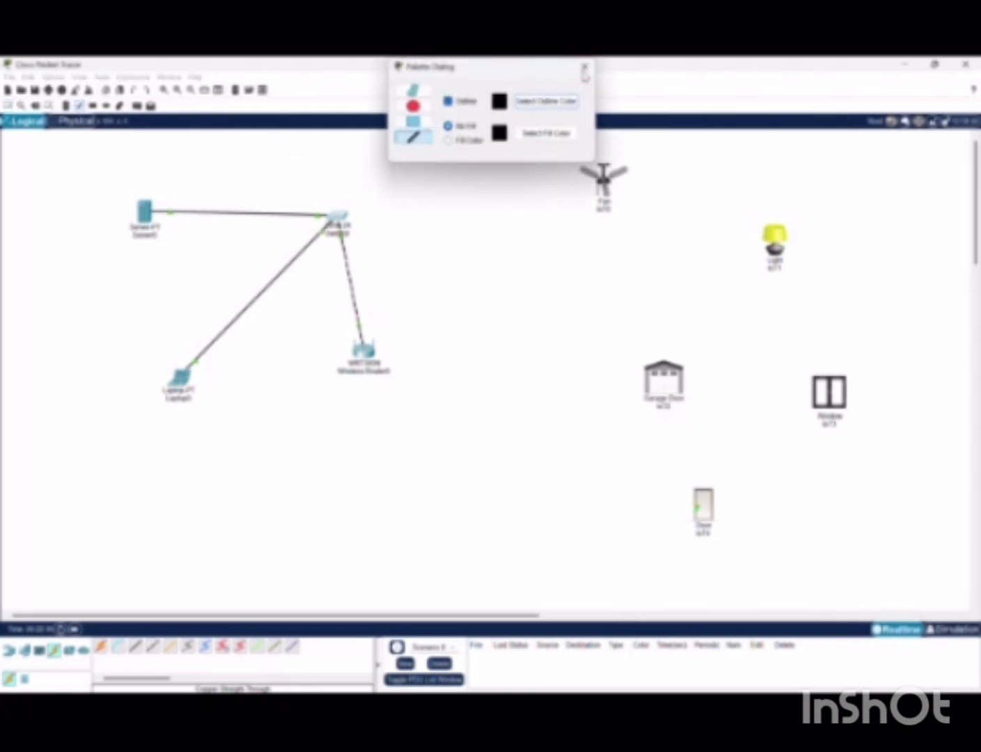
{"action": "left_click", "coordinate": [66, 105]}
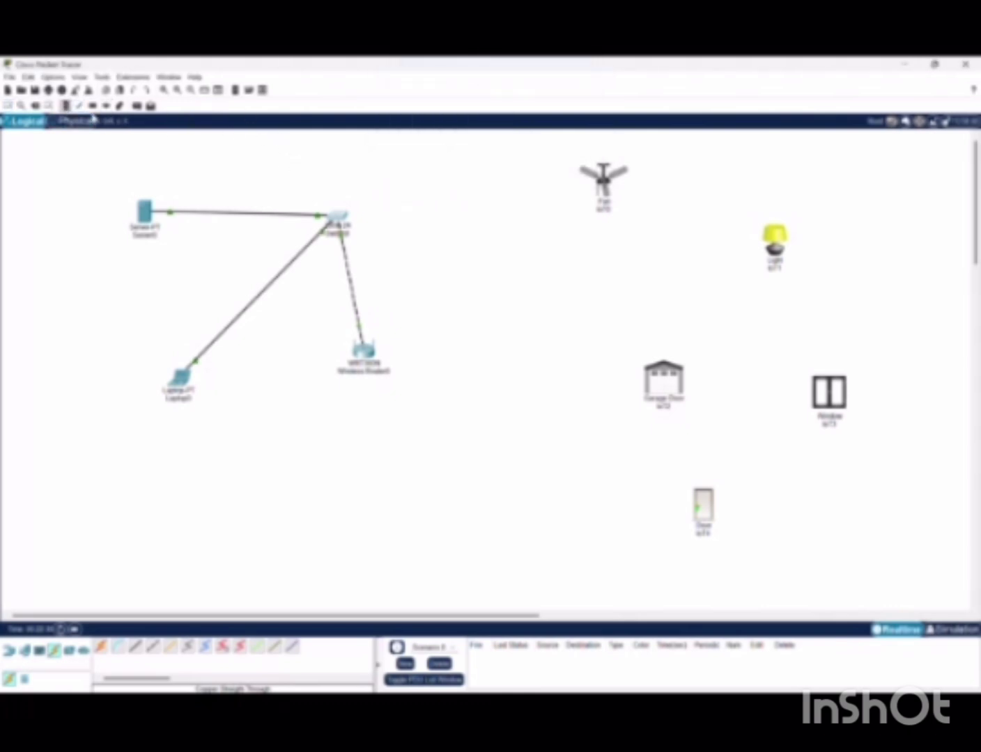
{"action": "left_click", "coordinate": [270, 194]}
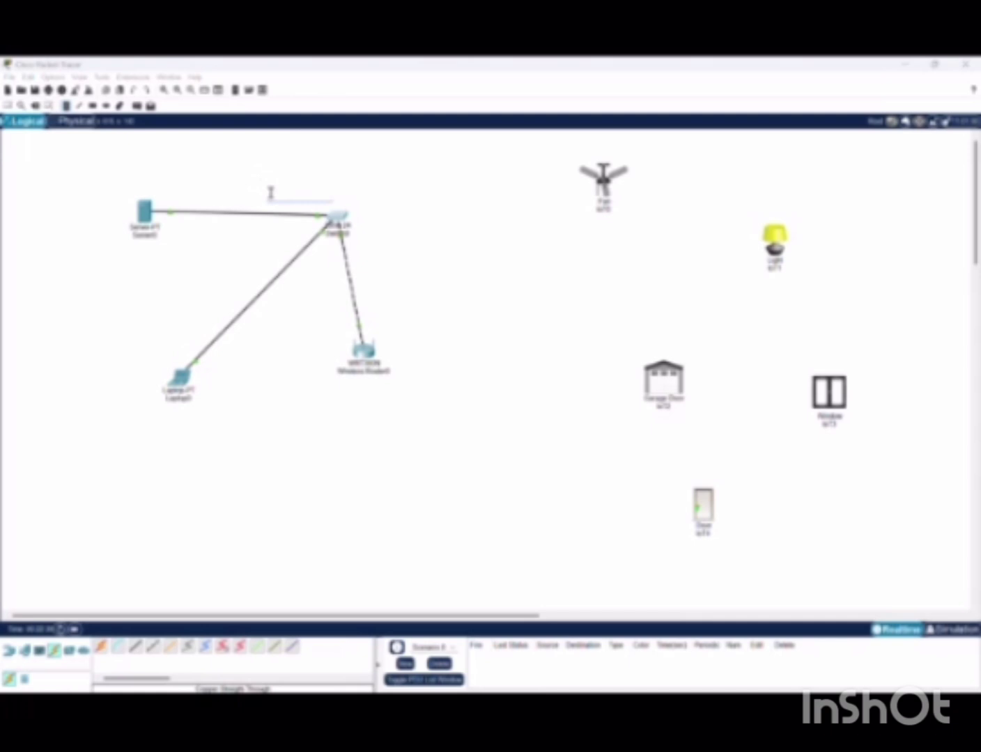
{"action": "type", "text": "sm"}
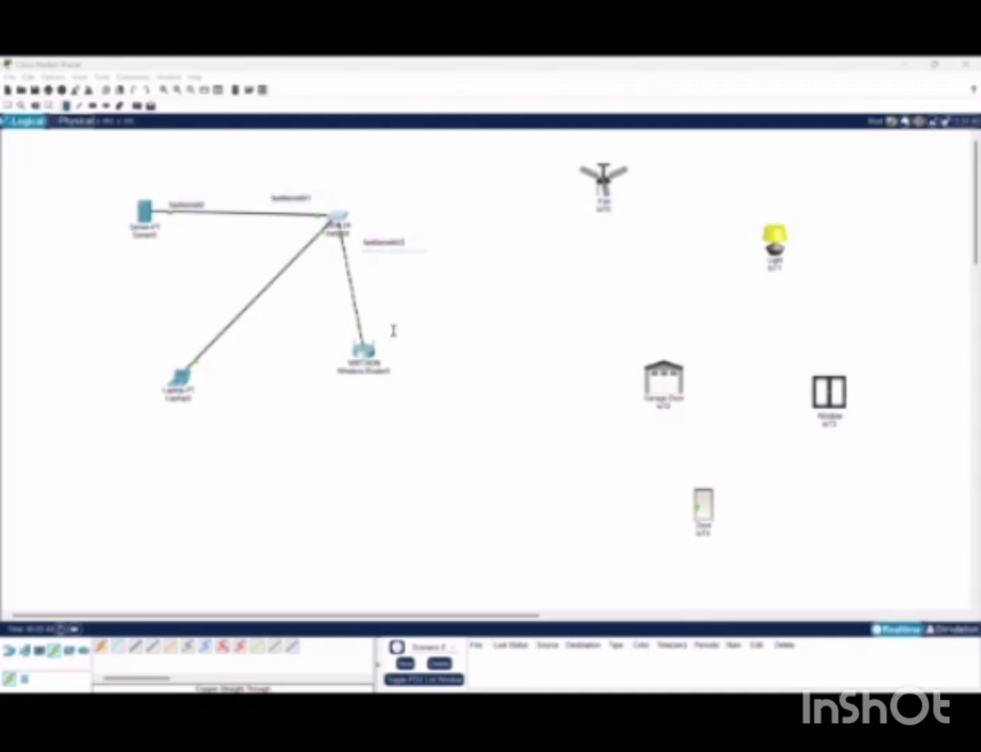
{"action": "left_click", "coordinate": [394, 332]}
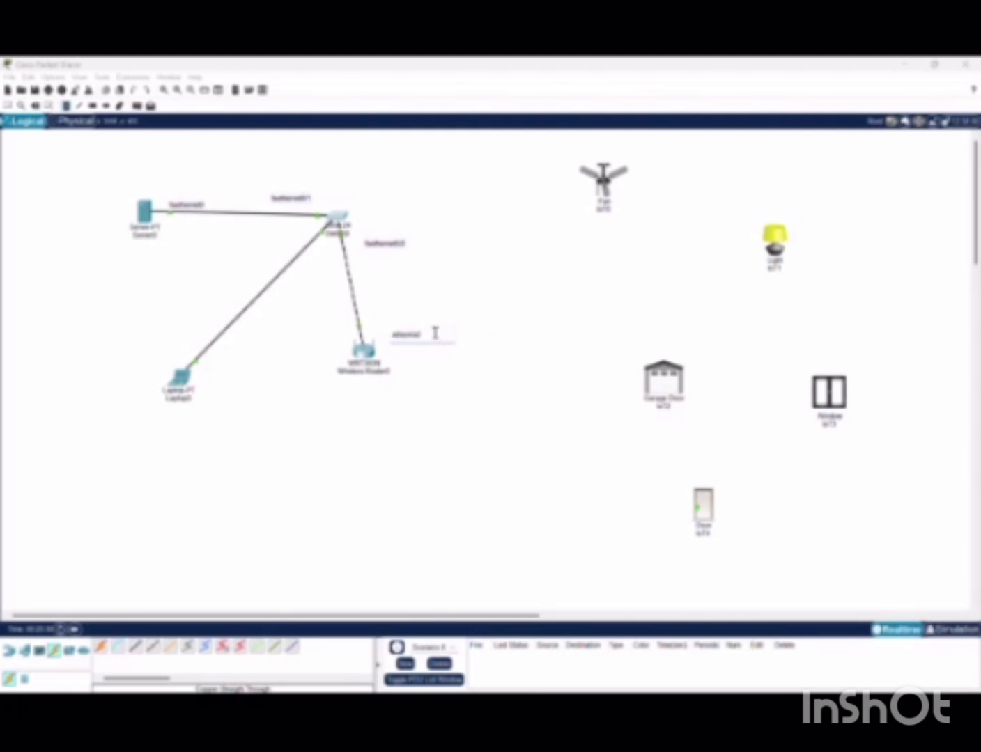
{"action": "left_click", "coordinate": [486, 352]}
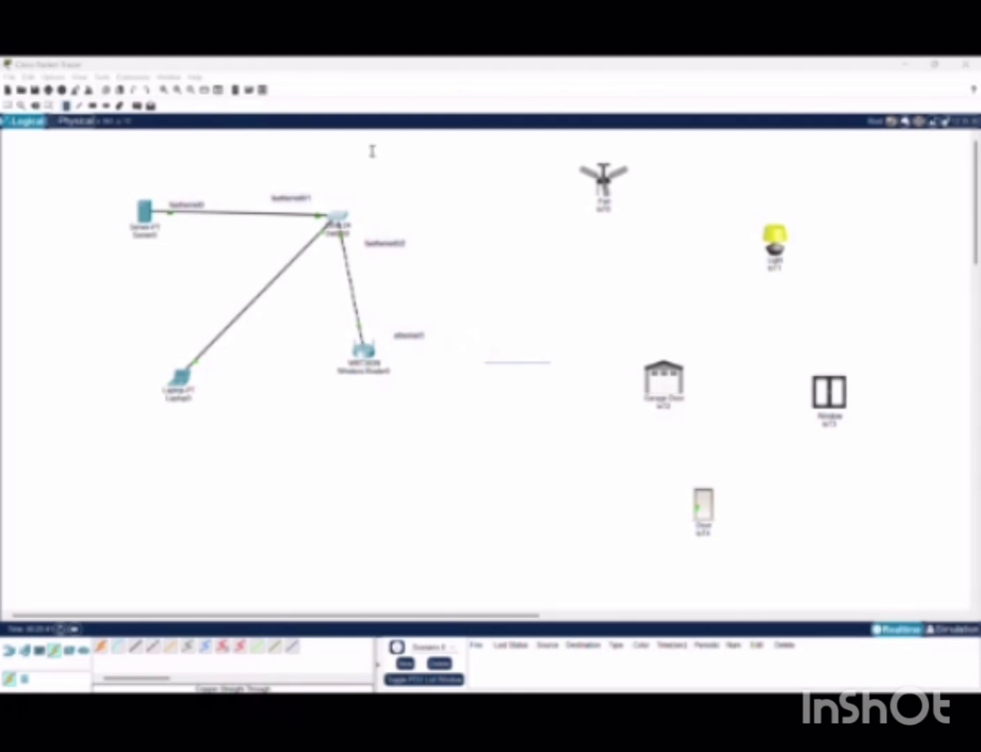
Label the laptop link with notes fastethernet0 near the laptop and fastethernet0/2 under the switch
{"action": "left_click", "coordinate": [176, 336]}
{"action": "type", "text": "fastethernet0"}
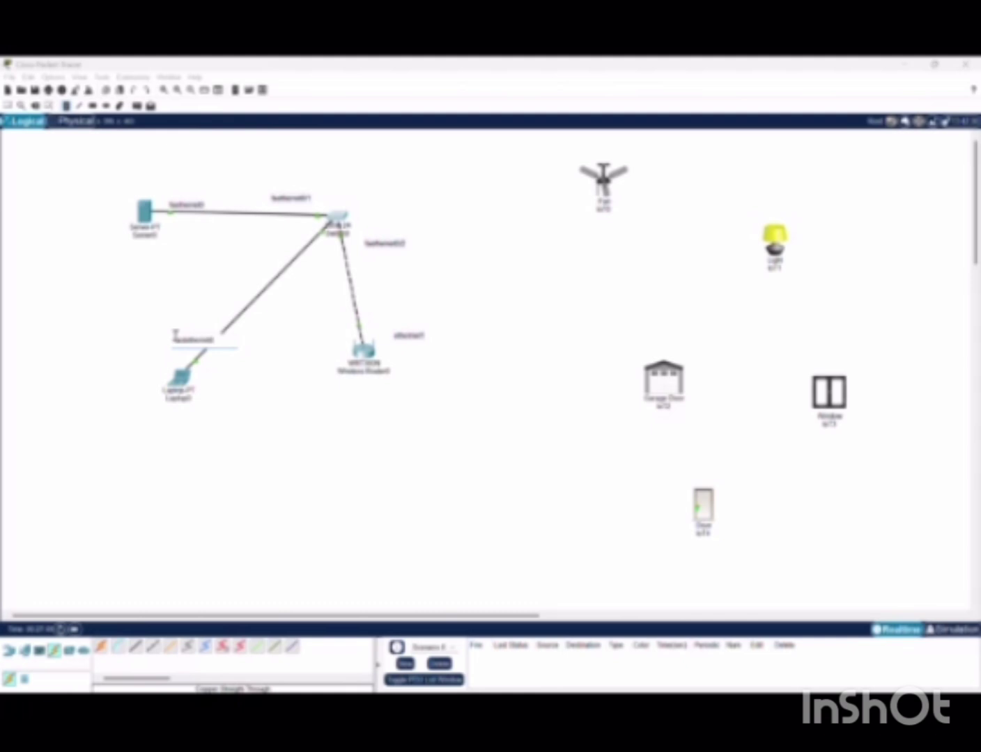
{"action": "left_click", "coordinate": [272, 235]}
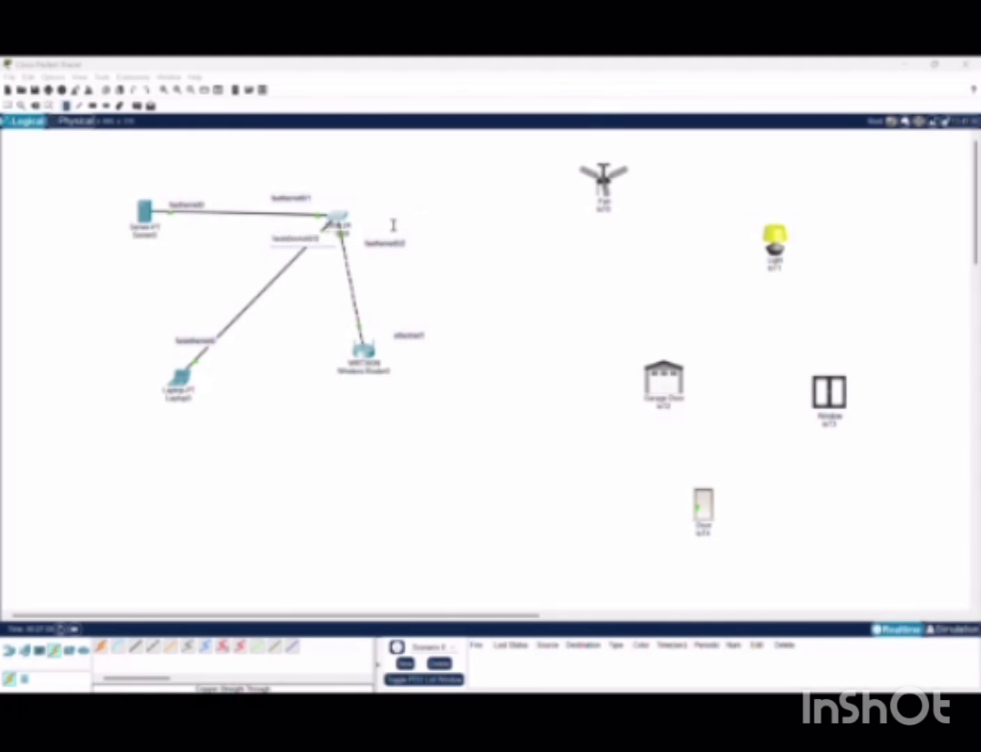
{"action": "left_click", "coordinate": [340, 226]}
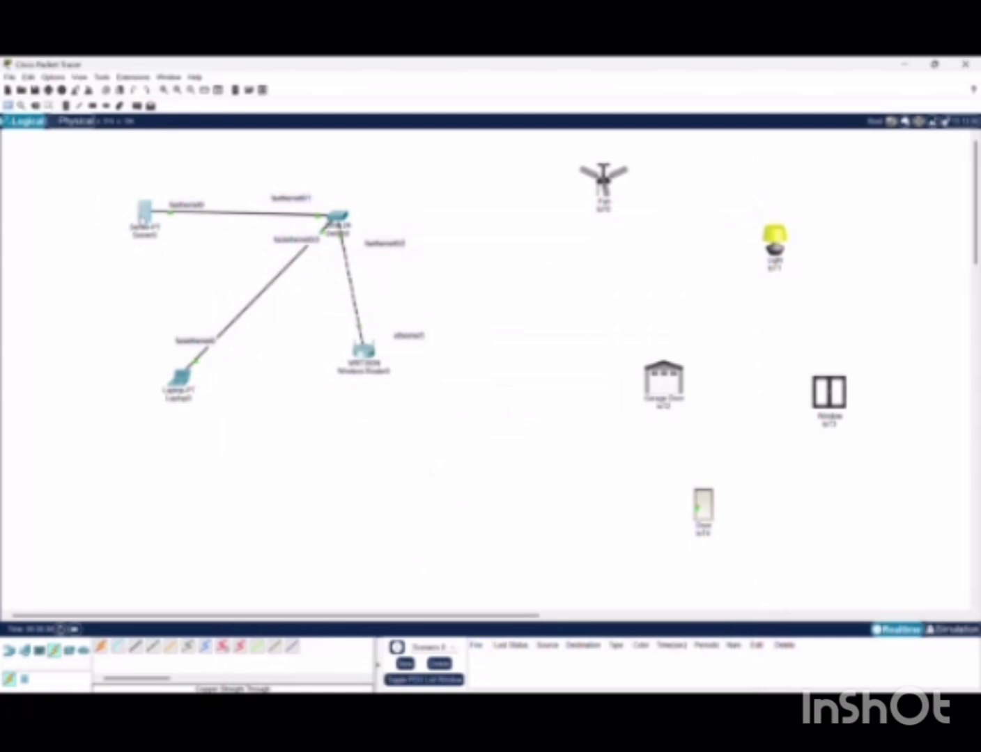
Set Server0's IP Configuration to static 192.168.0.10, mask 255.255.255.0, gateway 192.168.0.1
{"action": "left_click", "coordinate": [144, 212]}
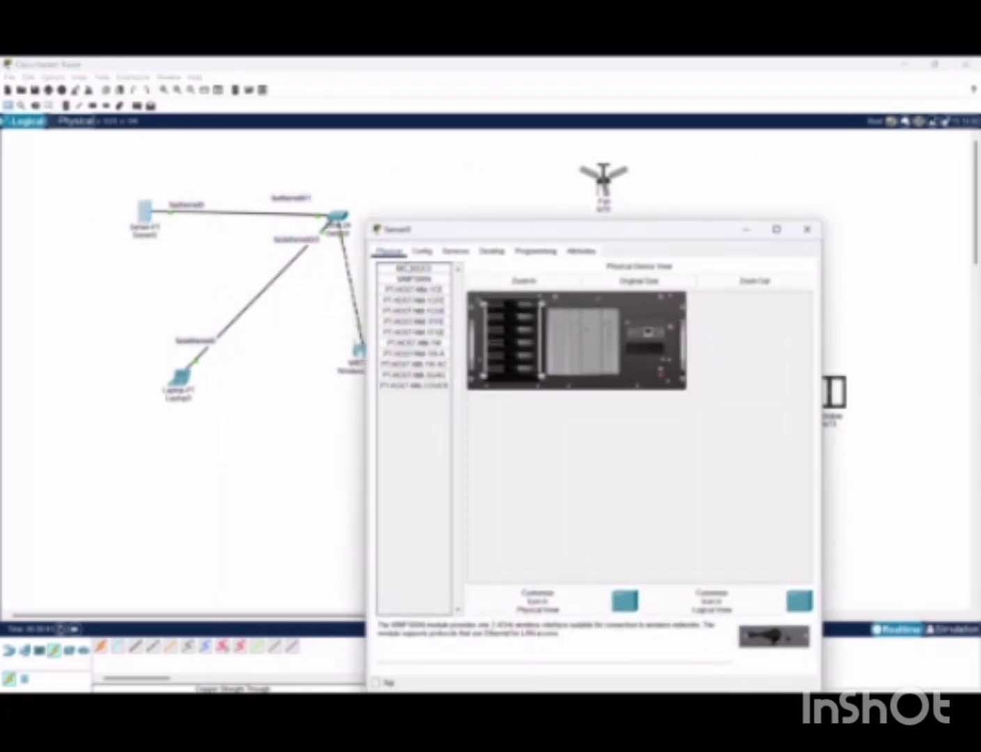
{"action": "left_click", "coordinate": [422, 251]}
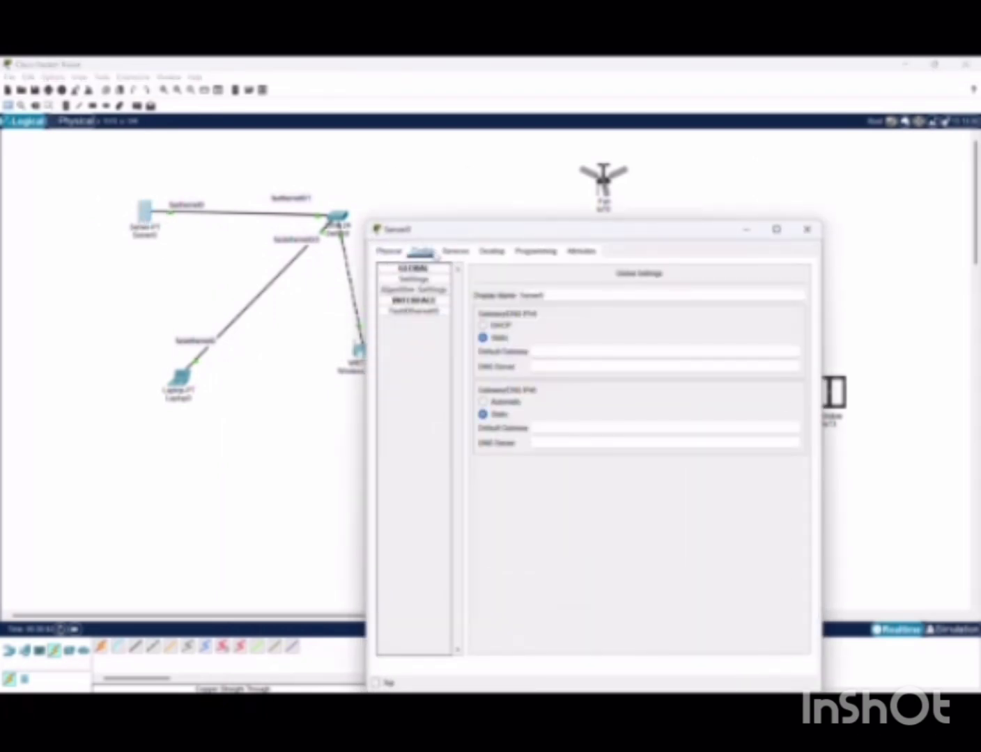
{"action": "left_click", "coordinate": [493, 252]}
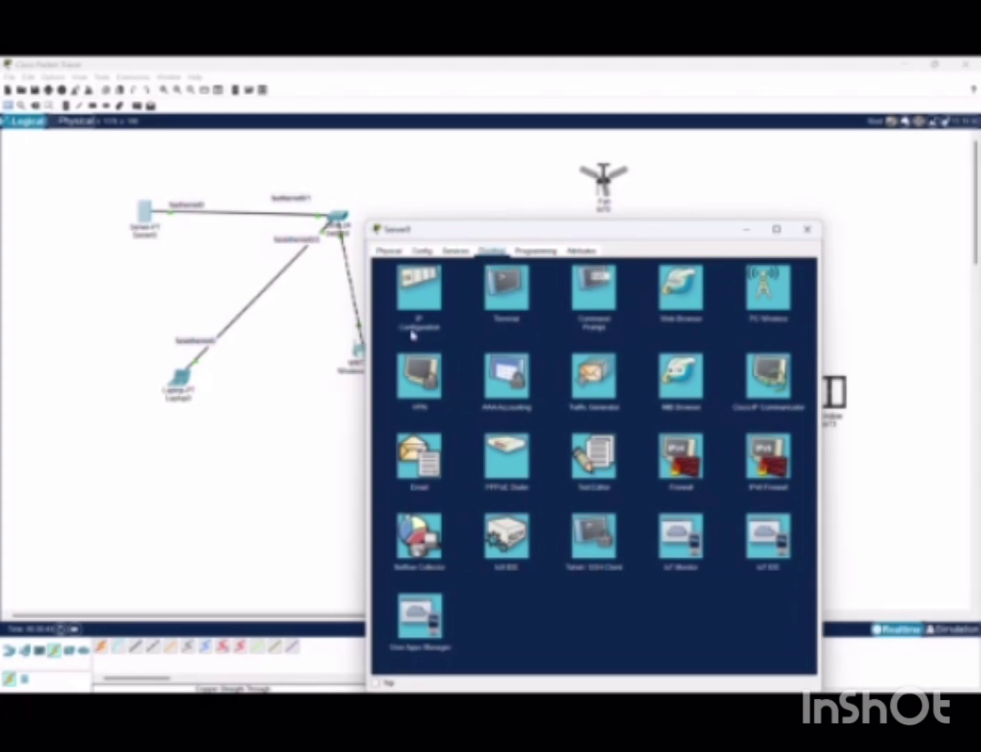
{"action": "left_click", "coordinate": [421, 294]}
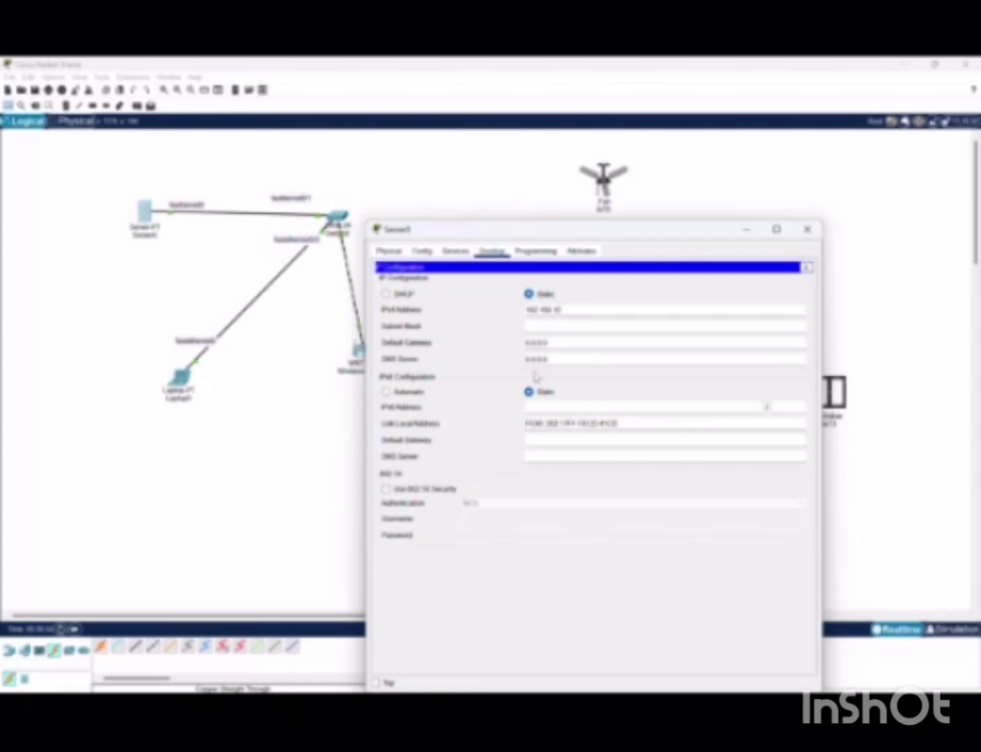
{"action": "left_click", "coordinate": [534, 371]}
{"action": "left_click", "coordinate": [559, 330]}
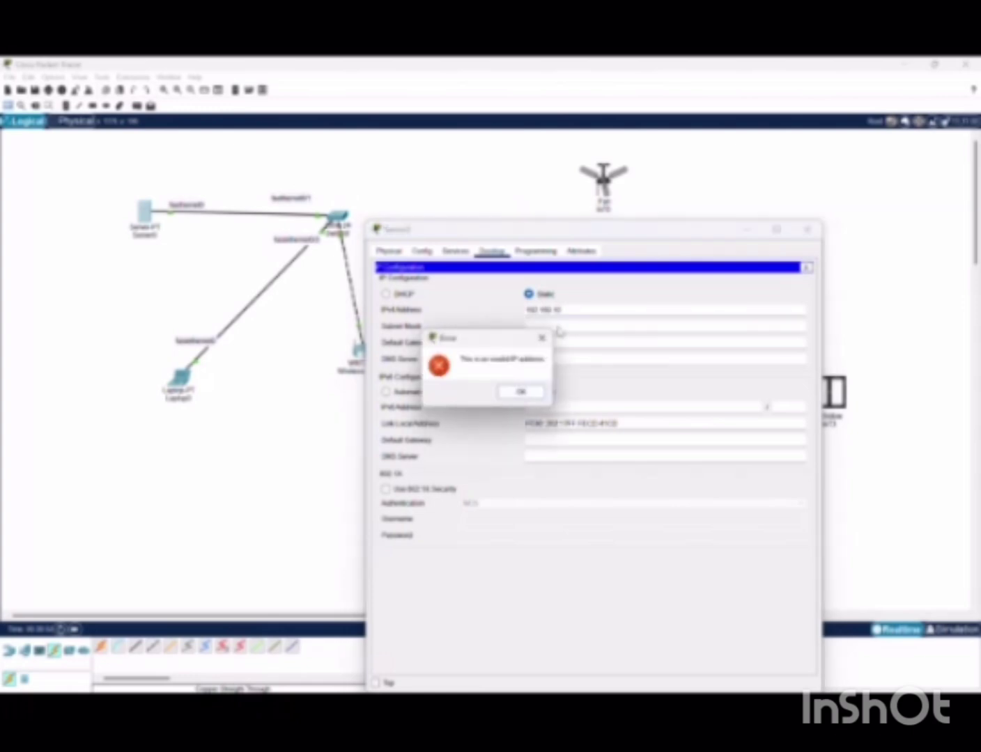
{"action": "left_click", "coordinate": [531, 394]}
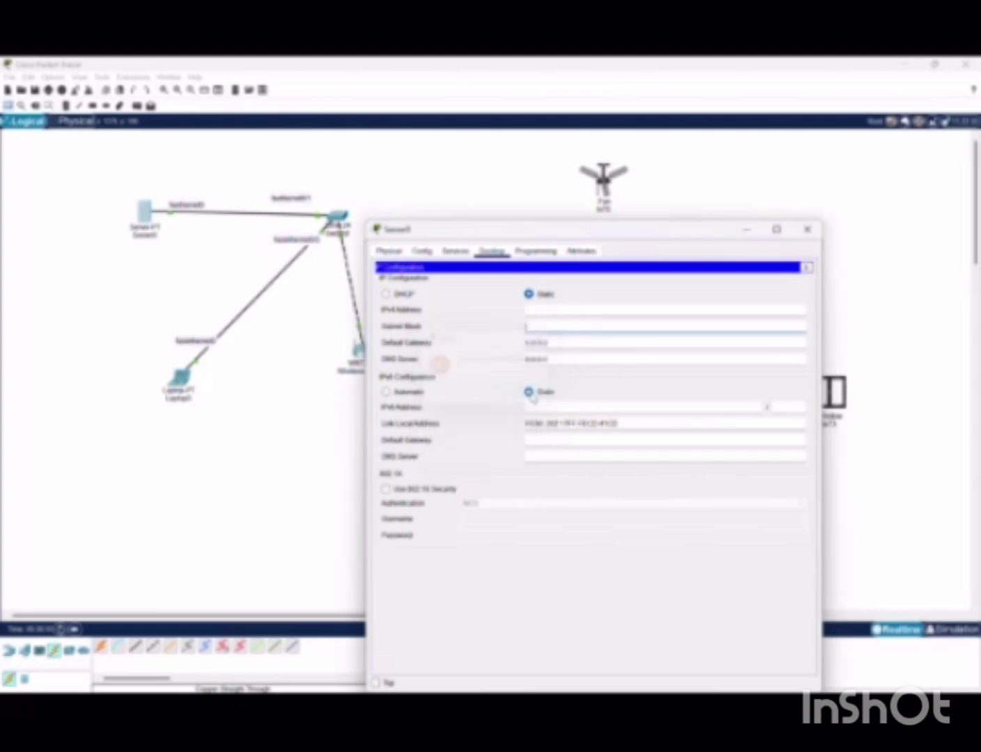
{"action": "left_click", "coordinate": [570, 311]}
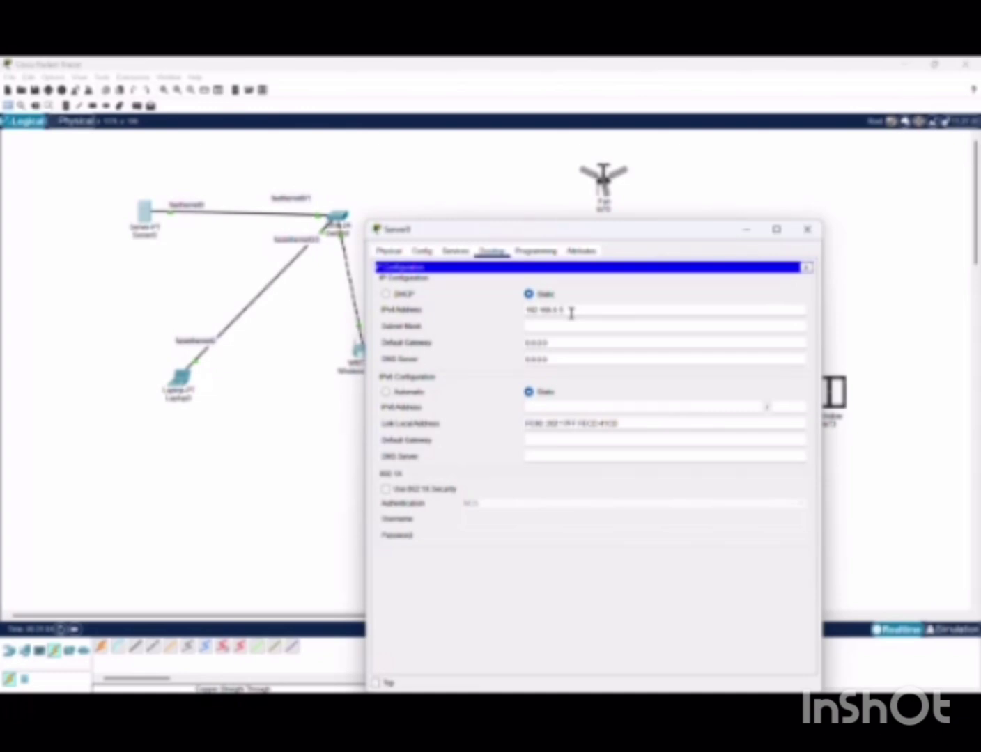
{"action": "key", "text": "Tab"}
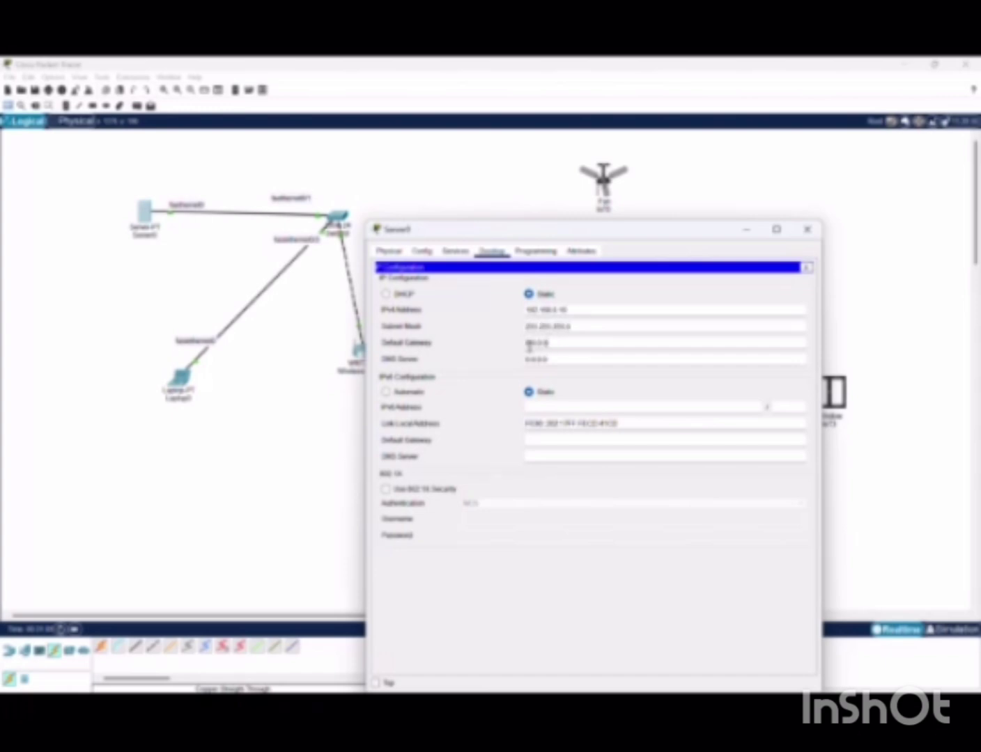
{"action": "double_click", "coordinate": [533, 343]}
{"action": "key", "text": "BackSpace"}
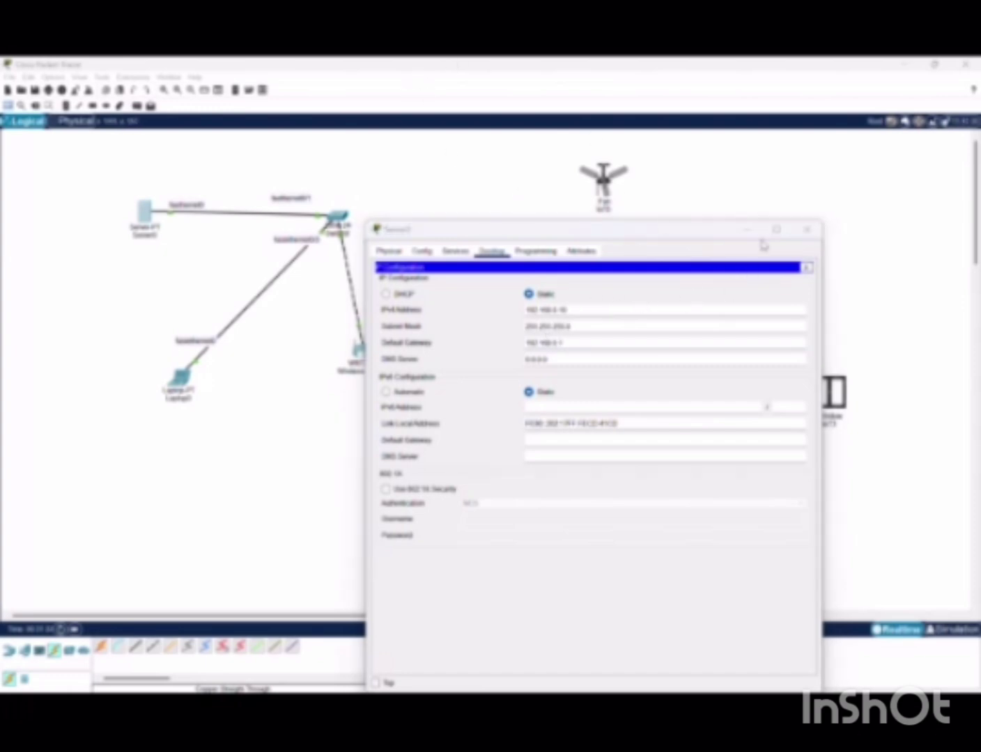
{"action": "left_click", "coordinate": [809, 231]}
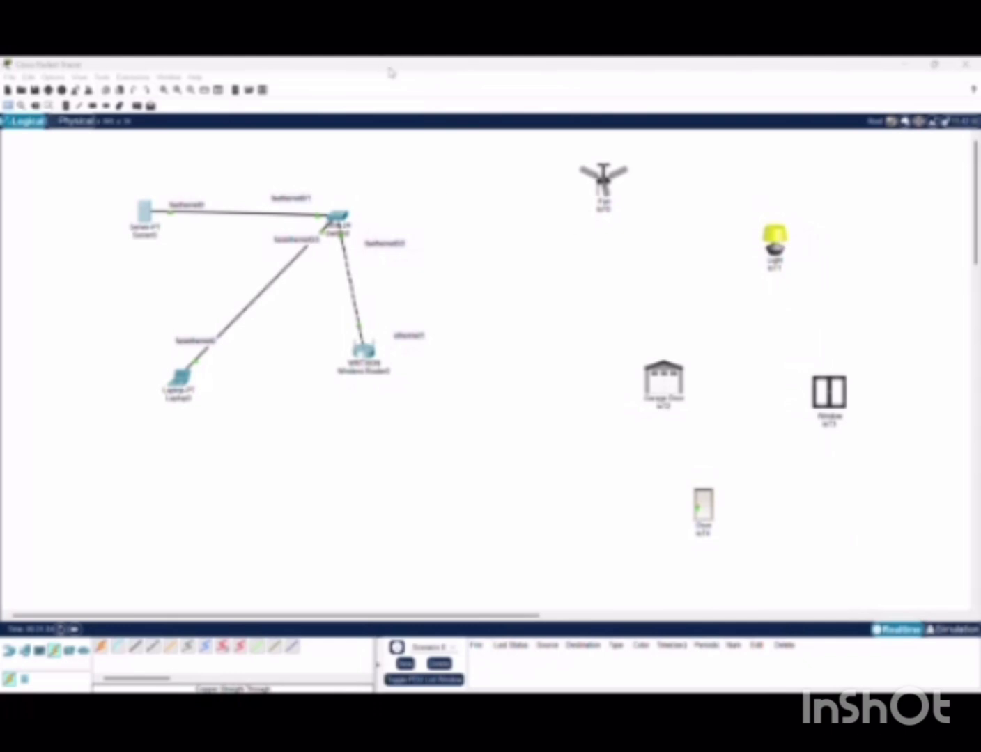
Switch the AAA service On and add Radius client HOME at 192.168.0.1 with a shared secret
{"action": "left_click", "coordinate": [144, 221]}
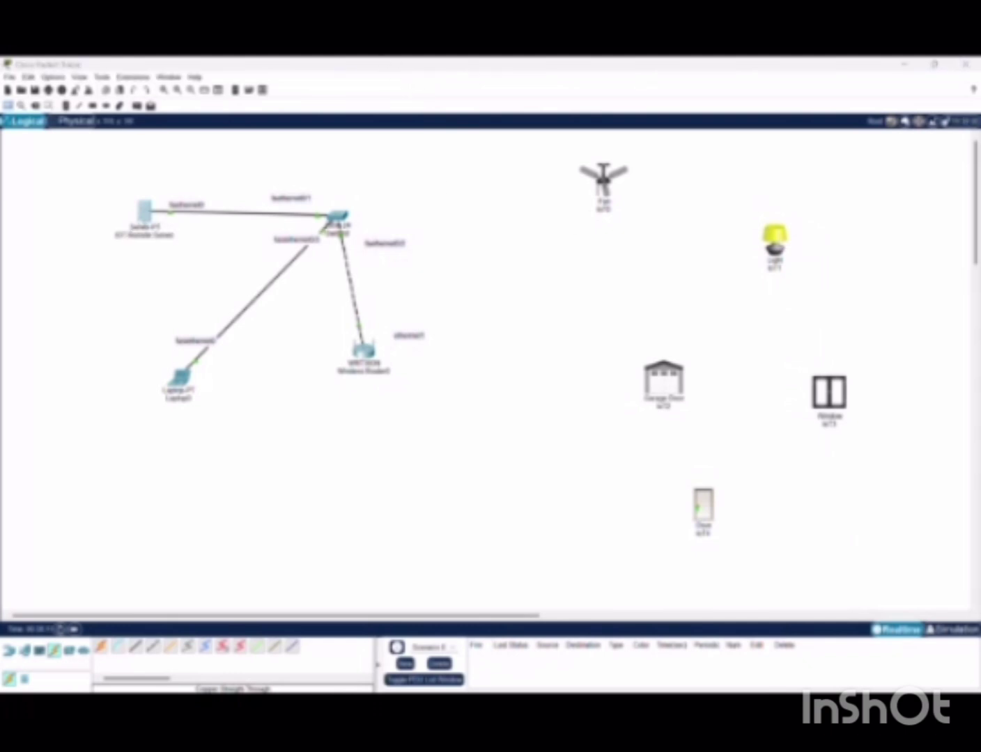
{"action": "left_click", "coordinate": [422, 265]}
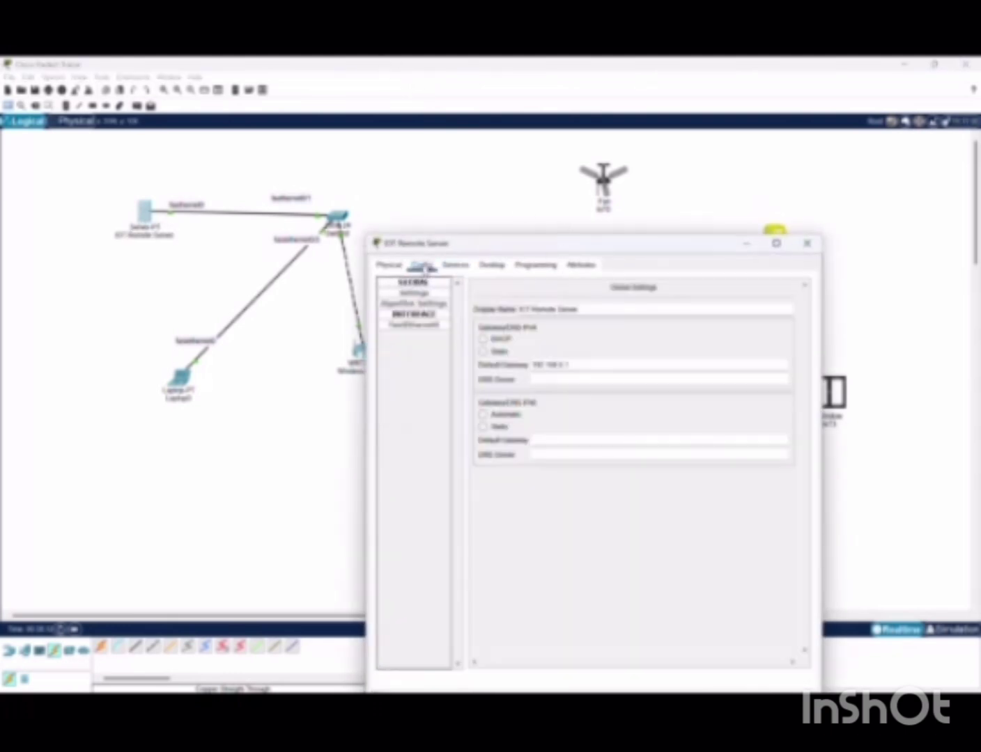
{"action": "left_click", "coordinate": [456, 264]}
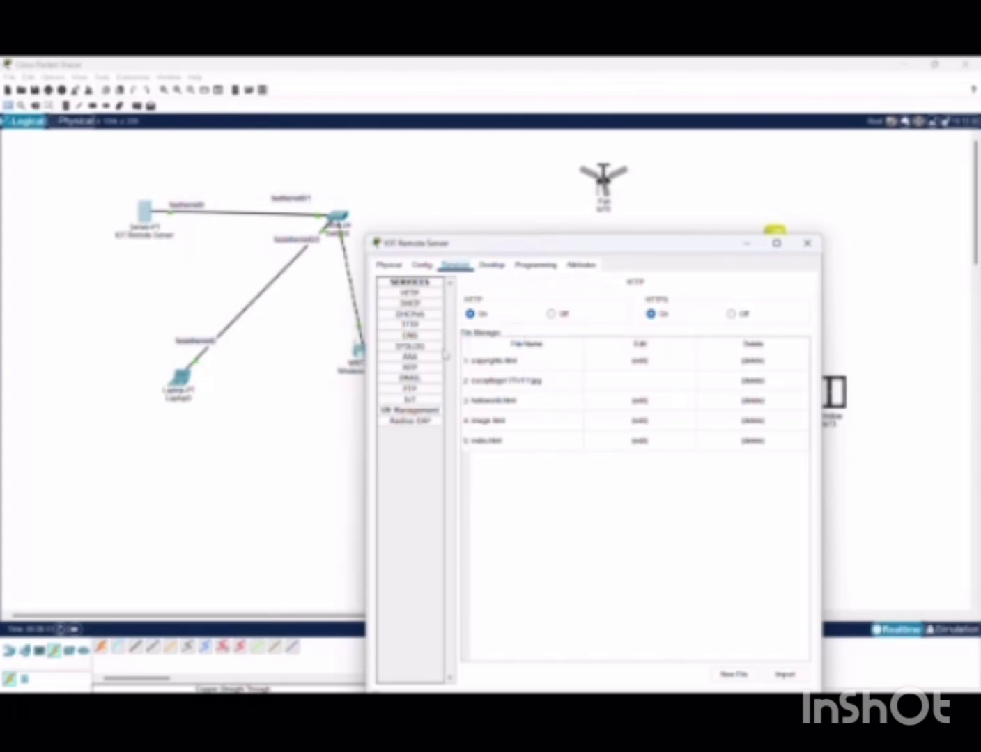
{"action": "left_click", "coordinate": [425, 357]}
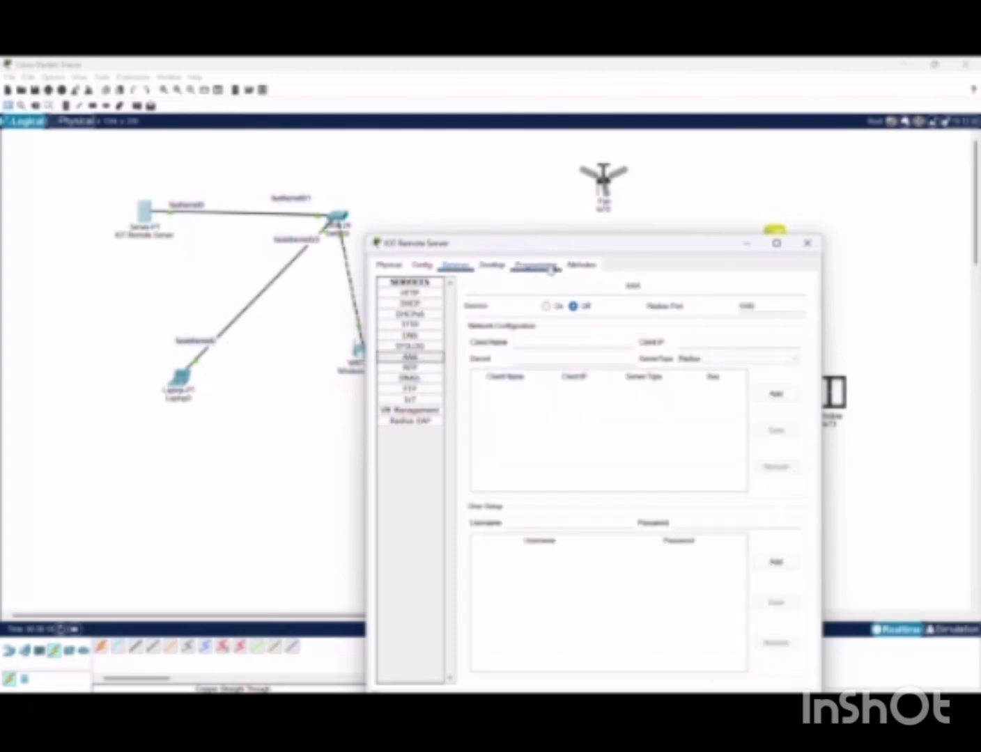
{"action": "left_click", "coordinate": [546, 306]}
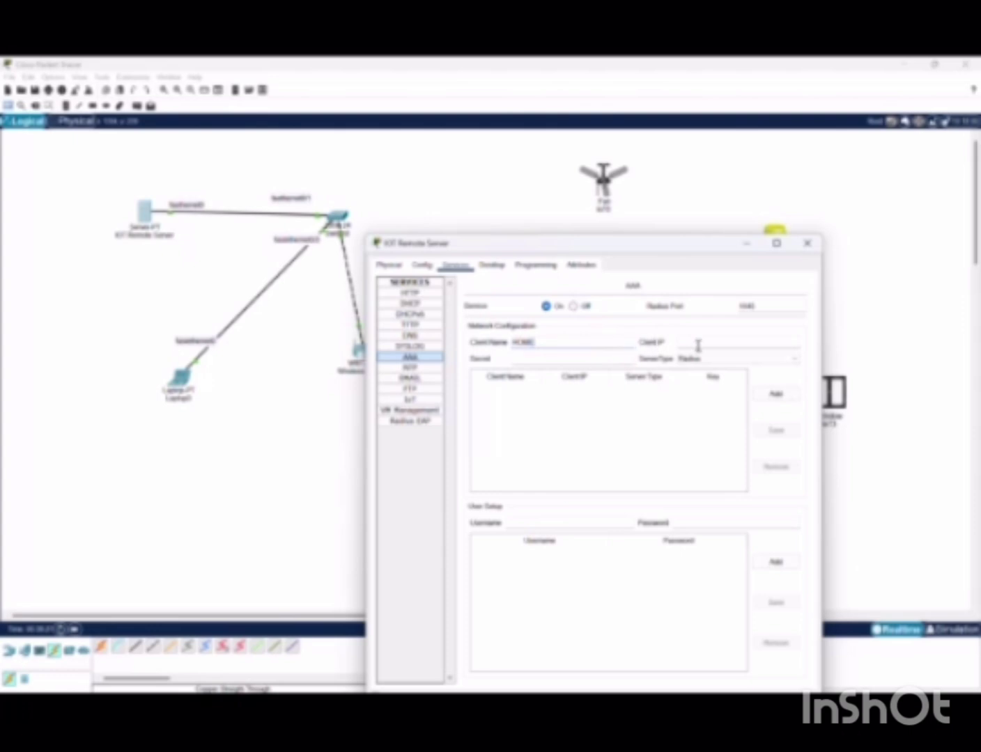
{"action": "left_click", "coordinate": [754, 337]}
{"action": "left_click", "coordinate": [547, 362]}
{"action": "left_click", "coordinate": [784, 359]}
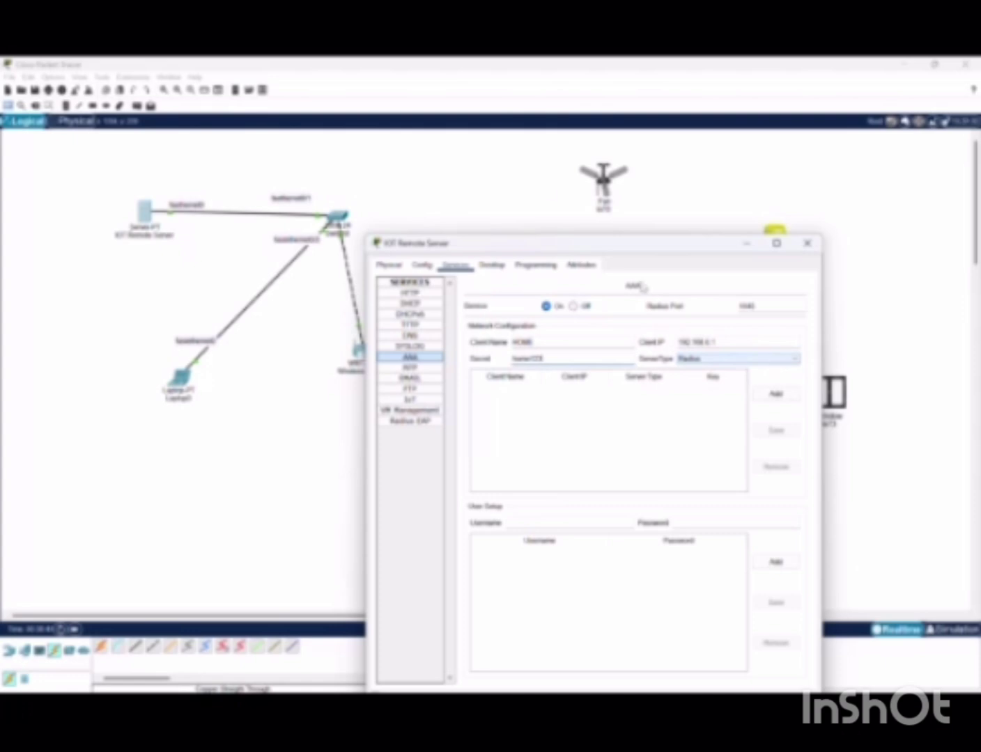
{"action": "left_click", "coordinate": [421, 78]}
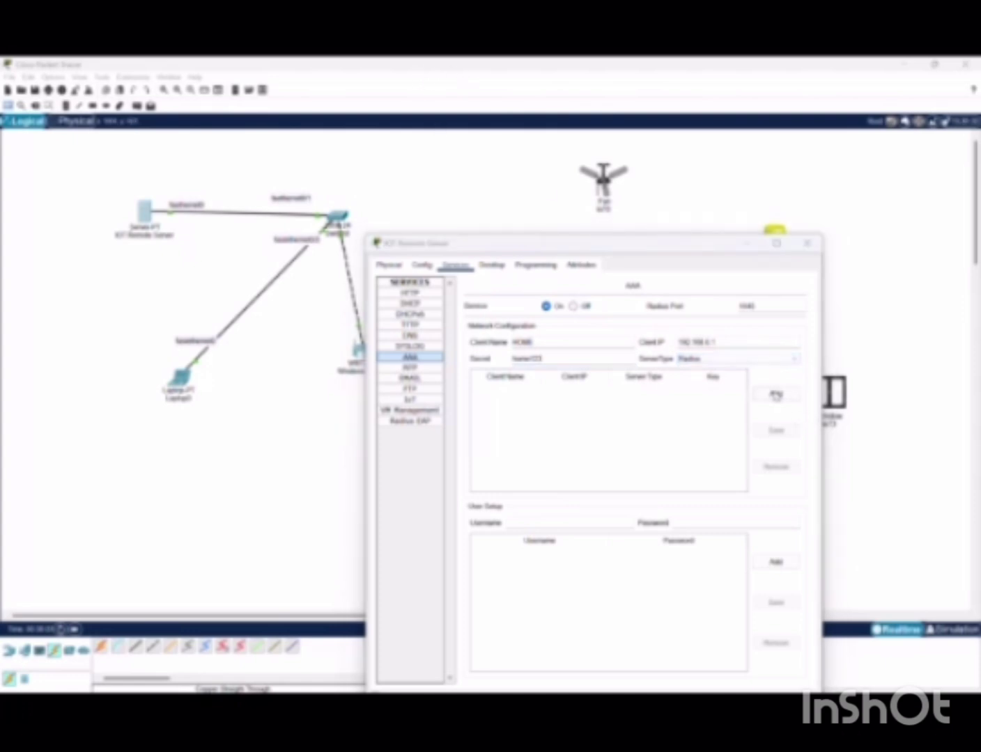
{"action": "left_click", "coordinate": [776, 395]}
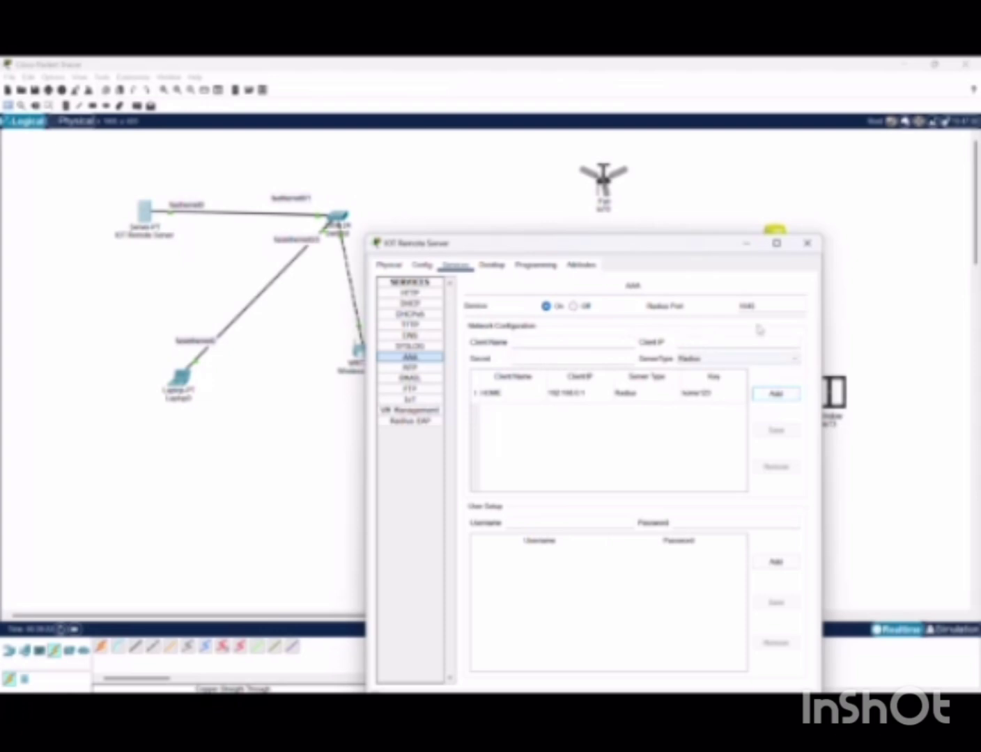
Add AAA user accounts for the fan and the Door, each with a password
{"action": "left_click", "coordinate": [421, 78]}
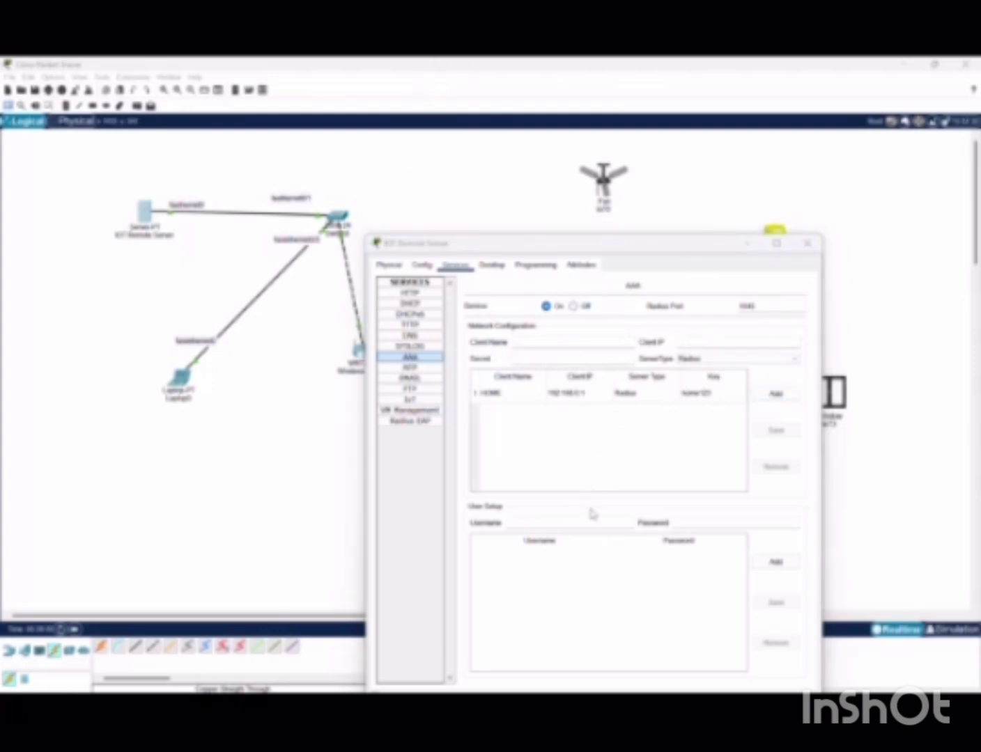
{"action": "left_click", "coordinate": [585, 521]}
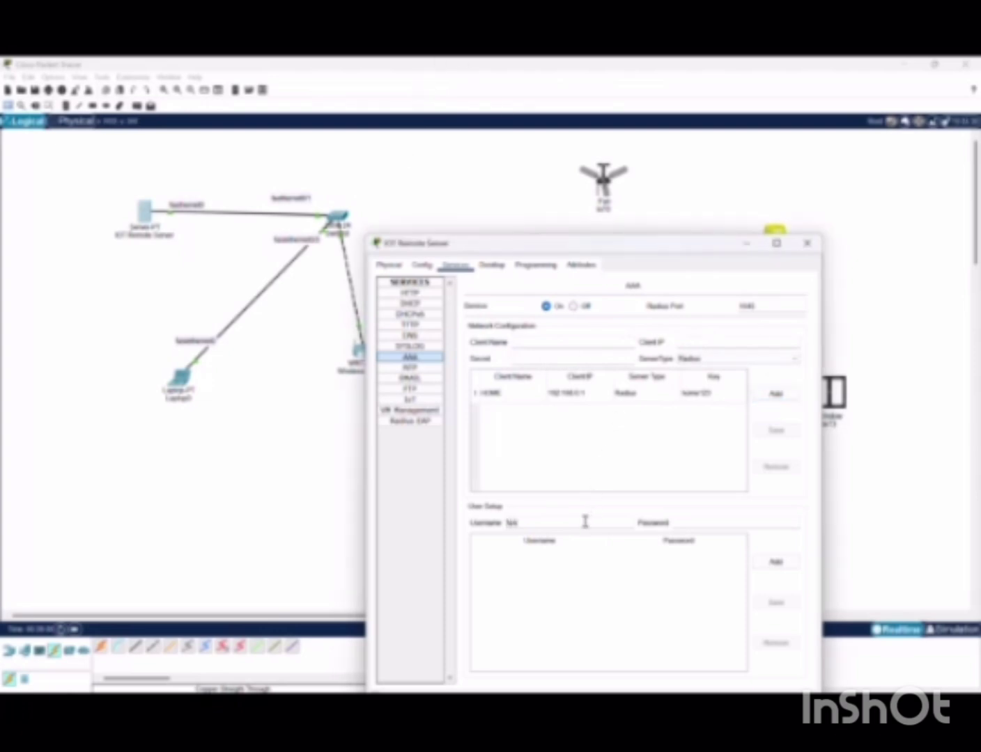
{"action": "left_click", "coordinate": [723, 519]}
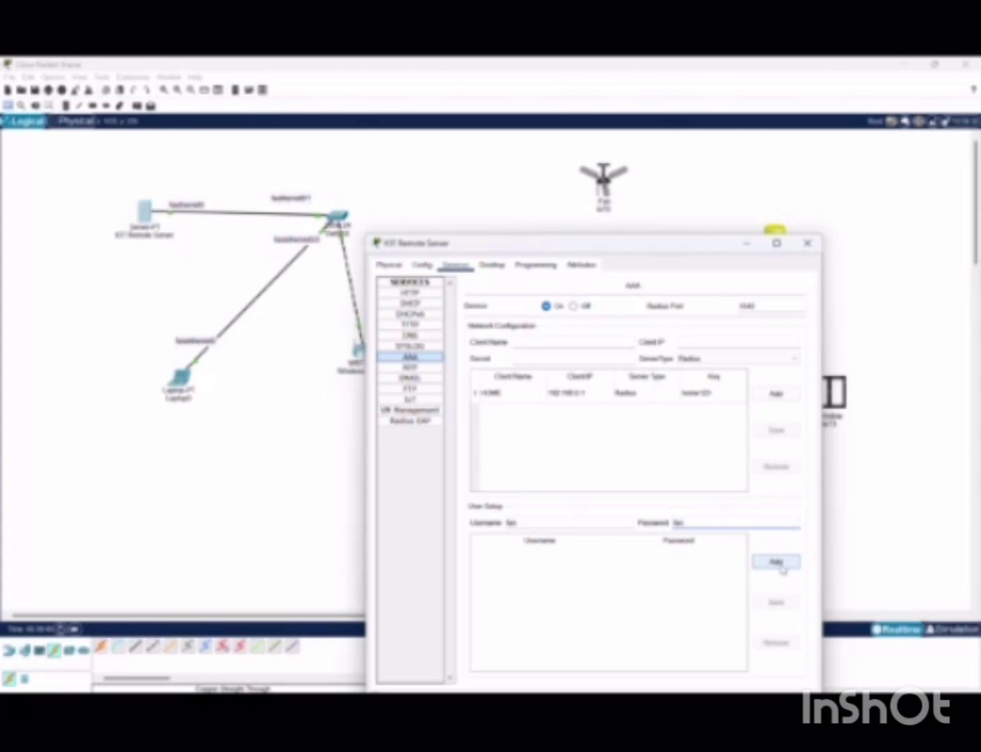
{"action": "left_click", "coordinate": [778, 564]}
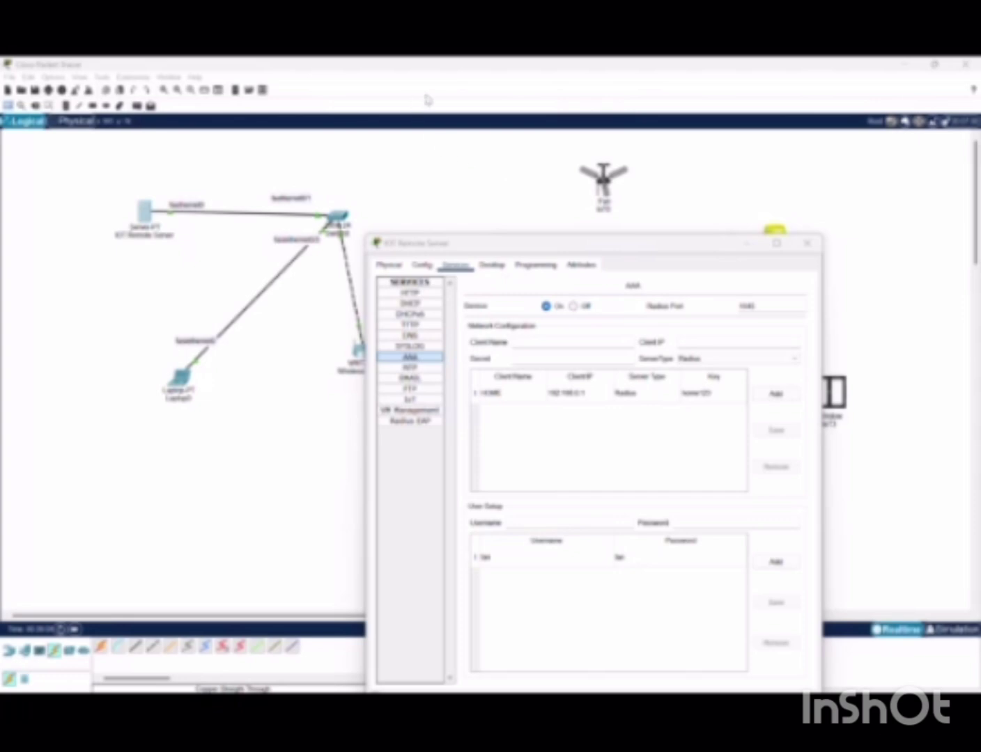
{"action": "left_click", "coordinate": [565, 519]}
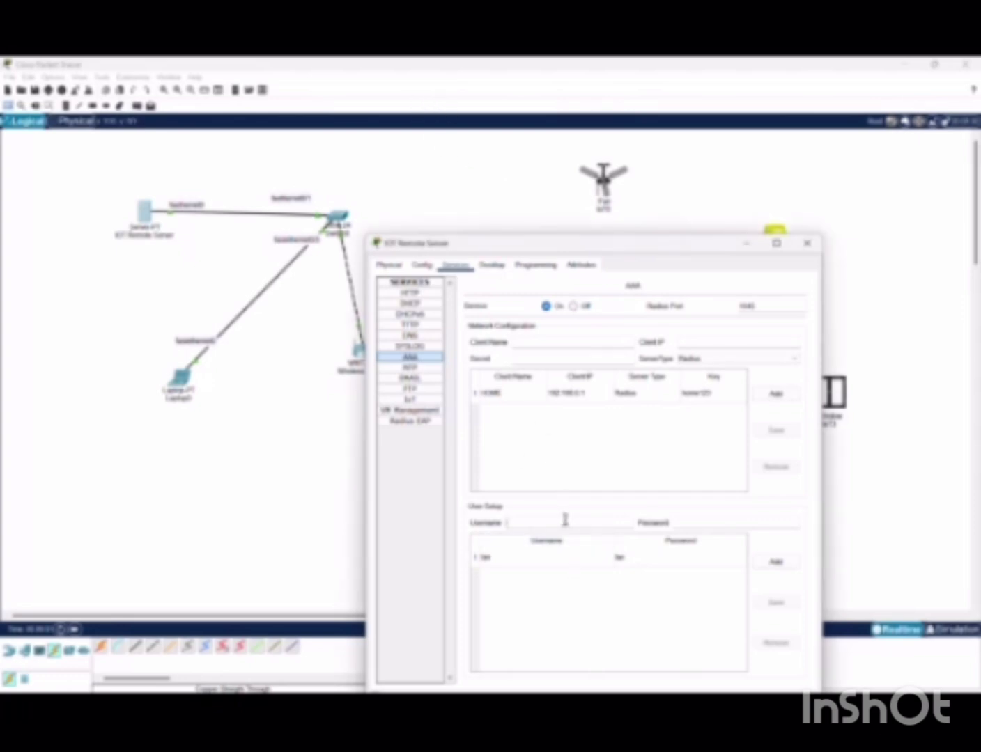
{"action": "type", "text": "admi"}
{"action": "left_click", "coordinate": [710, 524]}
{"action": "type", "text": "door"}
{"action": "left_click", "coordinate": [776, 561]}
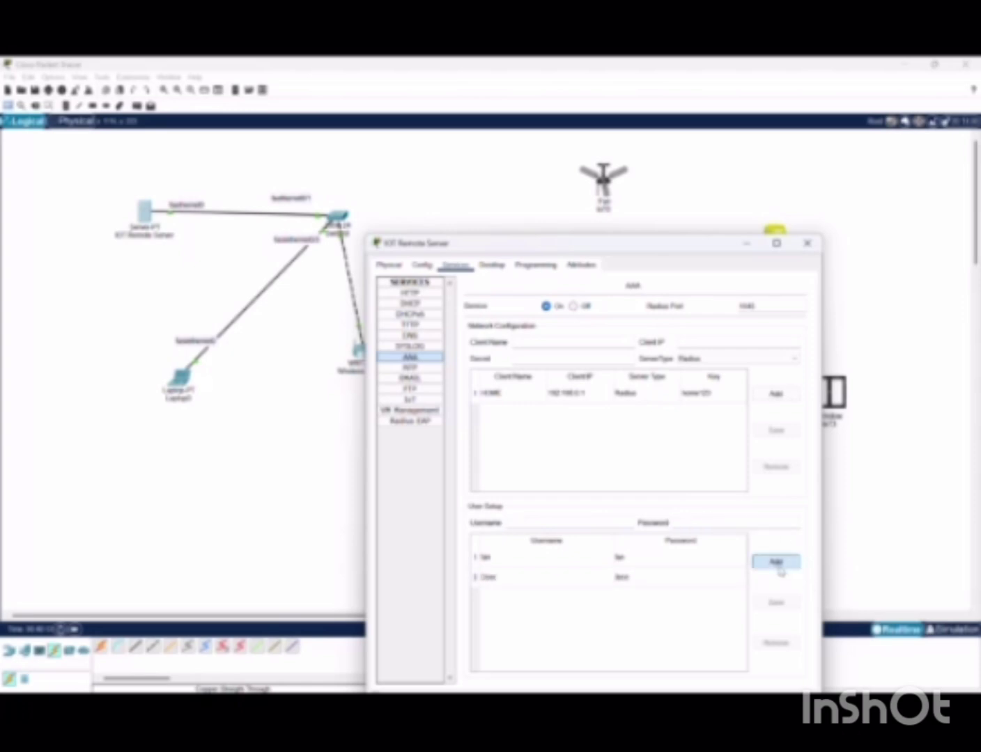
Add the Light user and one more account to the AAA user list, each with a password
{"action": "left_click", "coordinate": [423, 84]}
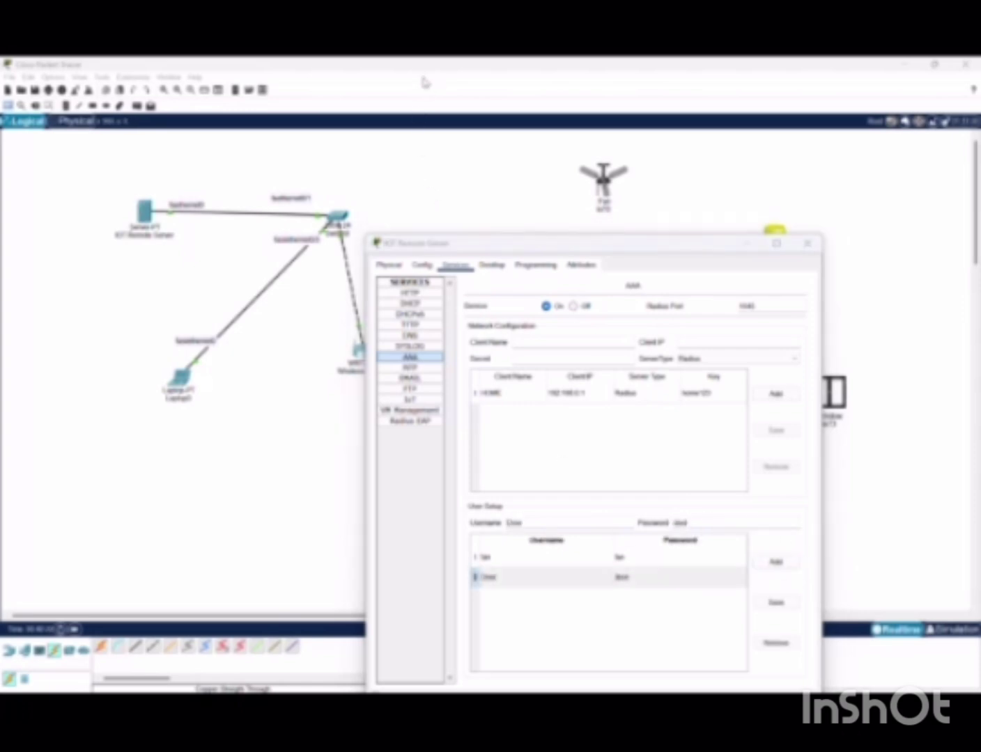
{"action": "left_click", "coordinate": [546, 524]}
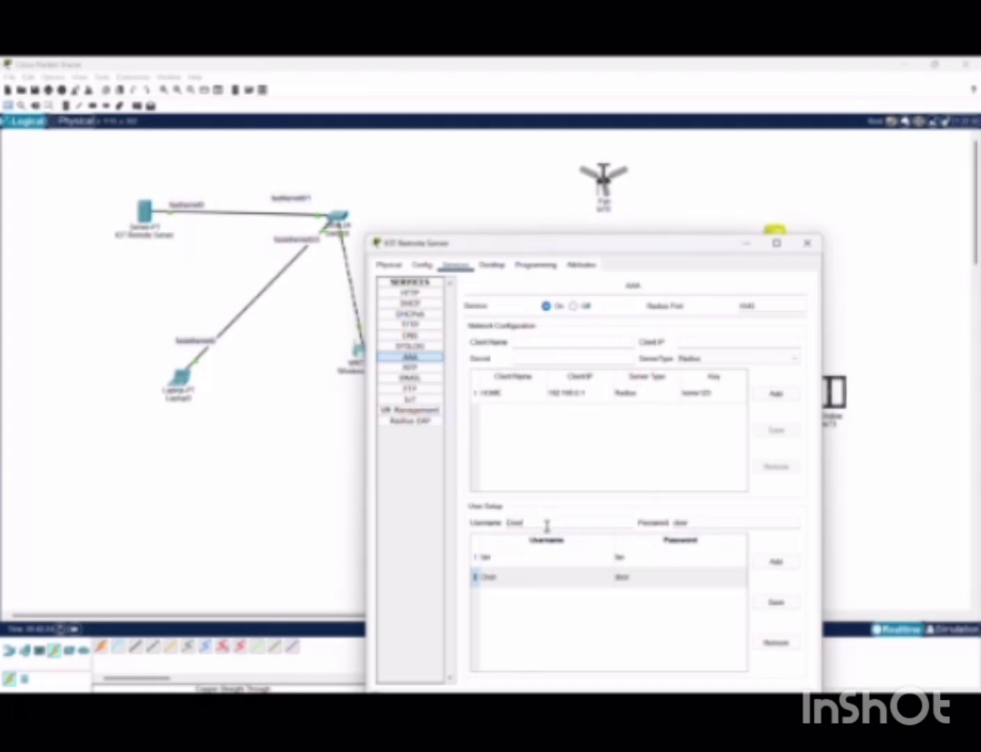
{"action": "type", "text": "Light"}
{"action": "left_click", "coordinate": [726, 525]}
{"action": "key", "text": "BackSpace"}
{"action": "key", "text": "BackSpace"}
{"action": "key", "text": "BackSpace"}
{"action": "key", "text": "BackSpace"}
{"action": "left_click", "coordinate": [776, 561]}
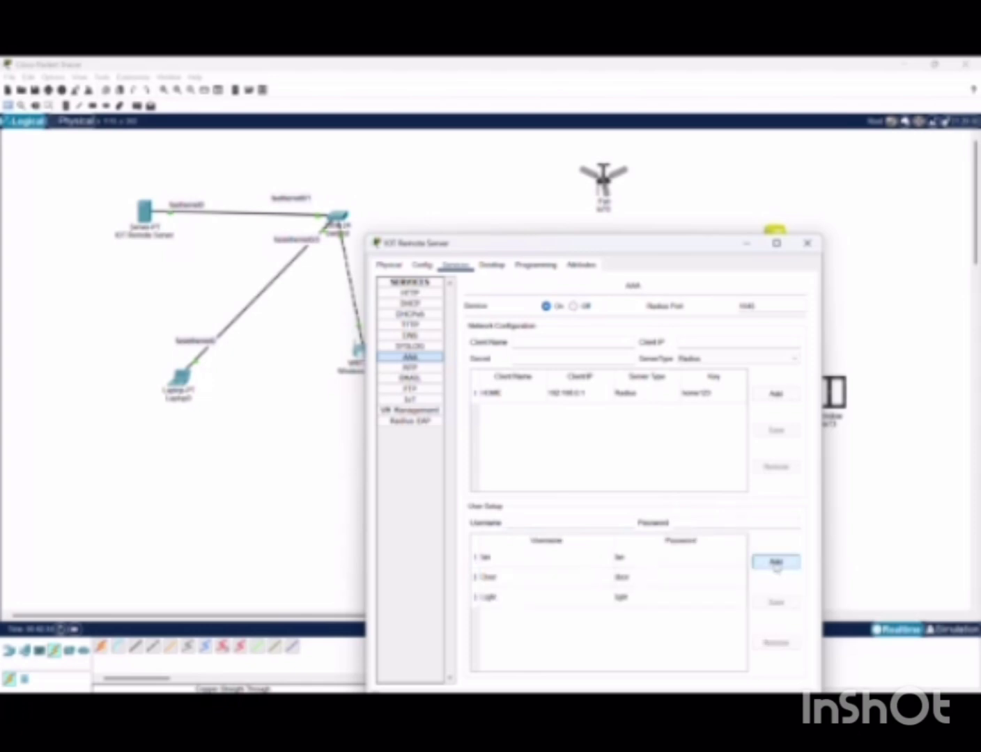
{"action": "left_click", "coordinate": [554, 525]}
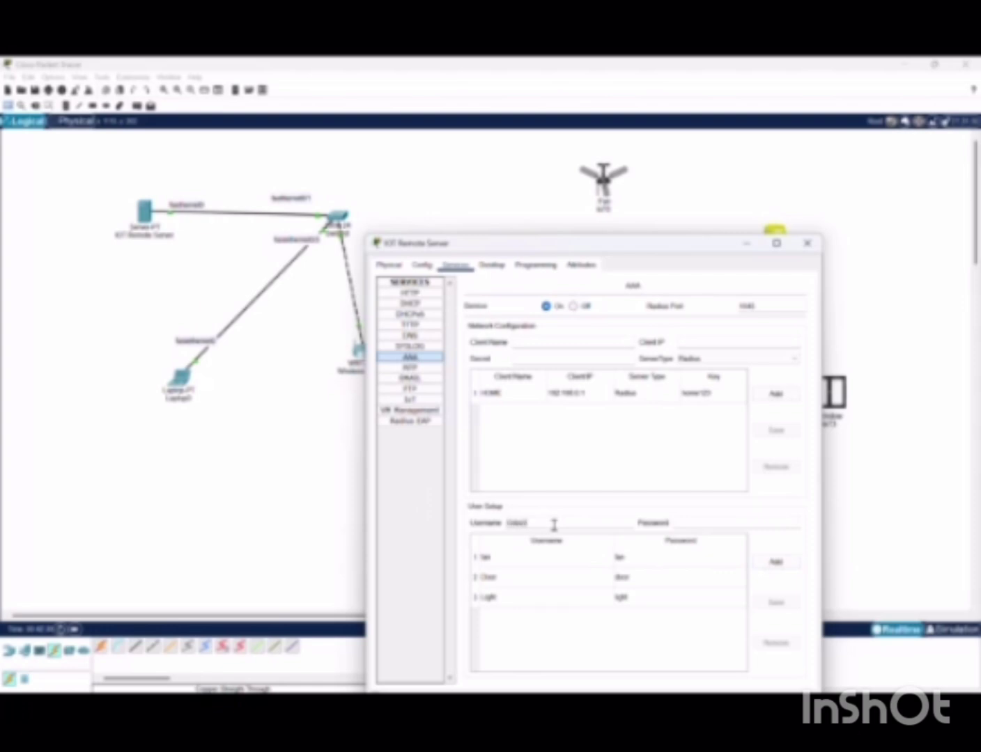
{"action": "left_click", "coordinate": [734, 523]}
{"action": "type", "text": "gdoor"}
{"action": "left_click", "coordinate": [776, 562]}
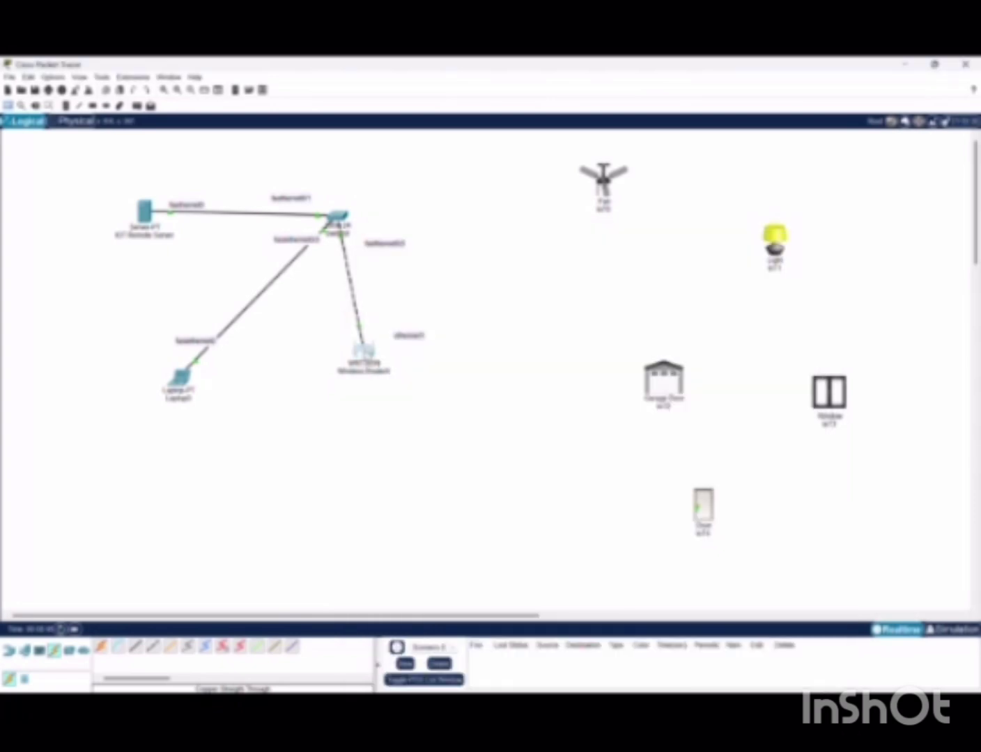
Change Wireless Router0's wireless network name (SSID) to HOME
{"action": "left_click", "coordinate": [363, 349]}
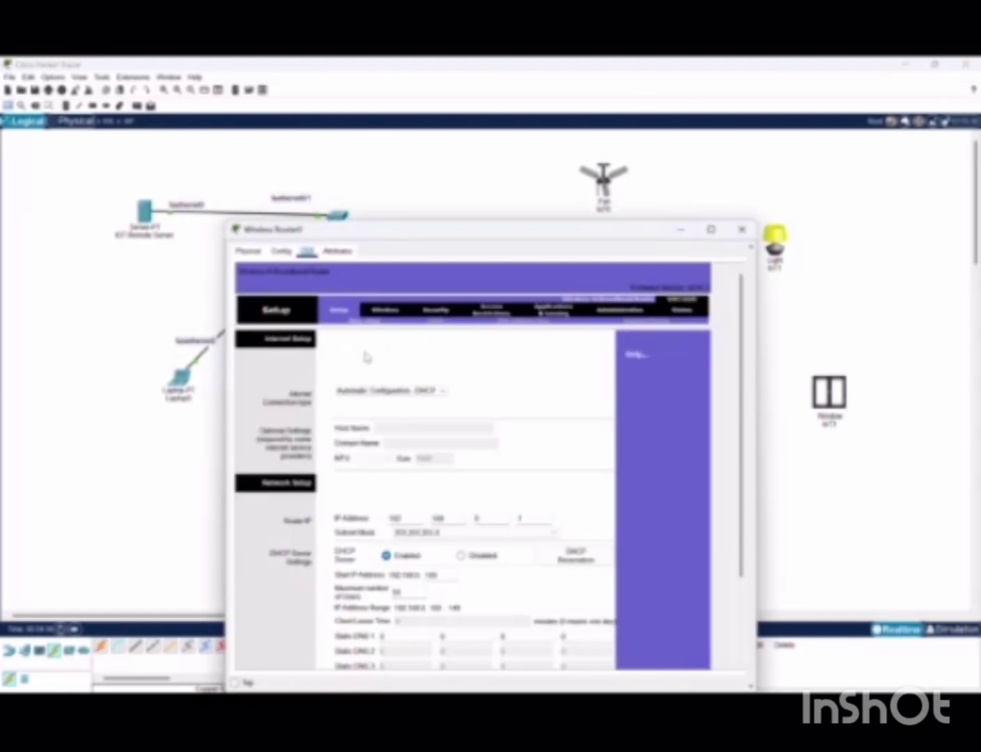
{"action": "scroll", "coordinate": [466, 428], "scroll_direction": "down", "scroll_amount": 3}
{"action": "scroll", "coordinate": [467, 428], "scroll_direction": "down", "scroll_amount": 1}
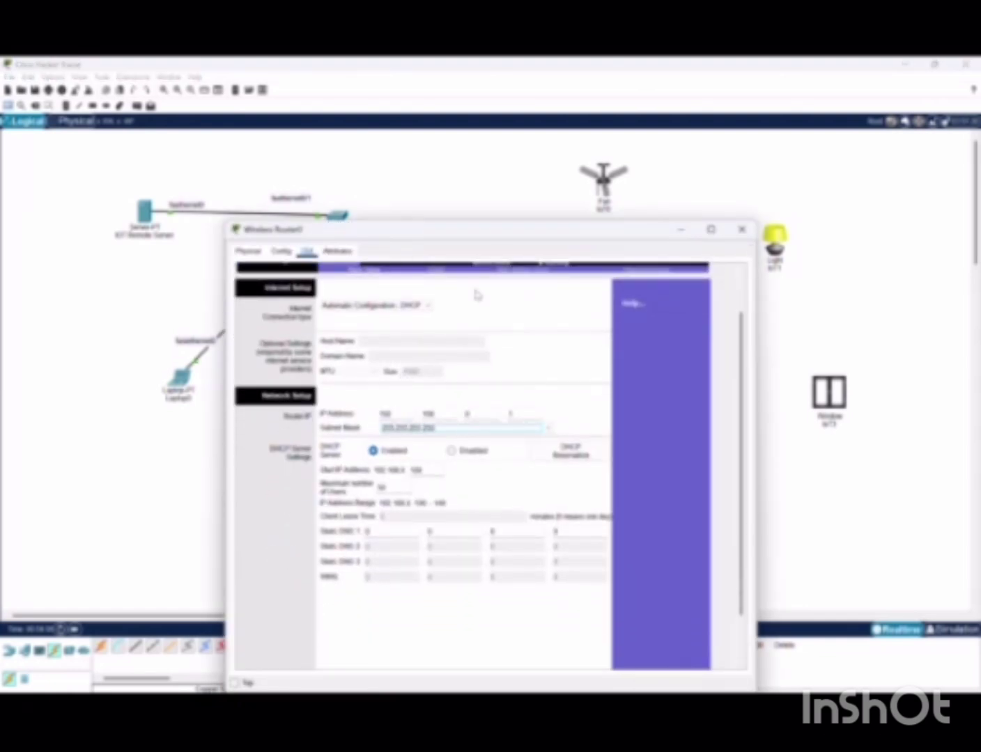
{"action": "scroll", "coordinate": [475, 291], "scroll_direction": "up", "scroll_amount": 3}
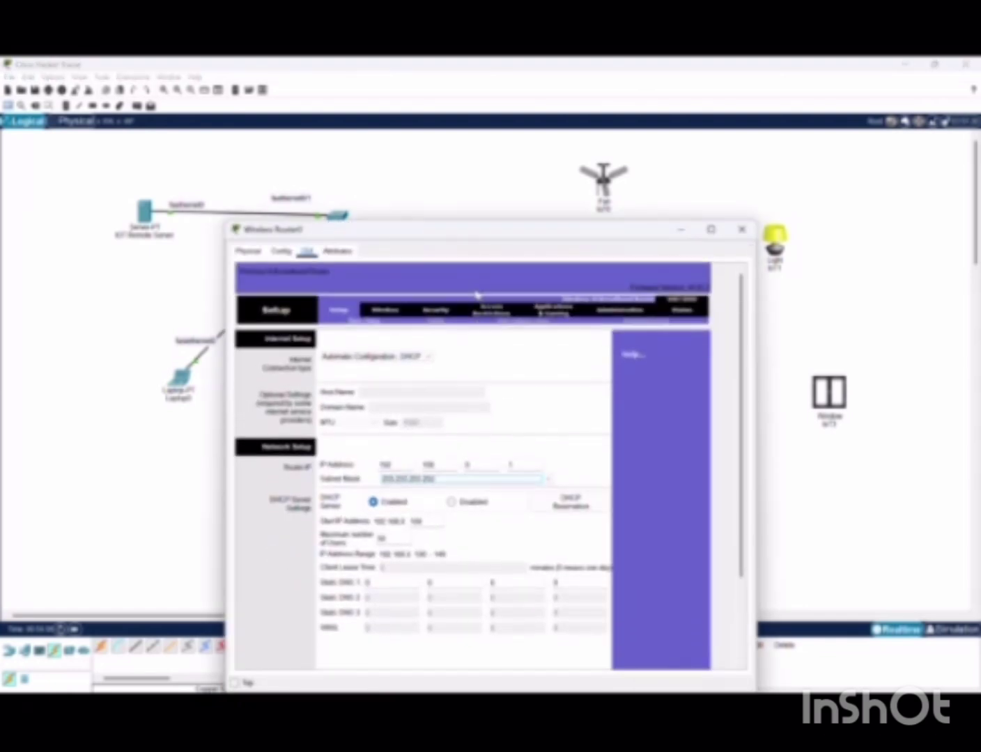
{"action": "left_click", "coordinate": [382, 310]}
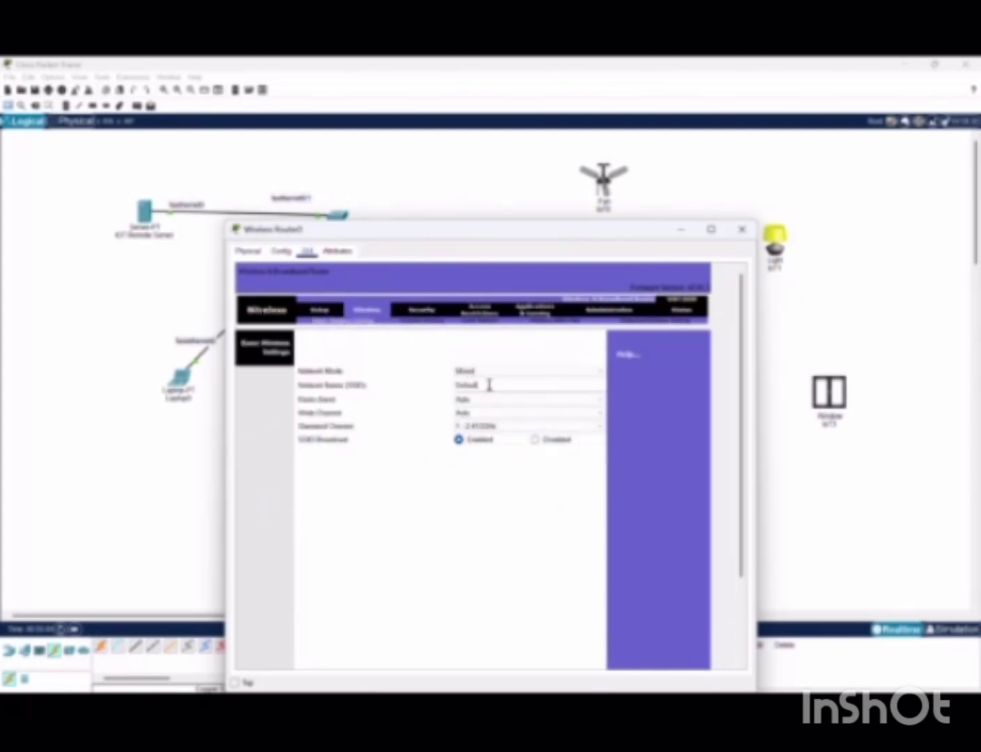
{"action": "left_click_drag", "start_coordinate": [487, 386], "coordinate": [449, 379]}
{"action": "key", "text": "BackSpace"}
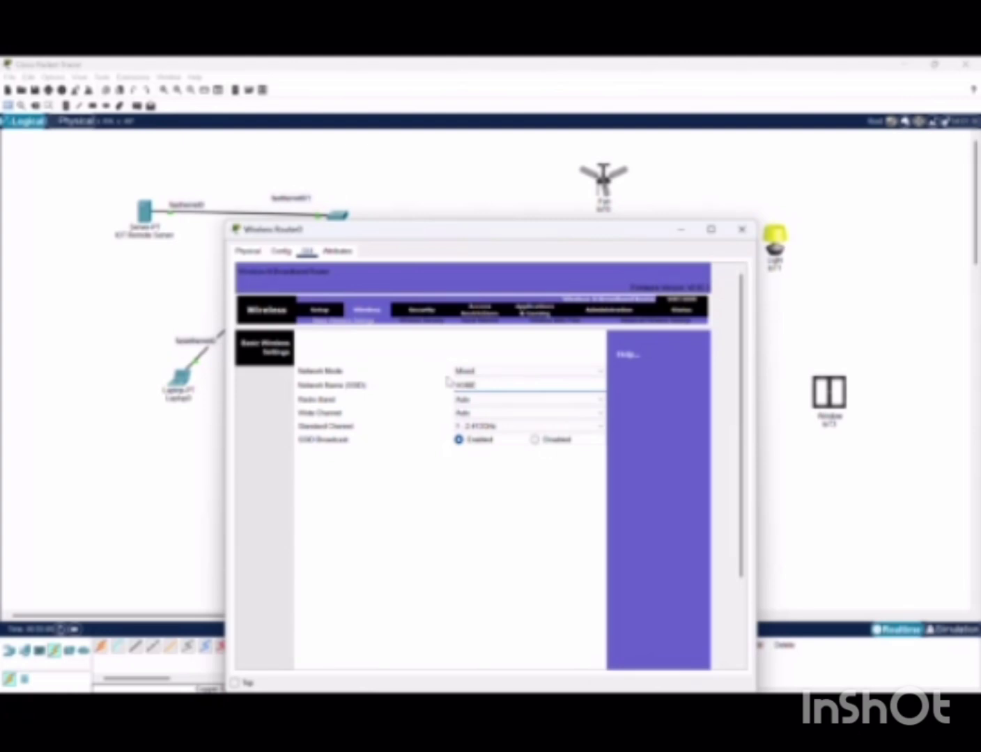
{"action": "left_click", "coordinate": [435, 321]}
Select WPA2 Enterprise security and set the RADIUS server to 192.168.0.10
{"action": "left_click", "coordinate": [471, 356]}
{"action": "left_click", "coordinate": [471, 411]}
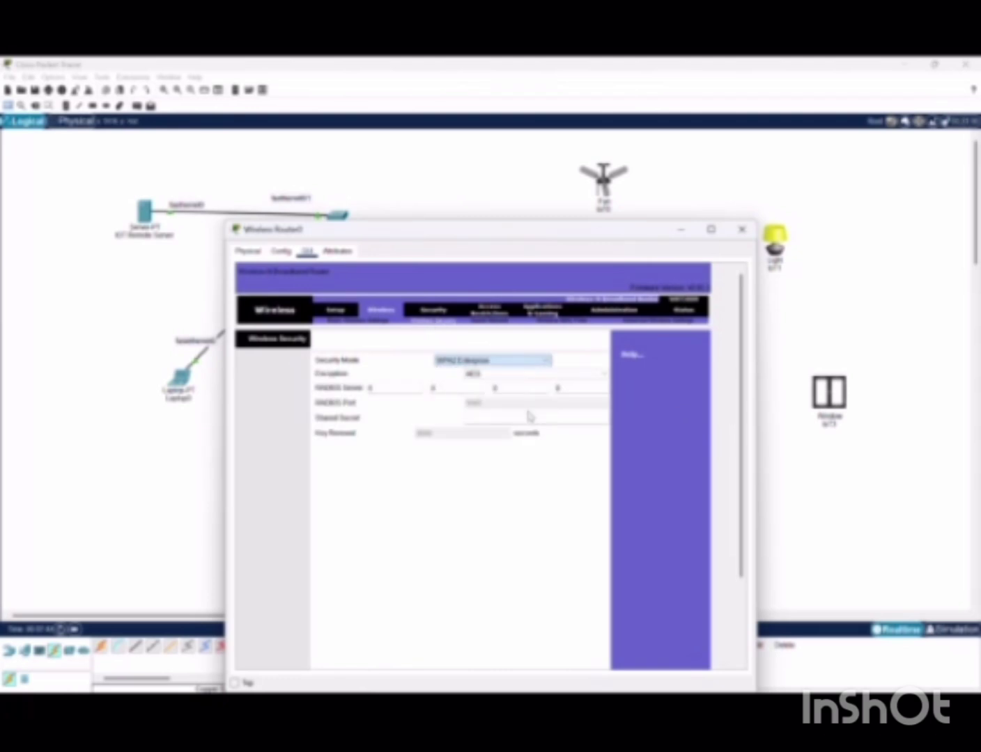
{"action": "left_click", "coordinate": [423, 80]}
{"action": "left_click", "coordinate": [408, 388]}
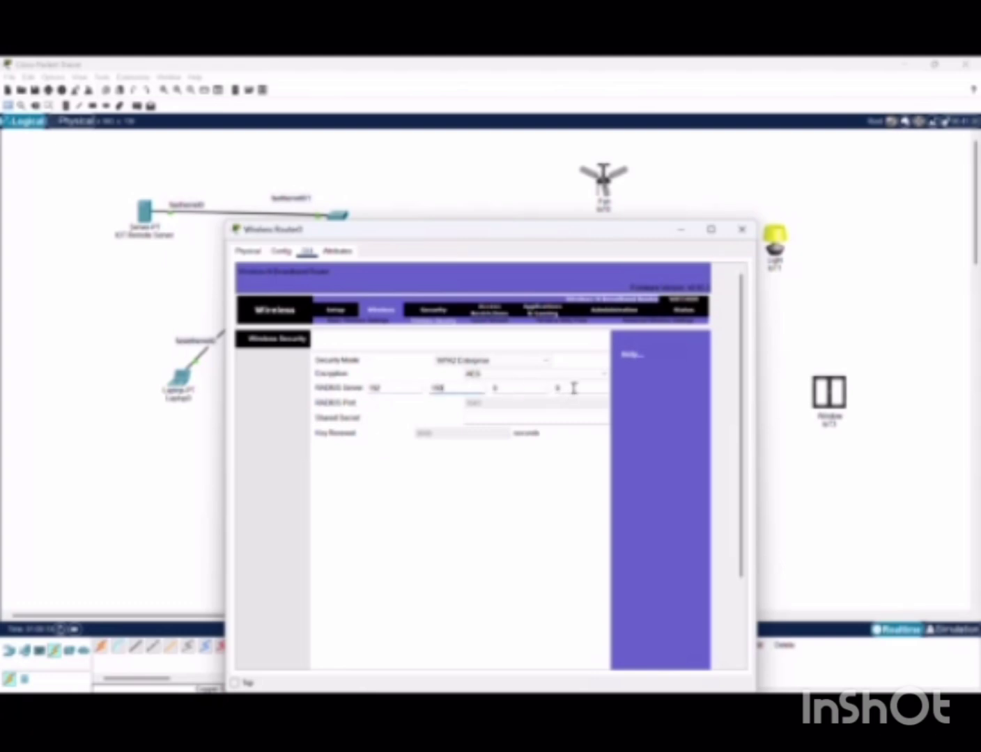
{"action": "left_click", "coordinate": [575, 388]}
{"action": "left_click", "coordinate": [420, 83]}
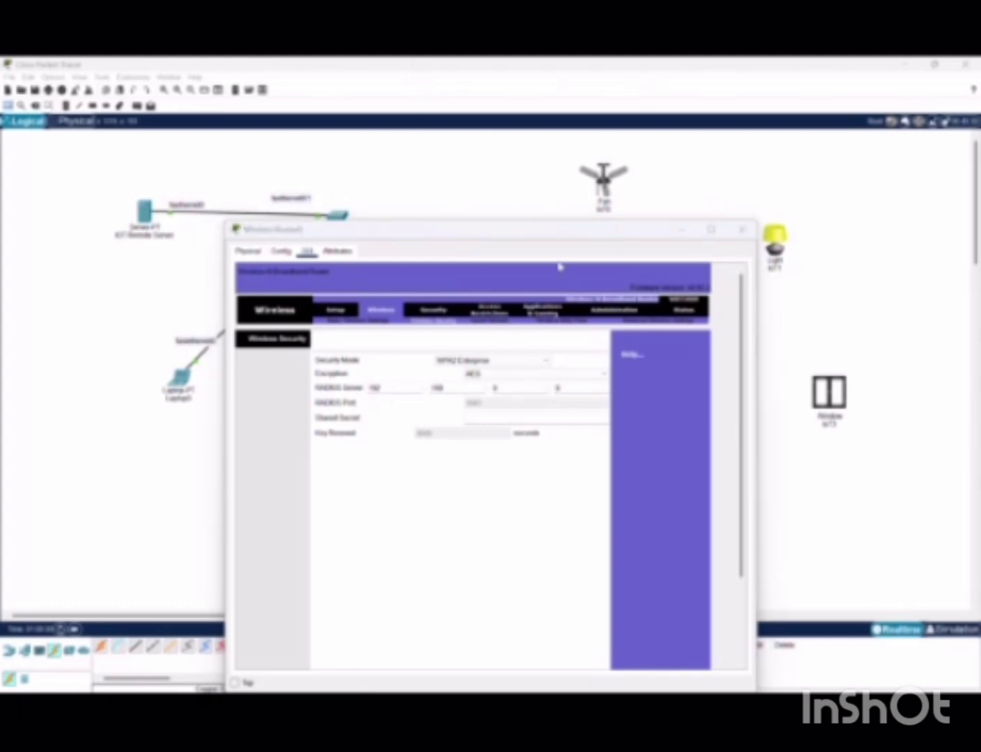
{"action": "left_click", "coordinate": [577, 388]}
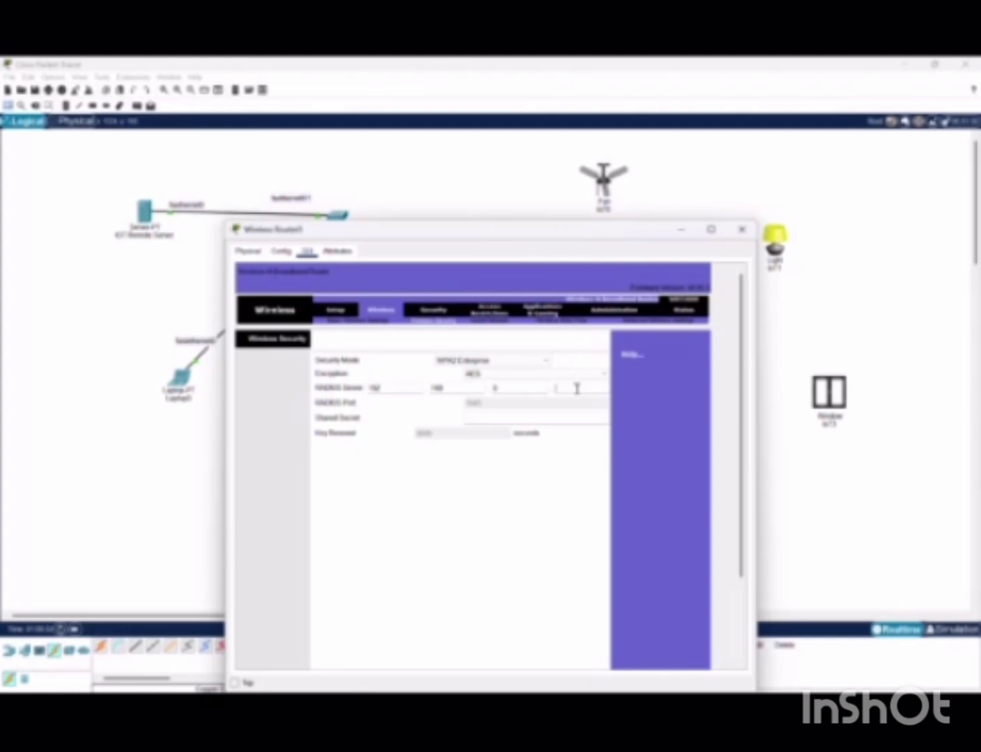
{"action": "left_click", "coordinate": [416, 81]}
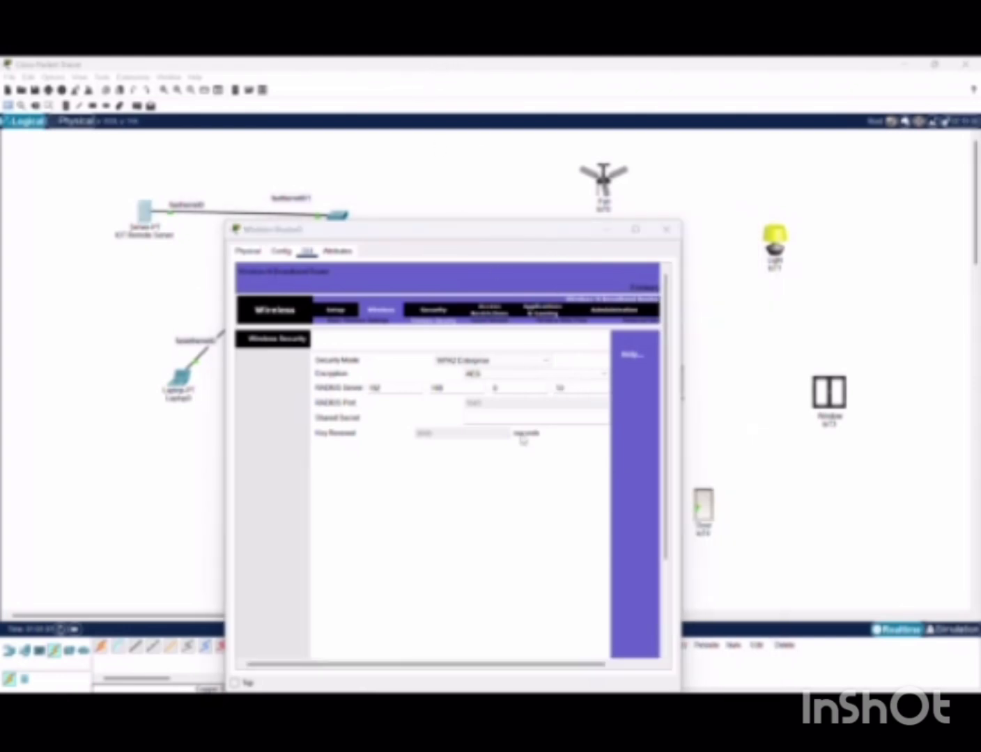
Enter the RADIUS shared secret and save the router's wireless security settings
{"action": "left_click", "coordinate": [524, 418]}
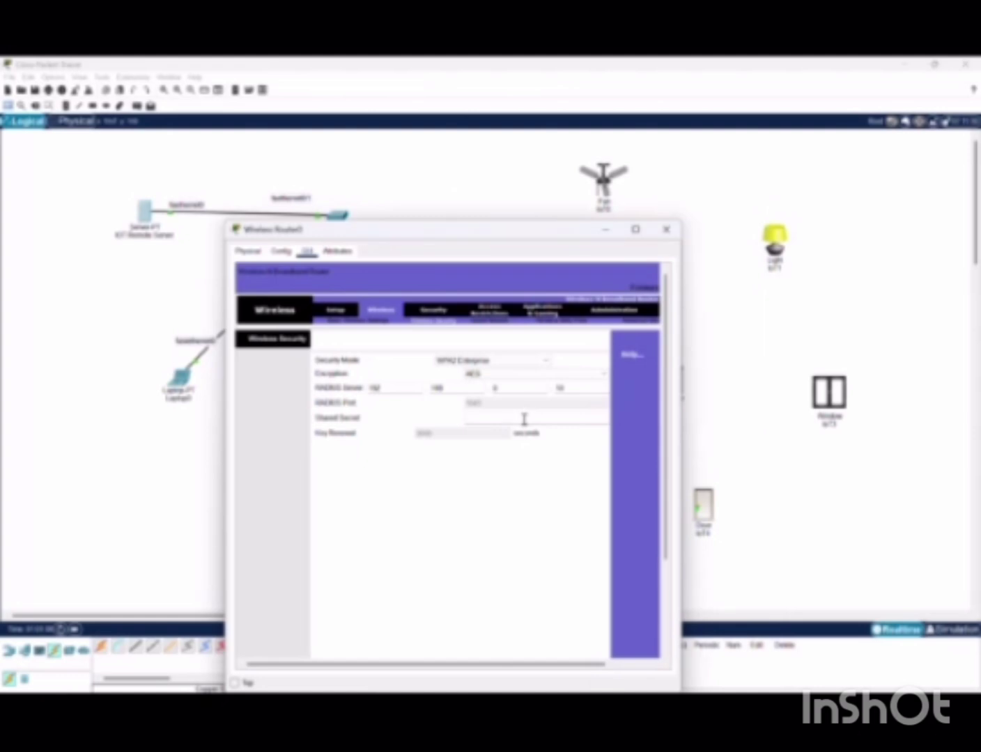
{"action": "type", "text": "test123"}
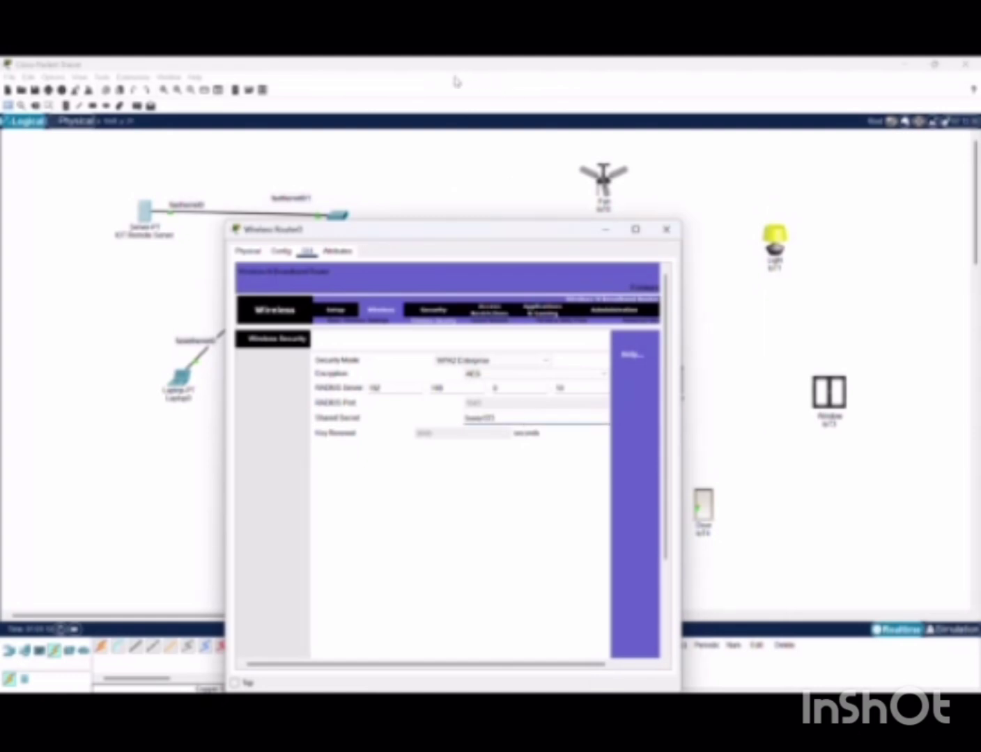
{"action": "left_click", "coordinate": [463, 222]}
{"action": "scroll", "coordinate": [567, 513], "scroll_direction": "down", "scroll_amount": 3}
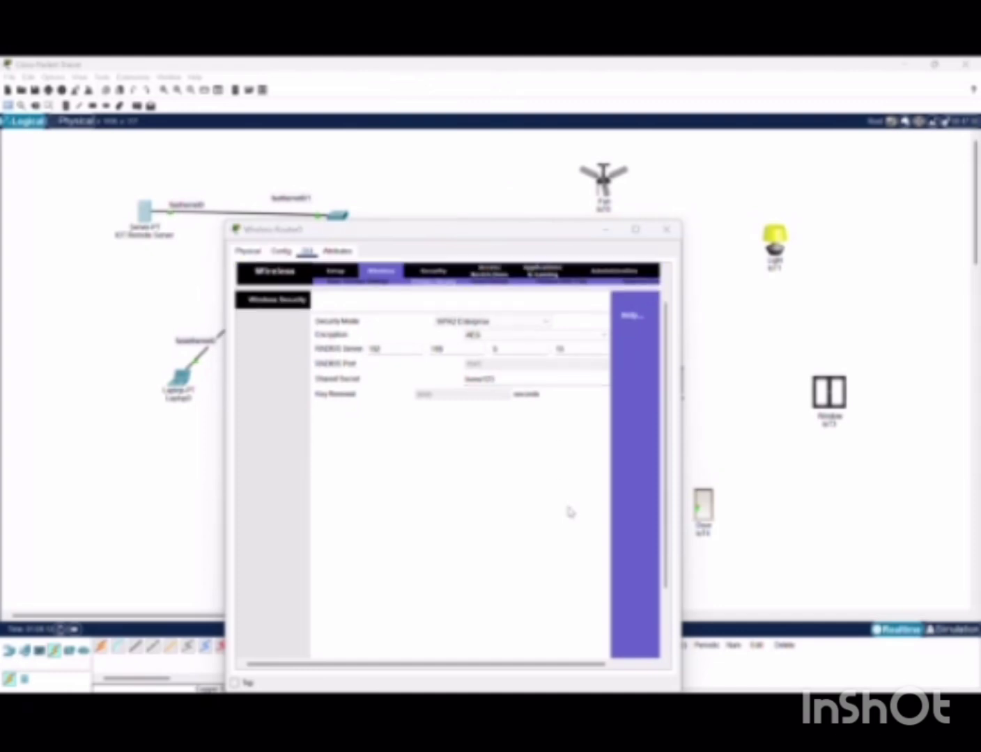
{"action": "left_click", "coordinate": [506, 649]}
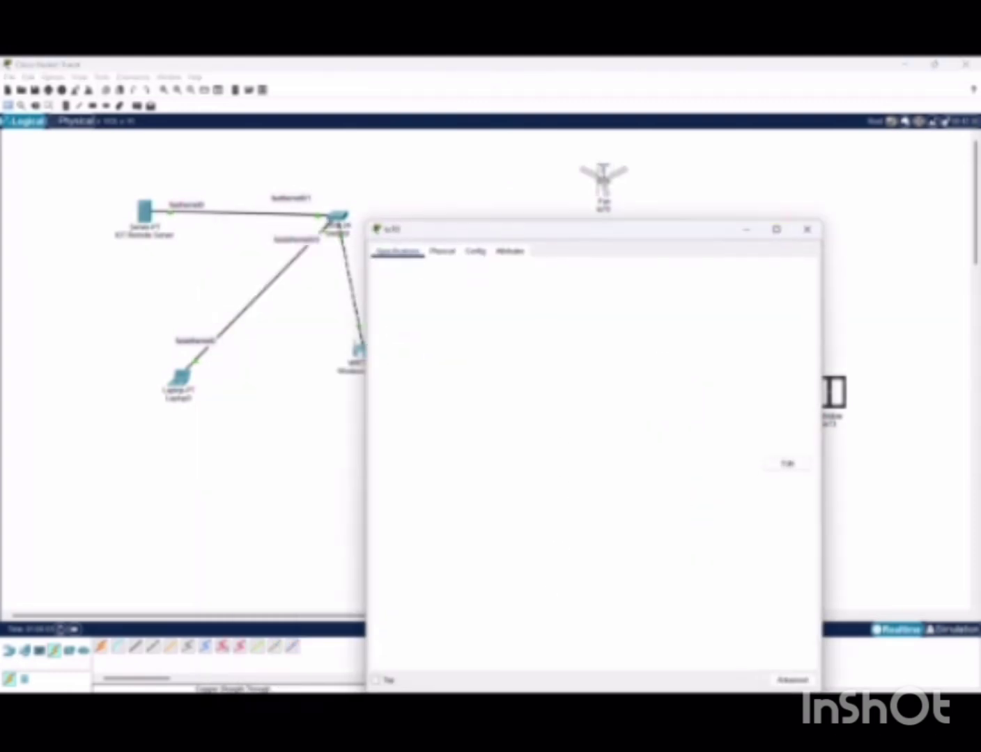
Set the fan's Wireless0 SSID to HOME
{"action": "left_click", "coordinate": [441, 251]}
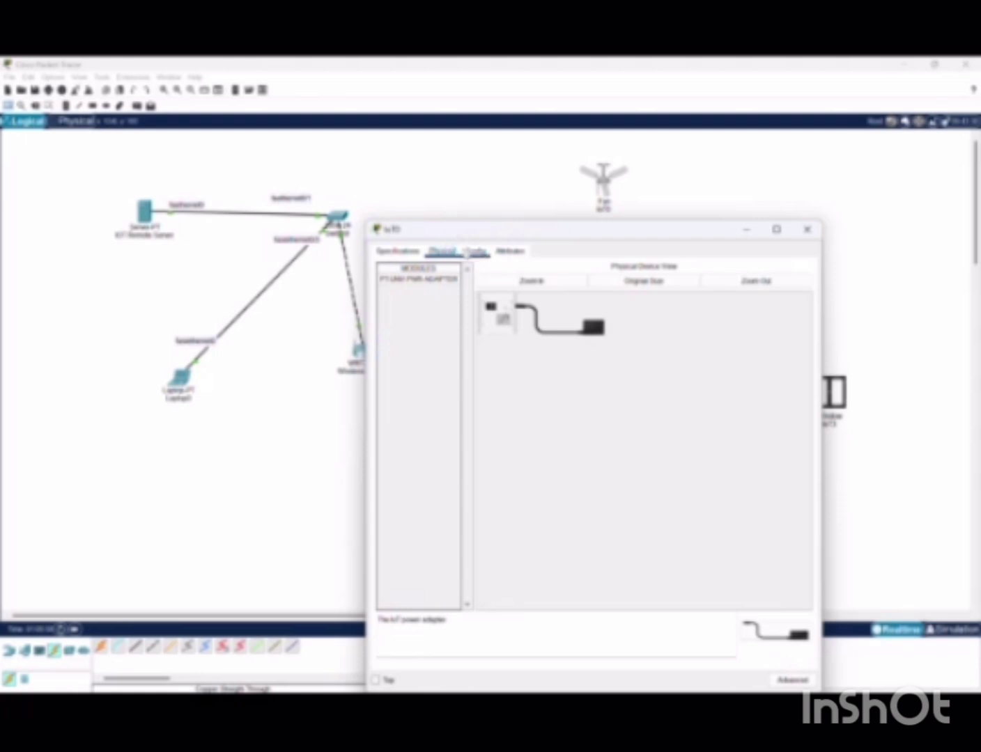
{"action": "left_click", "coordinate": [475, 252]}
{"action": "left_click", "coordinate": [413, 322]}
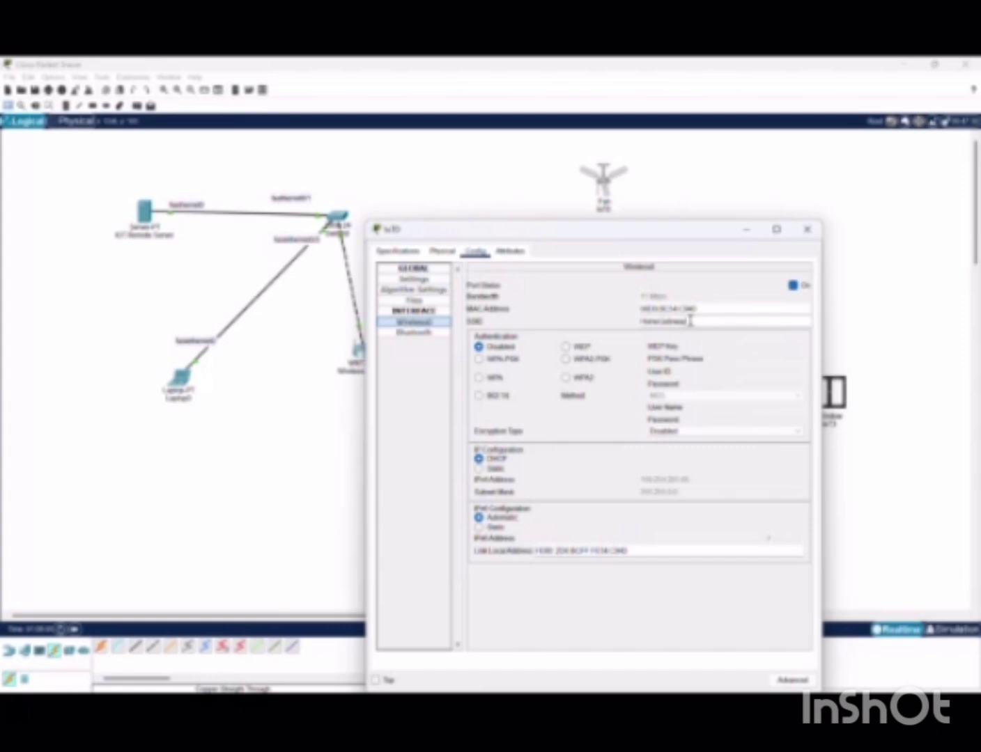
{"action": "left_click_drag", "start_coordinate": [690, 321], "coordinate": [638, 322]}
{"action": "key", "text": "BackSpace"}
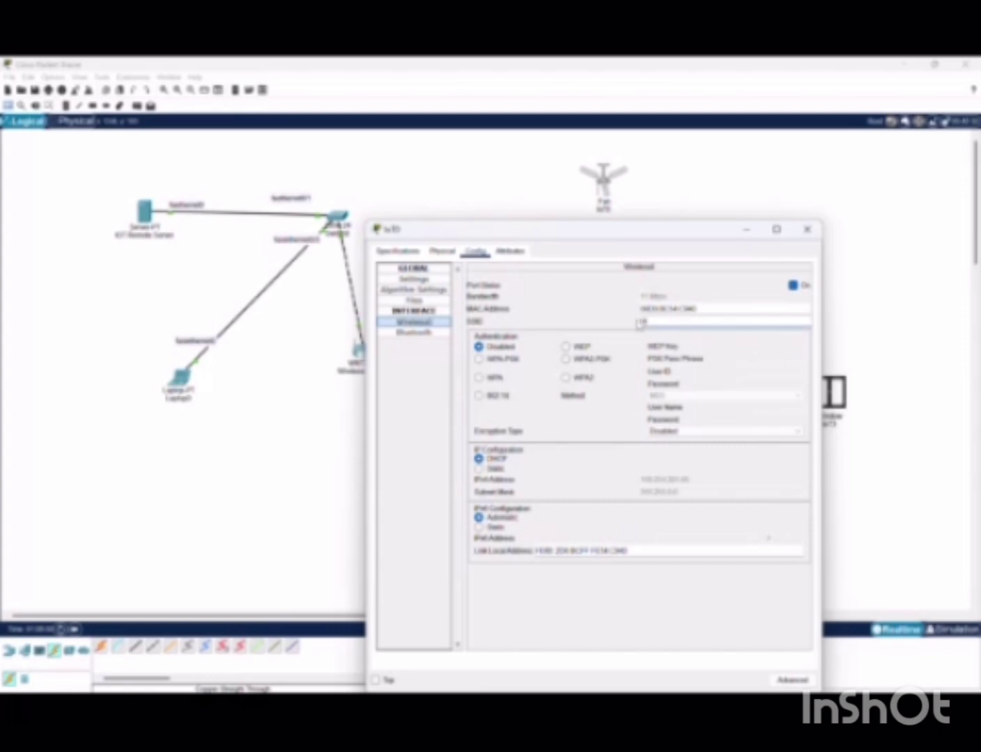
{"action": "type", "text": "HOME"}
Choose WPA2 for the fan, enter its user ID and password, and close the window
{"action": "left_click", "coordinate": [566, 379]}
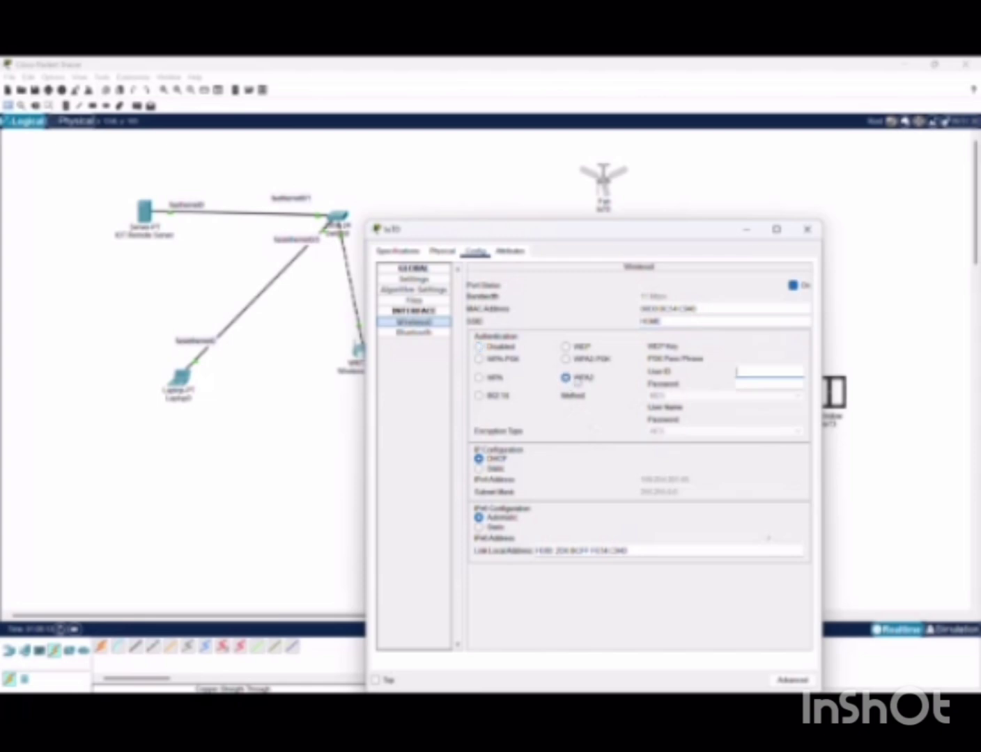
{"action": "left_click", "coordinate": [772, 374]}
{"action": "type", "text": "test"}
{"action": "key", "text": "Tab"}
{"action": "type", "text": "test"}
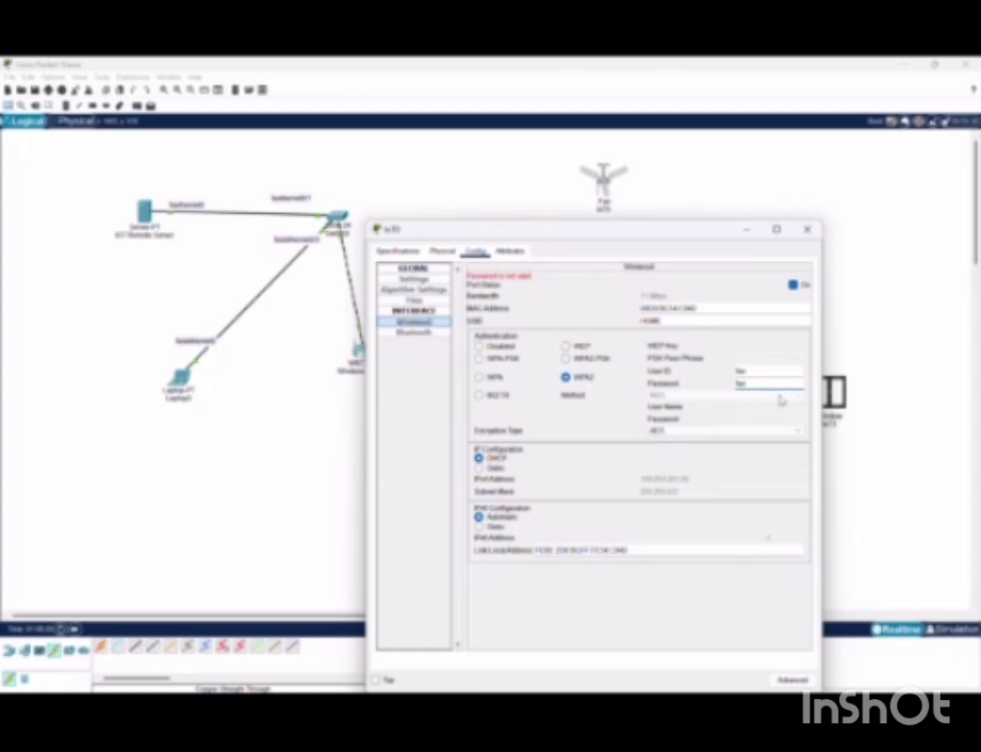
{"action": "left_click", "coordinate": [429, 86]}
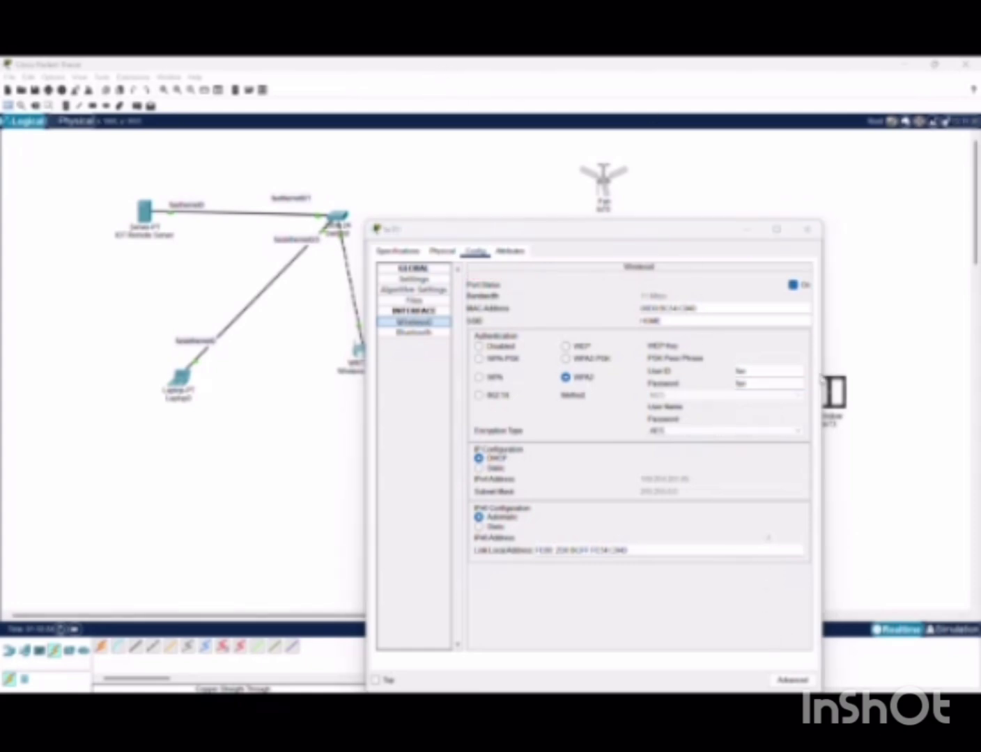
{"action": "left_click", "coordinate": [807, 230]}
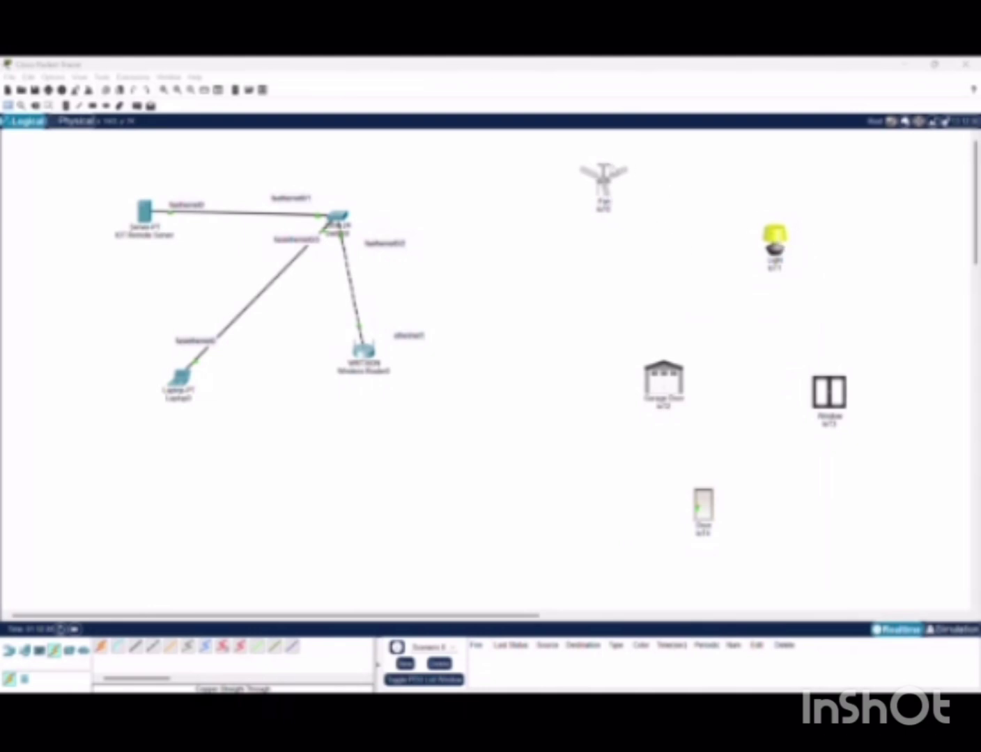
On the light's Wireless0 interface, set the SSID to HOME and select WPA2 authentication
{"action": "left_click", "coordinate": [775, 240]}
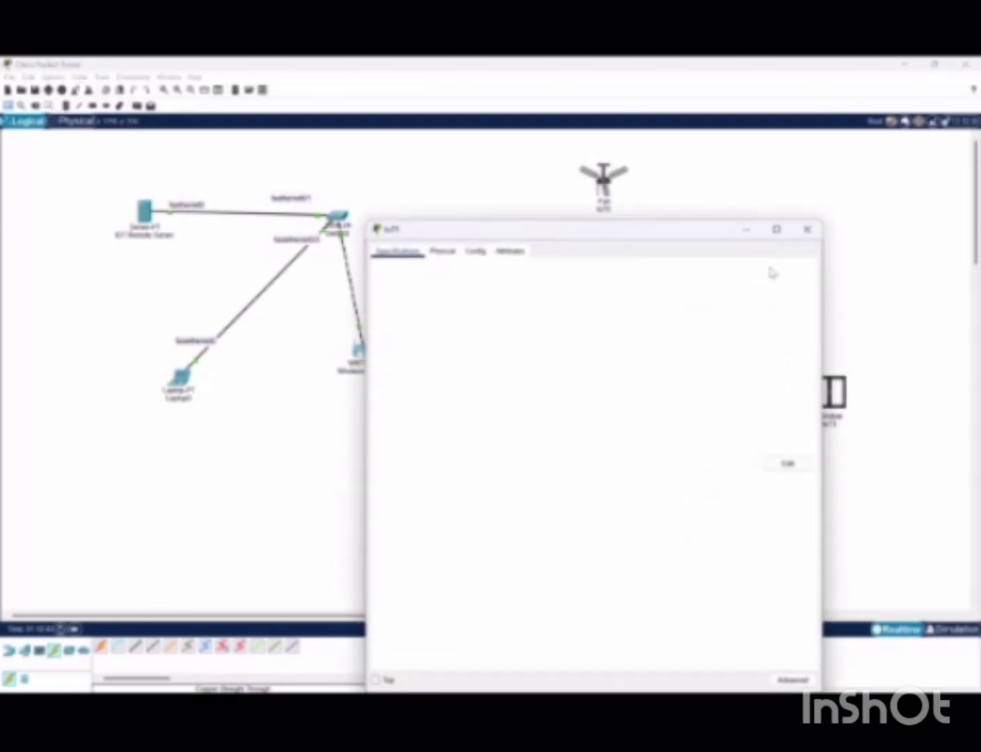
{"action": "left_click", "coordinate": [476, 252]}
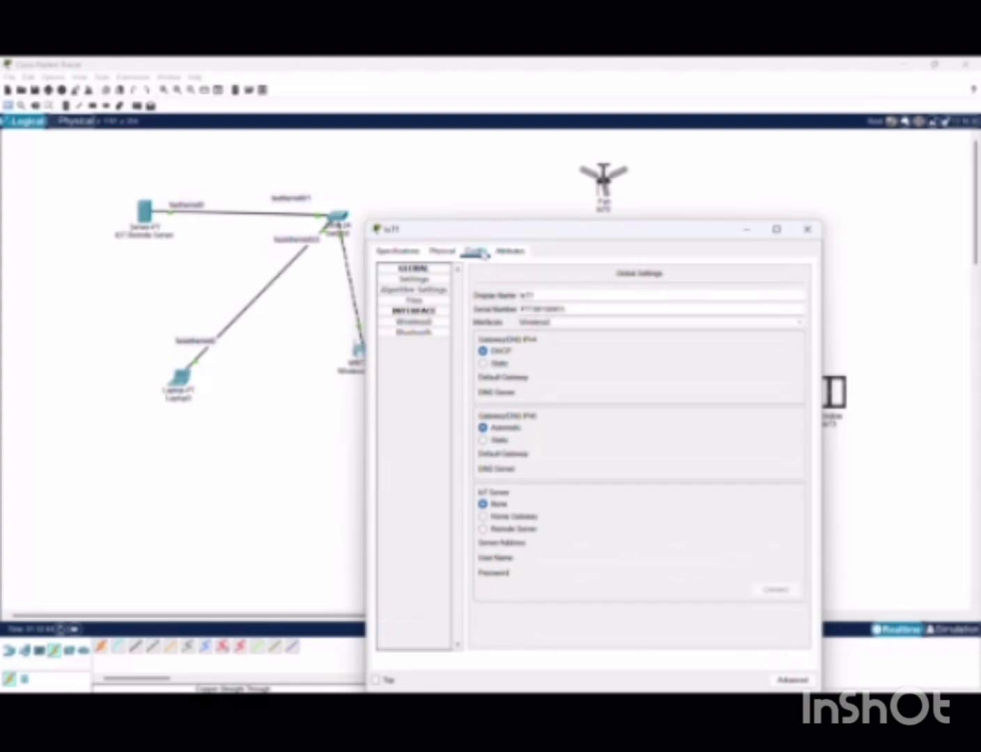
{"action": "left_click", "coordinate": [427, 324]}
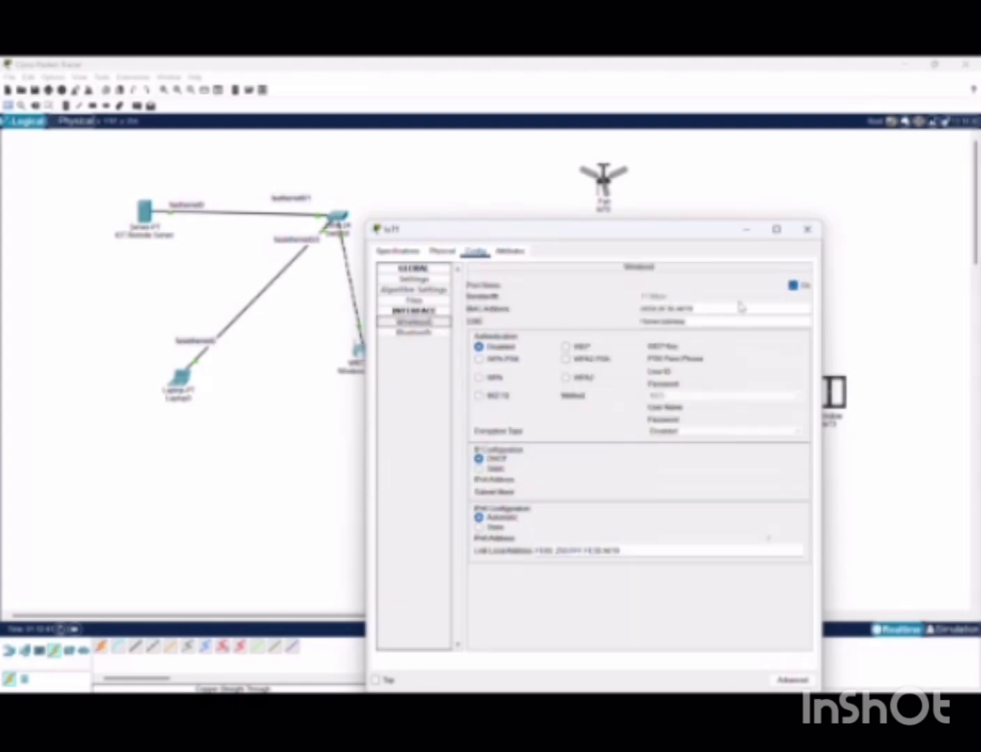
{"action": "left_click", "coordinate": [724, 324]}
{"action": "key", "text": "BackSpace"}
{"action": "key", "text": "BackSpace"}
{"action": "key", "text": "BackSpace"}
{"action": "key", "text": "BackSpace"}
{"action": "key", "text": "BackSpace"}
{"action": "key", "text": "BackSpace"}
{"action": "key", "text": "BackSpace"}
{"action": "key", "text": "BackSpace"}
{"action": "key", "text": "BackSpace"}
{"action": "key", "text": "BackSpace"}
{"action": "key", "text": "BackSpace"}
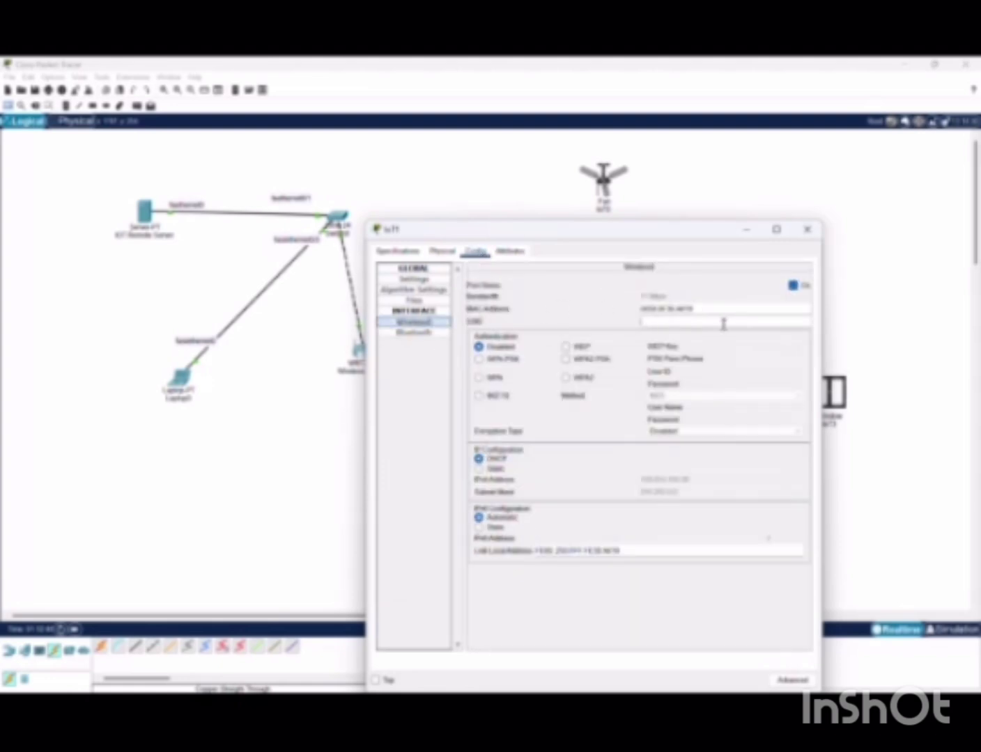
{"action": "type", "text": "HOME"}
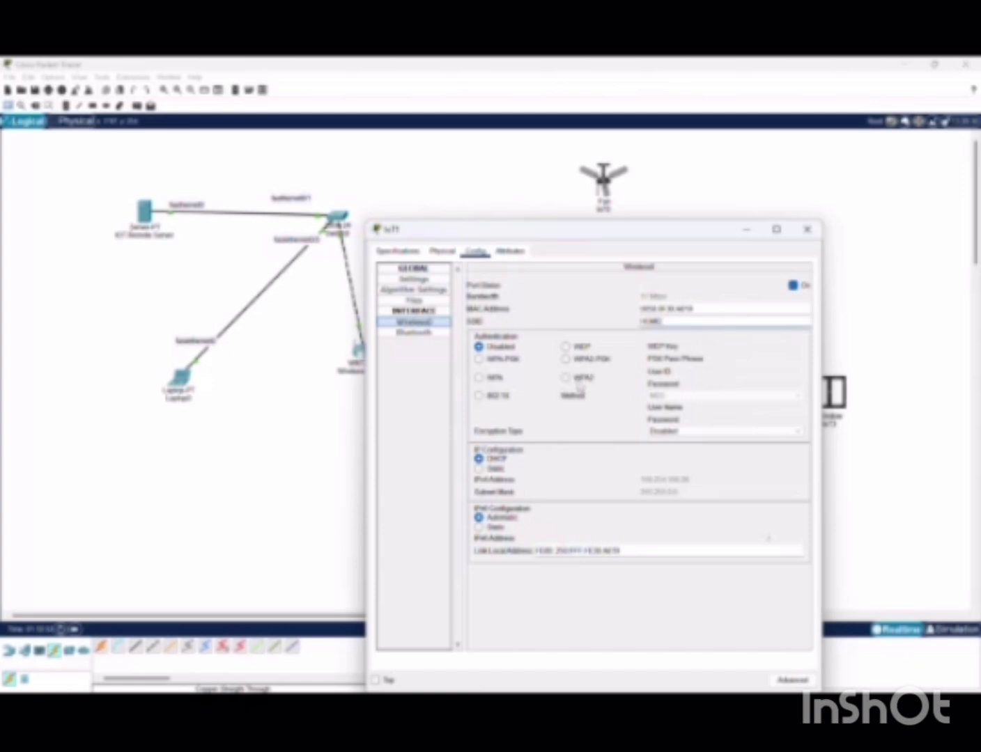
{"action": "left_click", "coordinate": [567, 378]}
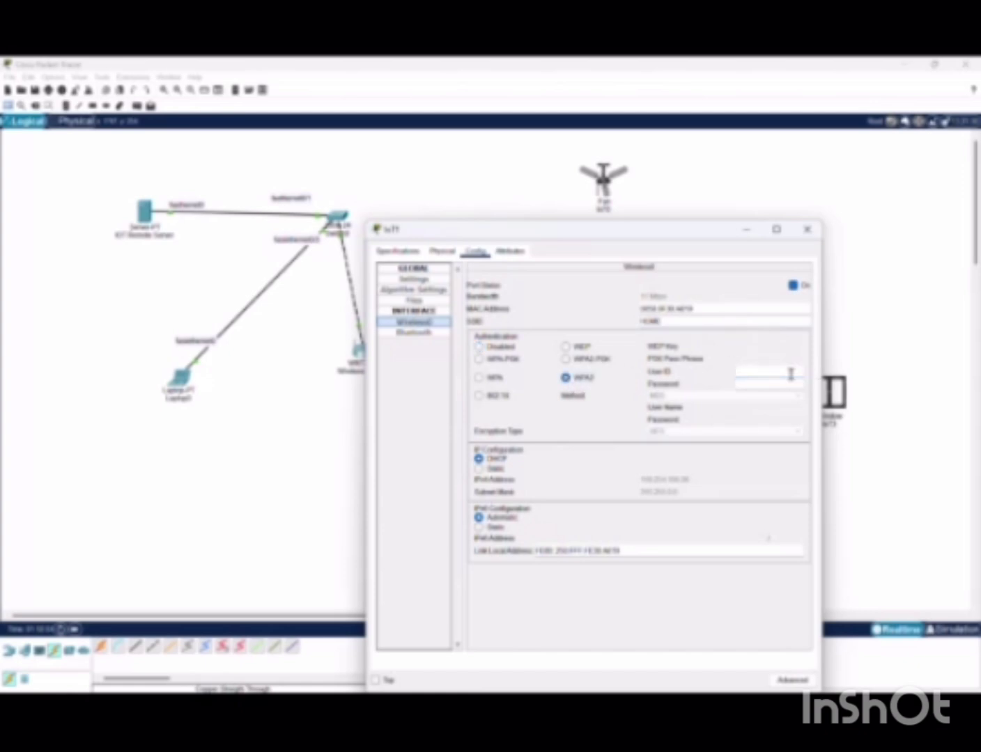
Enter the light's WPA2 user ID and password, review the advanced settings, and close the window
{"action": "left_click", "coordinate": [750, 232]}
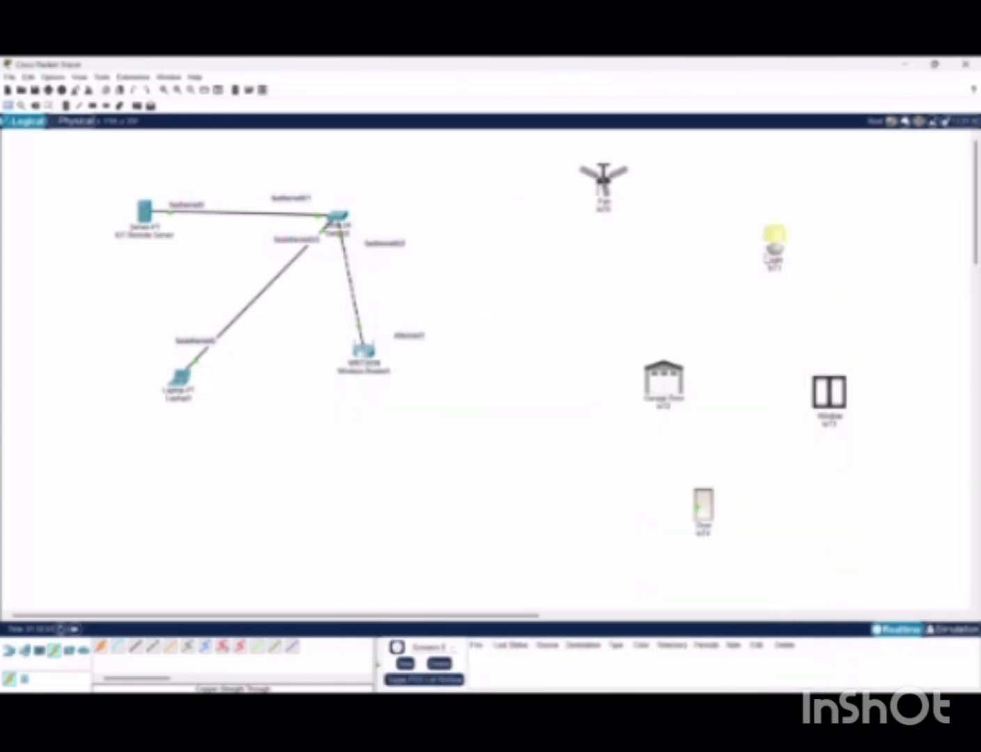
{"action": "left_click", "coordinate": [782, 248]}
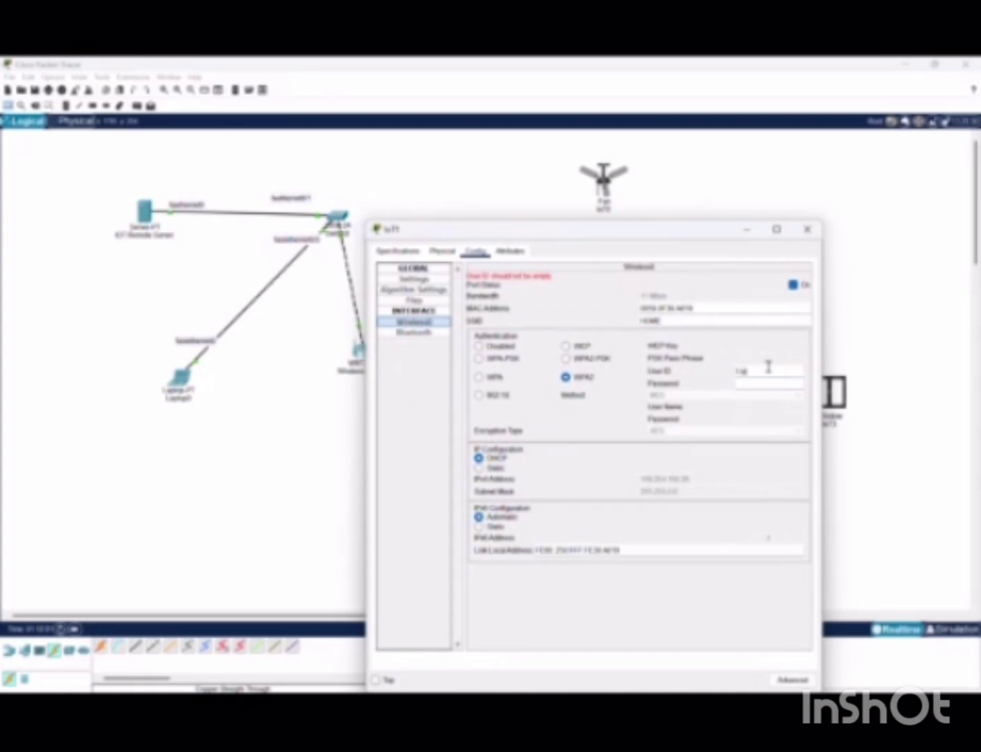
{"action": "left_click", "coordinate": [764, 384]}
{"action": "type", "text": "1"}
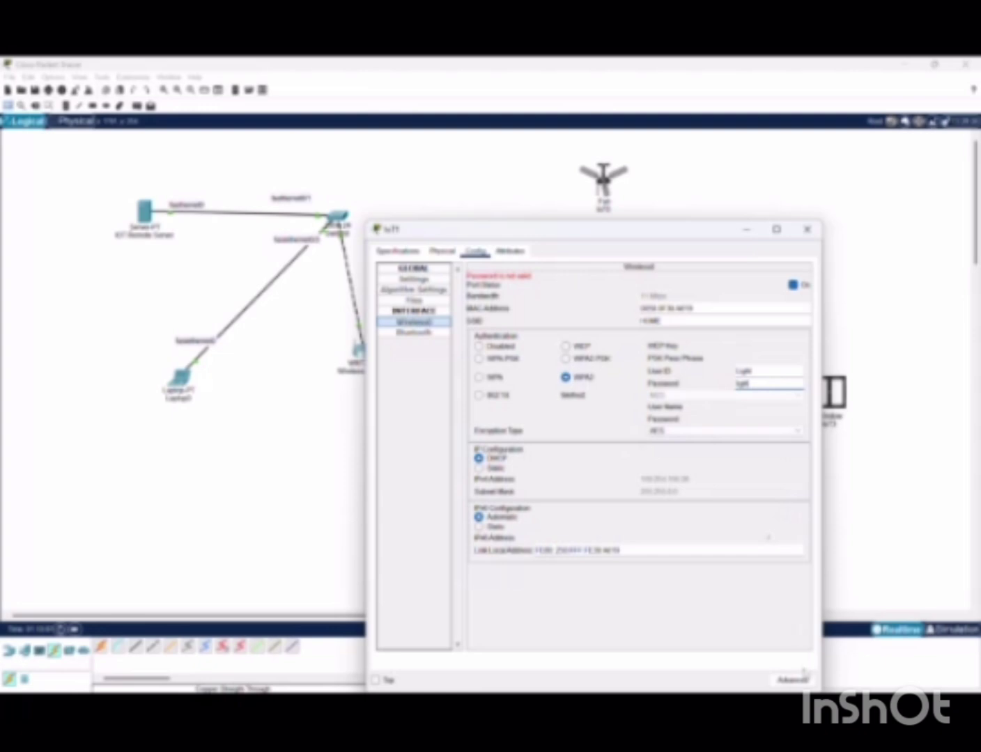
{"action": "left_click", "coordinate": [794, 679]}
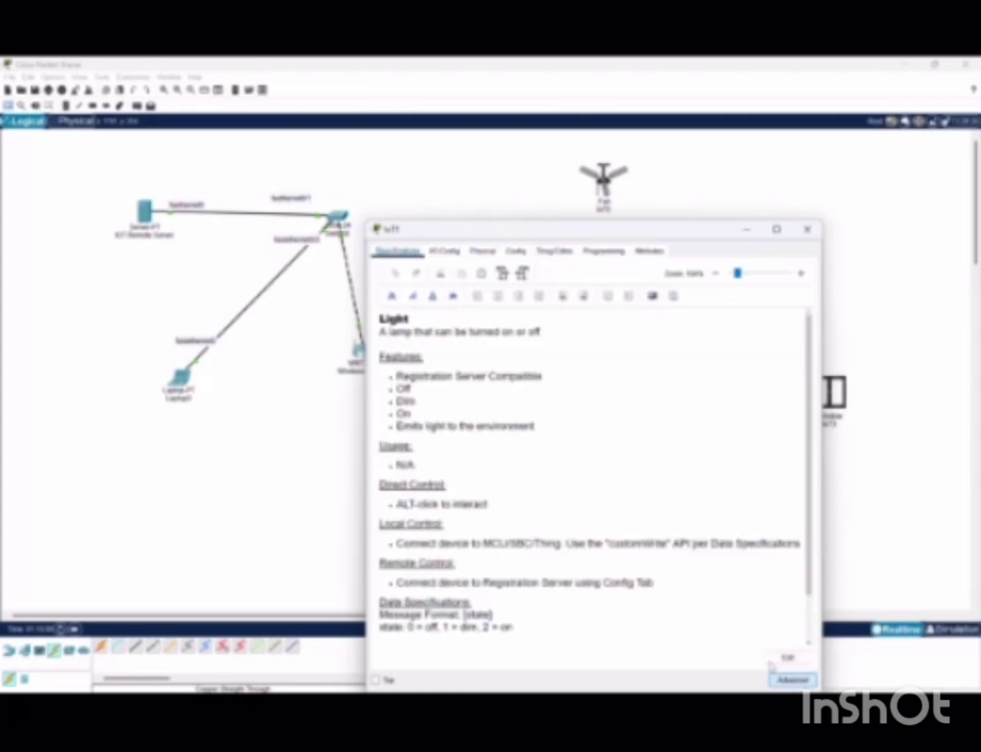
{"action": "scroll", "coordinate": [675, 564], "scroll_direction": "down", "scroll_amount": 3}
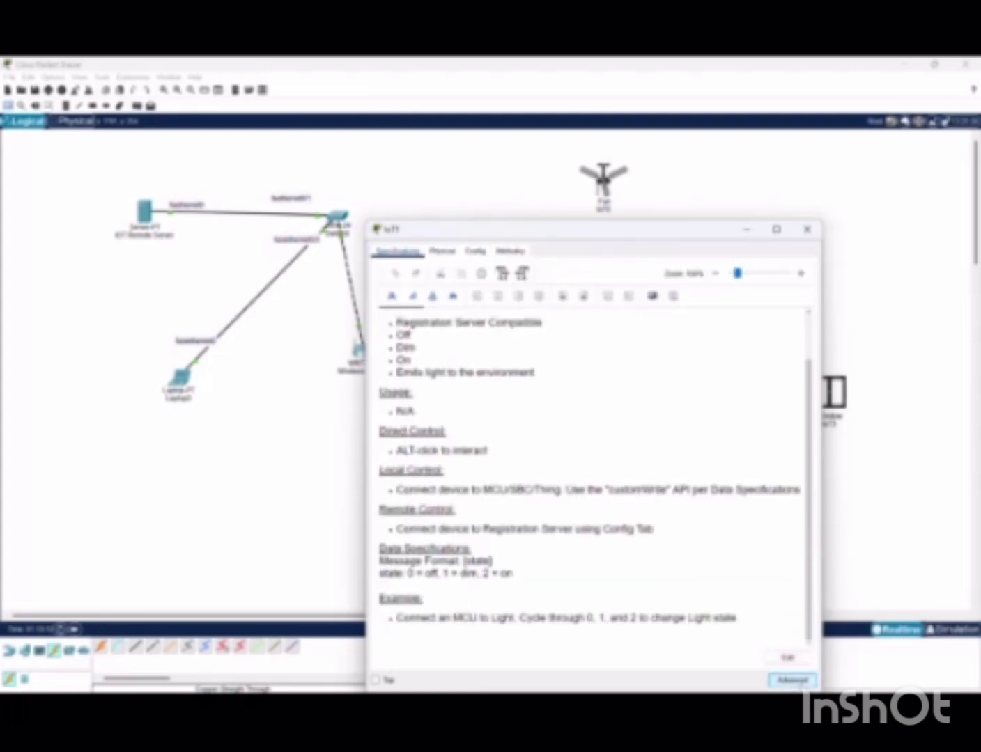
{"action": "left_click", "coordinate": [808, 231]}
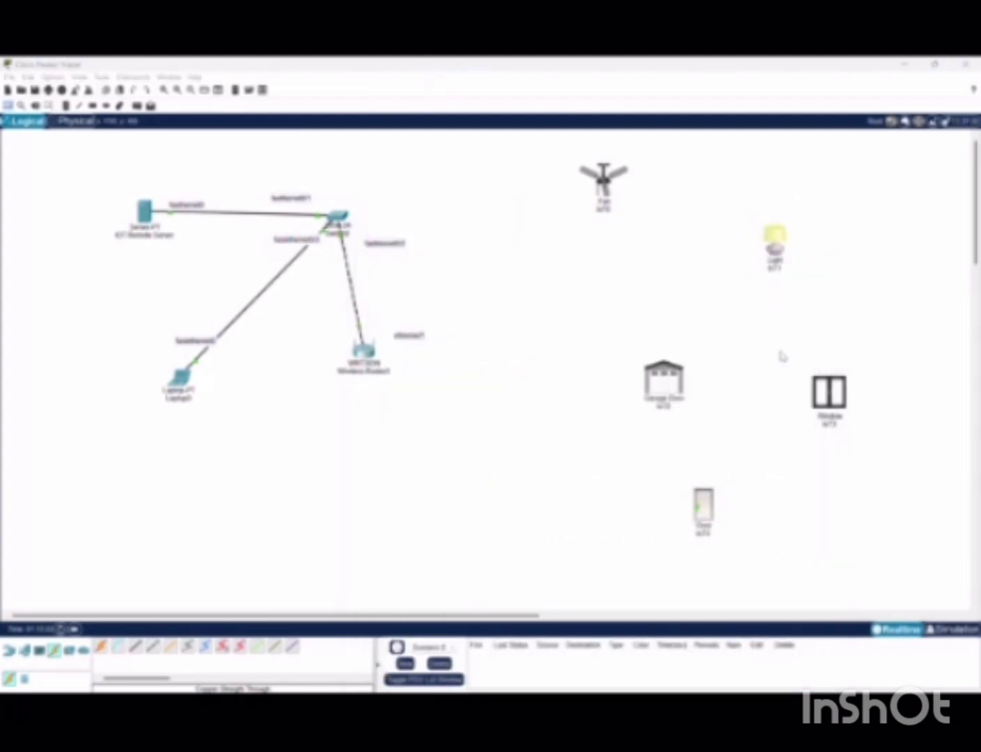
On the garage door's Wireless0 interface, replace the network name and choose WPA2 authentication
{"action": "left_click", "coordinate": [668, 390], "text": "alt"}
{"action": "left_click", "coordinate": [668, 392]}
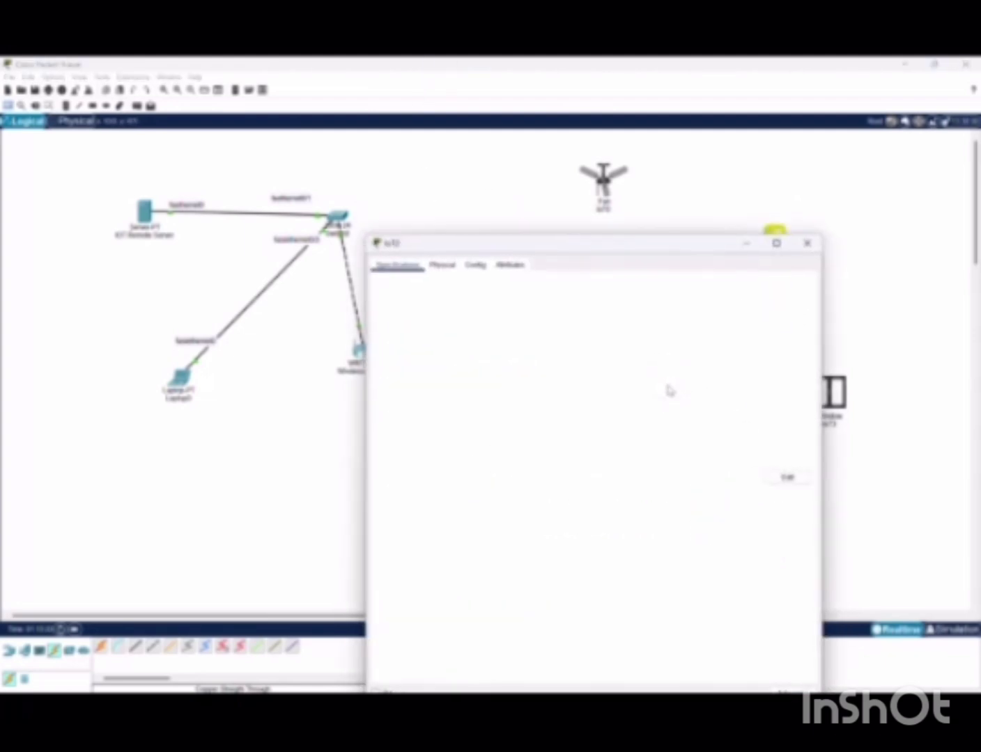
{"action": "left_click", "coordinate": [442, 264]}
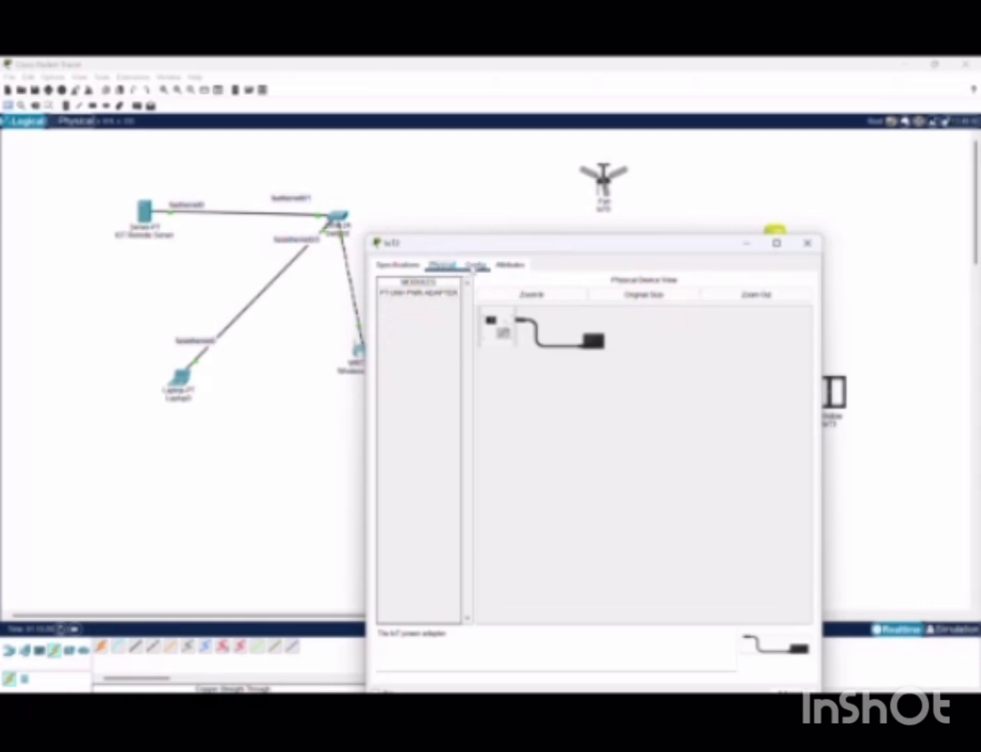
{"action": "left_click", "coordinate": [476, 264]}
{"action": "left_click", "coordinate": [414, 336]}
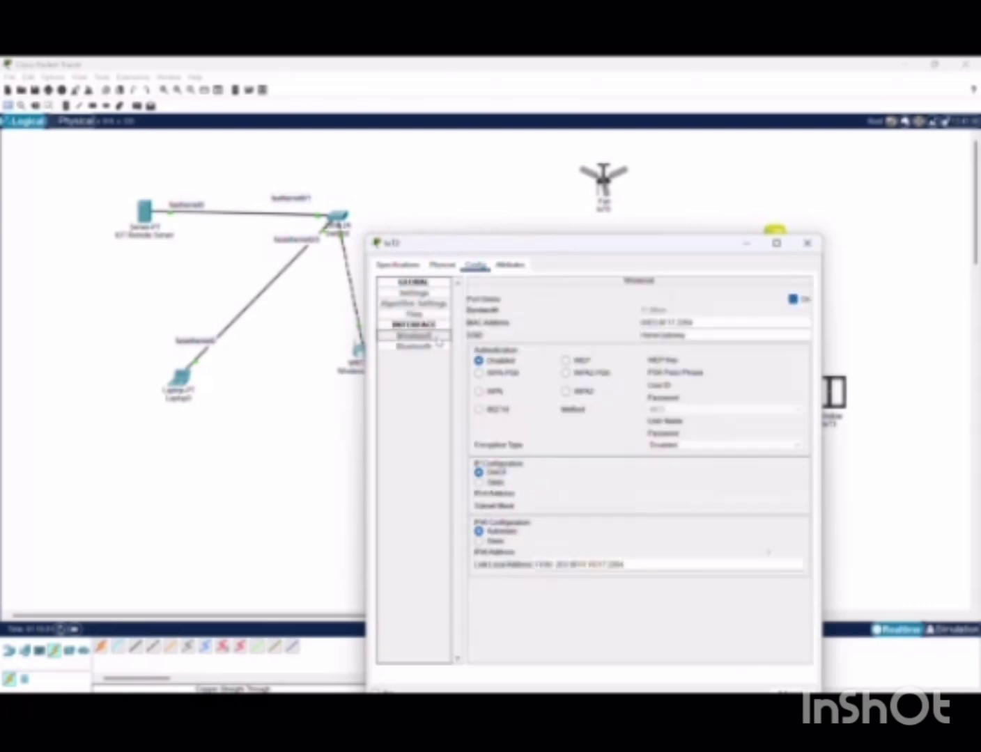
{"action": "left_click", "coordinate": [709, 334]}
{"action": "key", "text": "BackSpace"}
{"action": "key", "text": "BackSpace"}
{"action": "key", "text": "BackSpace"}
{"action": "key", "text": "BackSpace"}
{"action": "key", "text": "BackSpace"}
{"action": "key", "text": "BackSpace"}
{"action": "key", "text": "BackSpace"}
{"action": "key", "text": "BackSpace"}
{"action": "key", "text": "BackSpace"}
{"action": "key", "text": "BackSpace"}
{"action": "key", "text": "BackSpace"}
{"action": "key", "text": "BackSpace"}
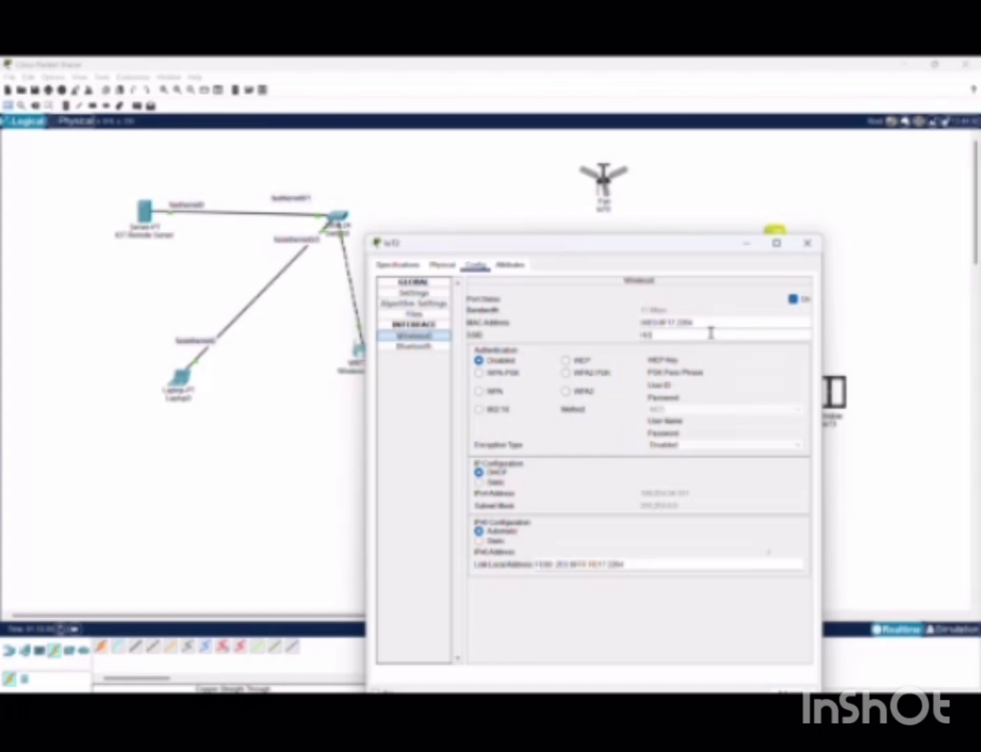
{"action": "left_click", "coordinate": [565, 392]}
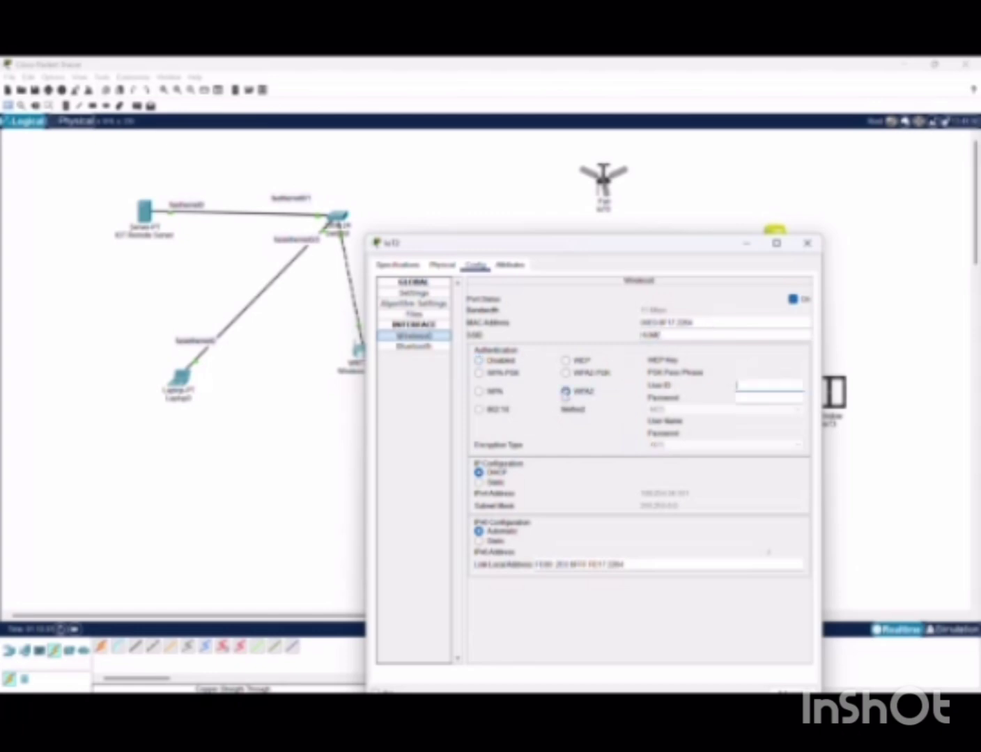
Fill in the garage door's WPA2 user ID and password, then close its settings
{"action": "left_click", "coordinate": [793, 382]}
{"action": "type", "text": "school"}
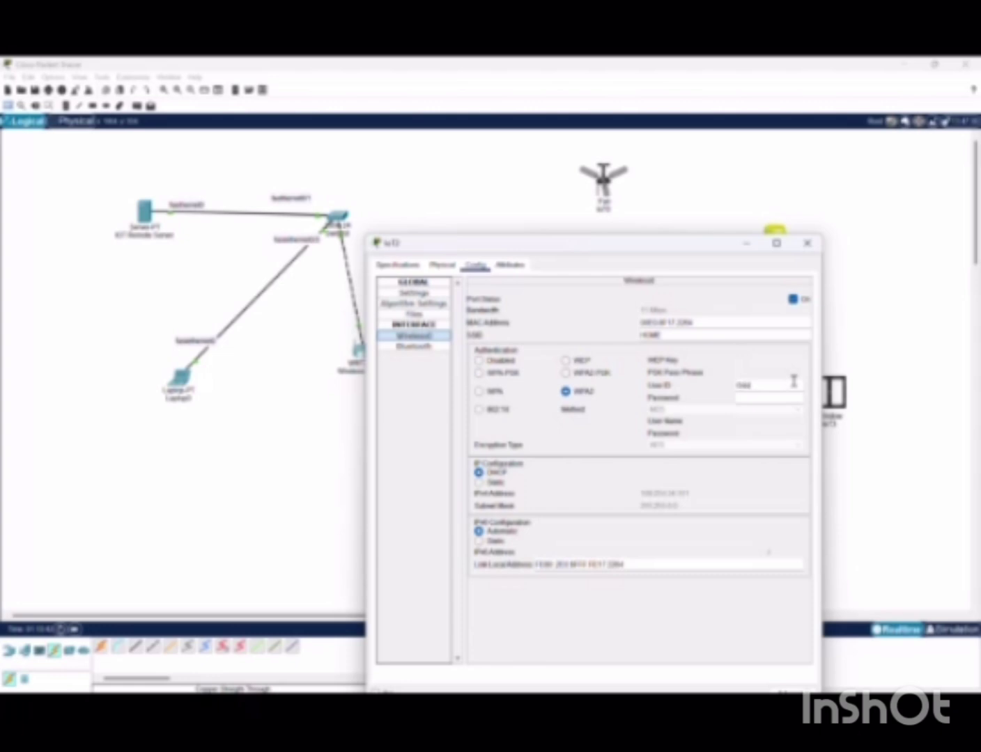
{"action": "left_click", "coordinate": [782, 398]}
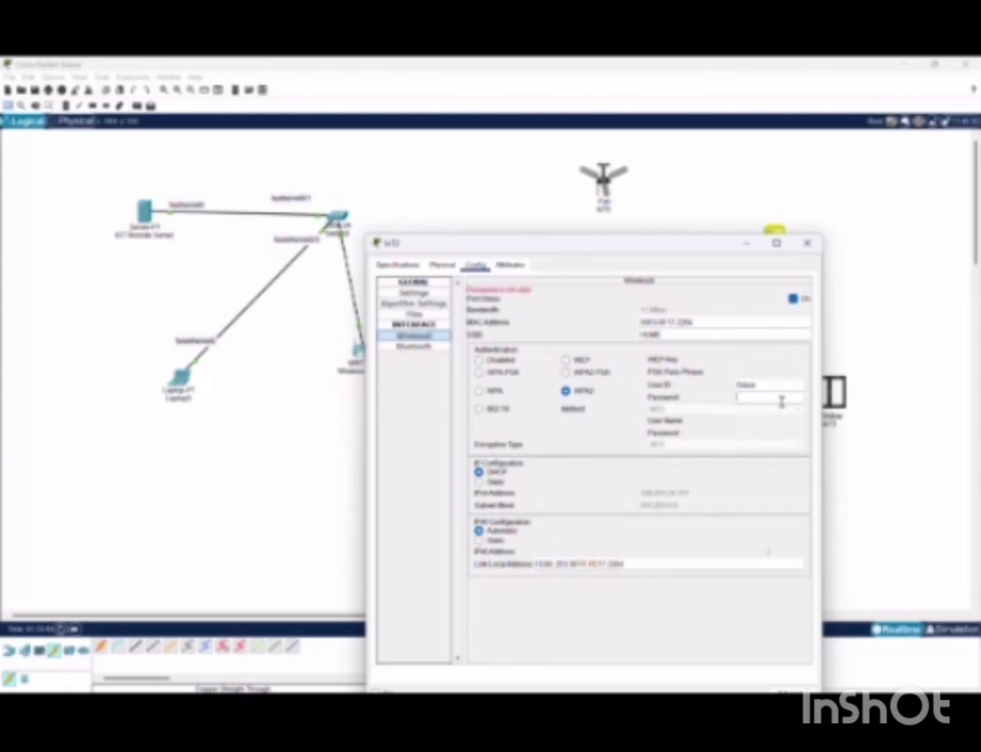
{"action": "type", "text": "school"}
{"action": "left_click", "coordinate": [811, 242]}
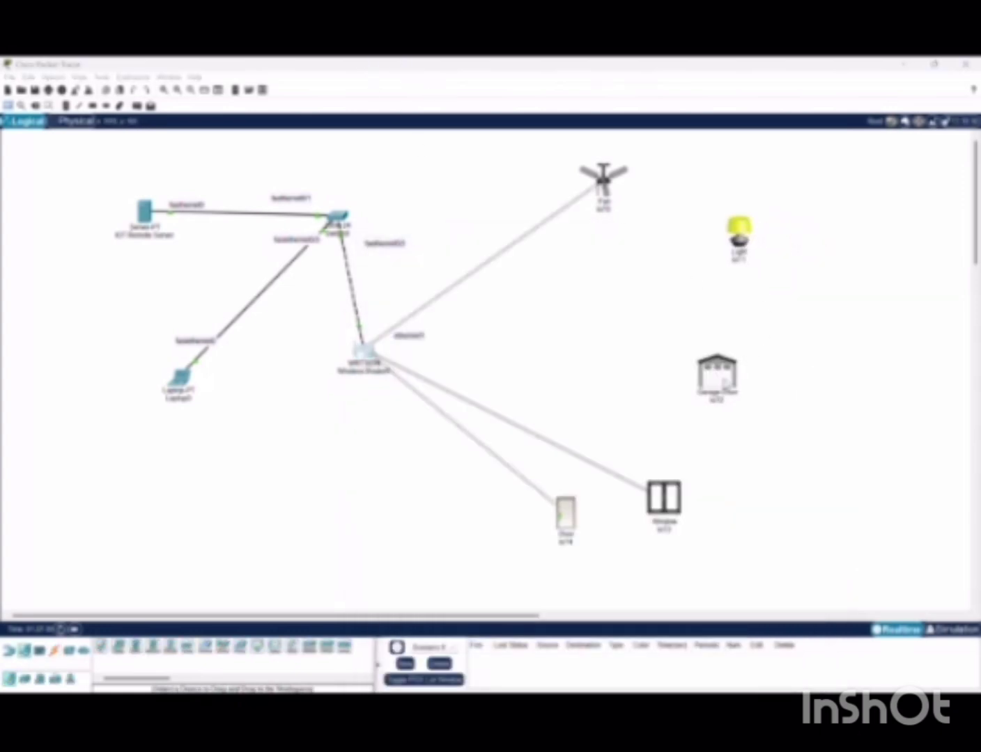
Switch the garage door's Wireless0 IPv6 addressing to Static
{"action": "left_click", "coordinate": [718, 377]}
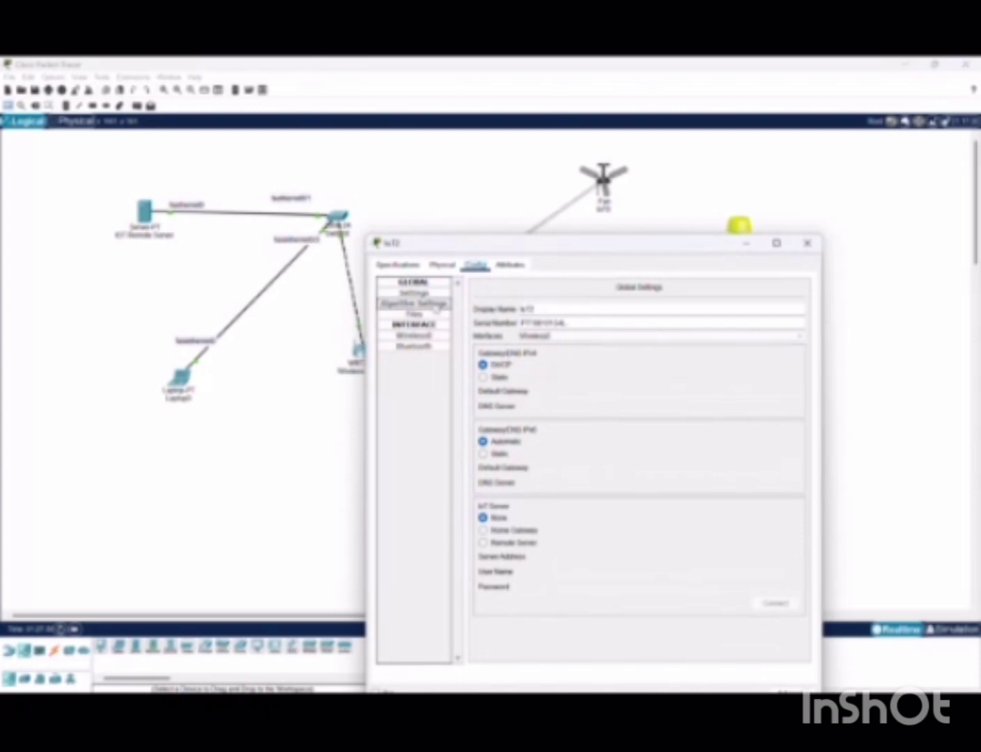
{"action": "left_click", "coordinate": [440, 335]}
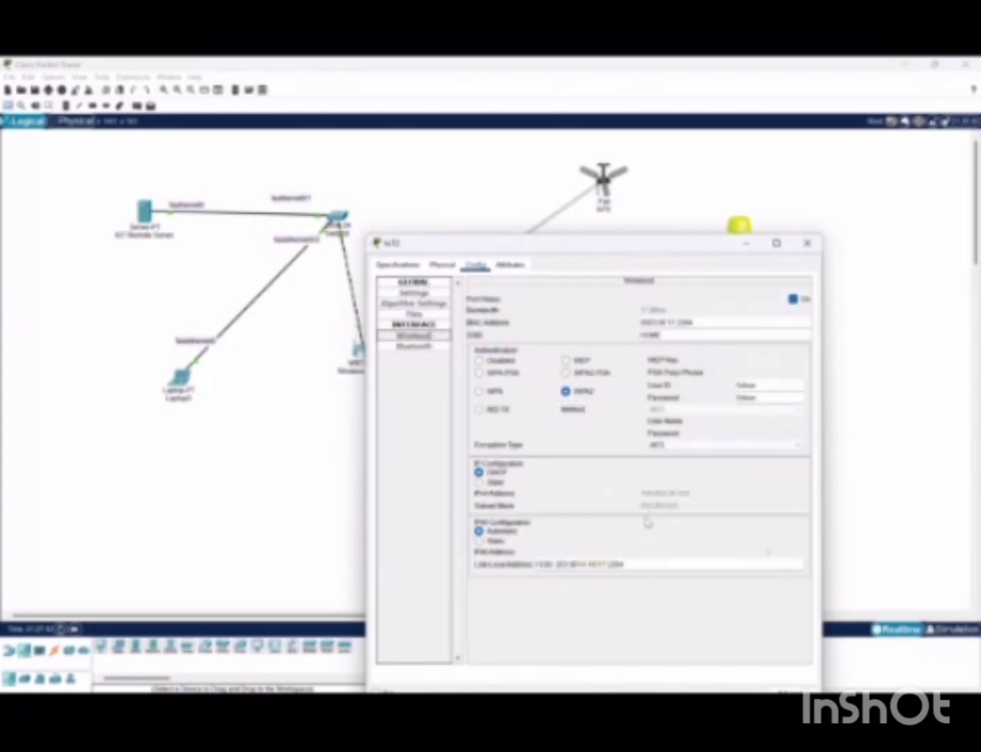
{"action": "left_click", "coordinate": [479, 540]}
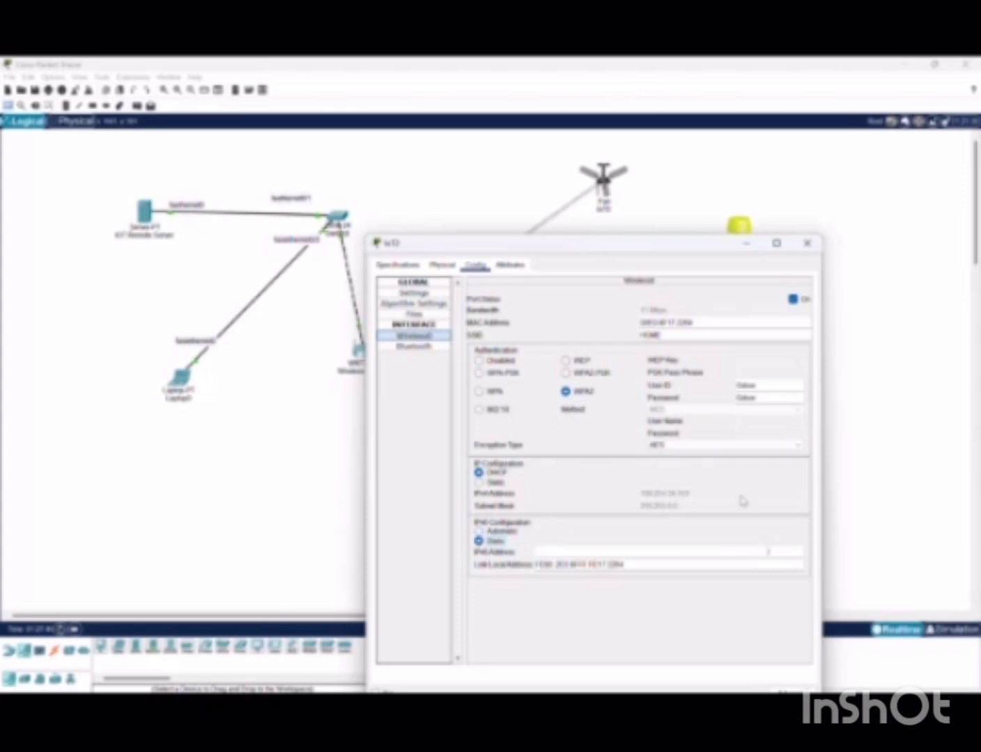
{"action": "left_click", "coordinate": [808, 243]}
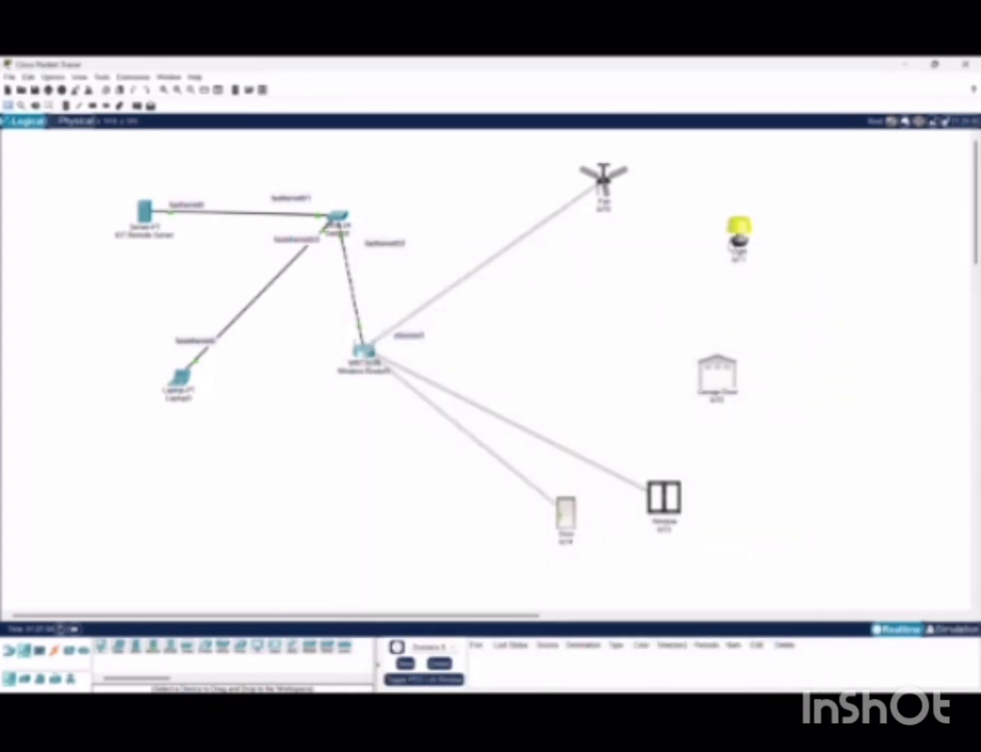
Recheck the light's Wireless0 settings to confirm all five devices link to the router
{"action": "left_click", "coordinate": [741, 235]}
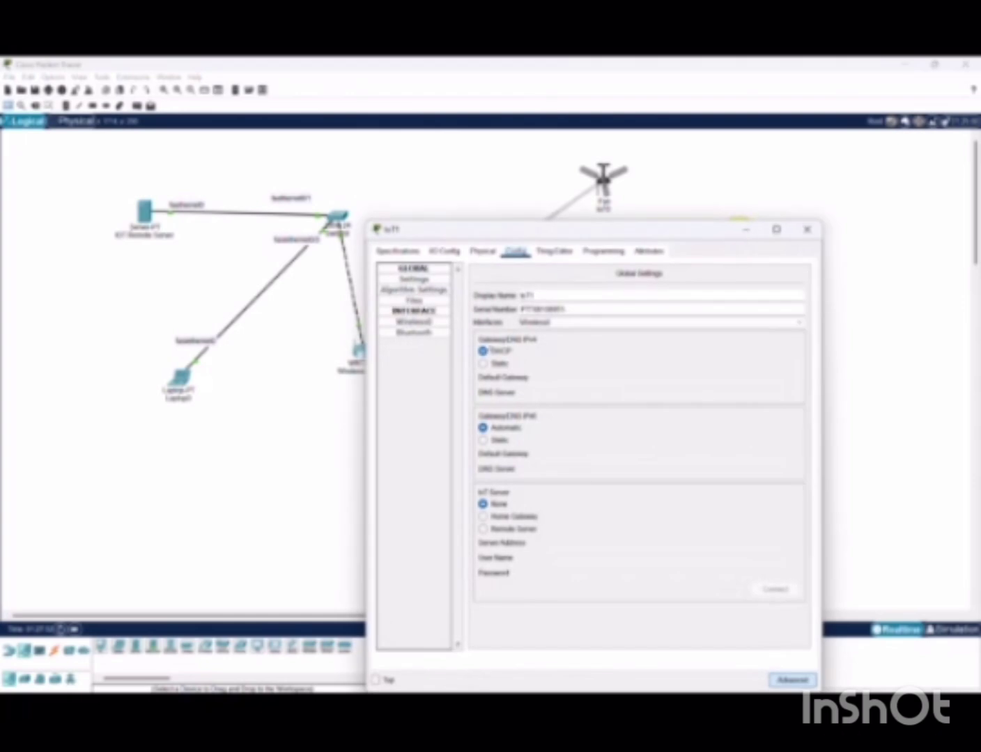
{"action": "left_click", "coordinate": [422, 325]}
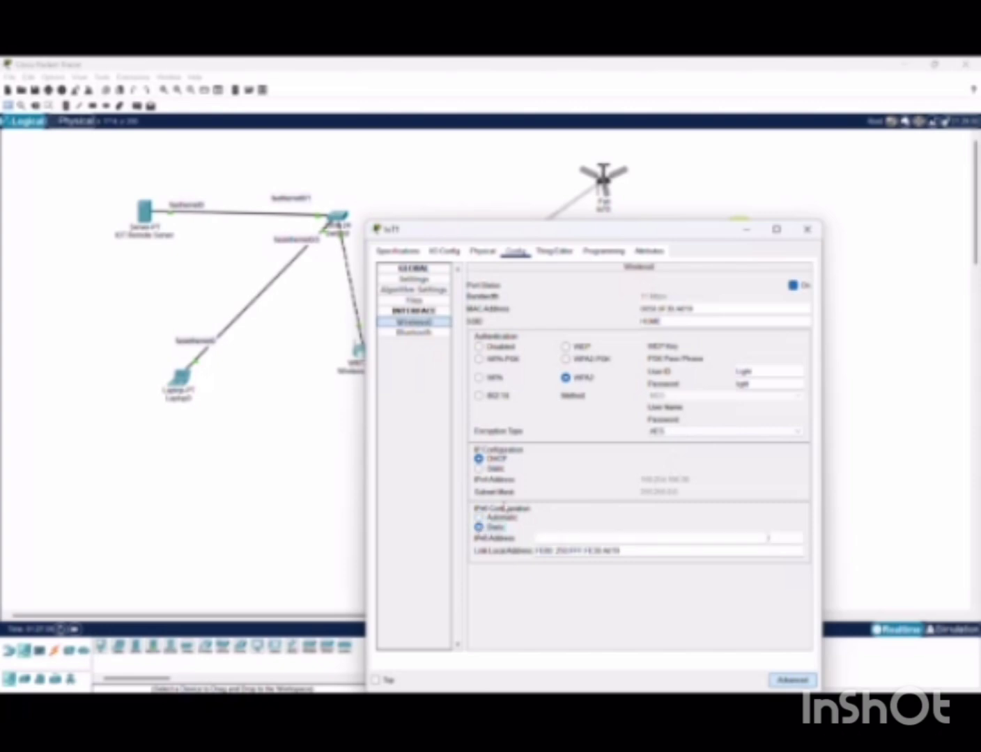
{"action": "left_click", "coordinate": [807, 229]}
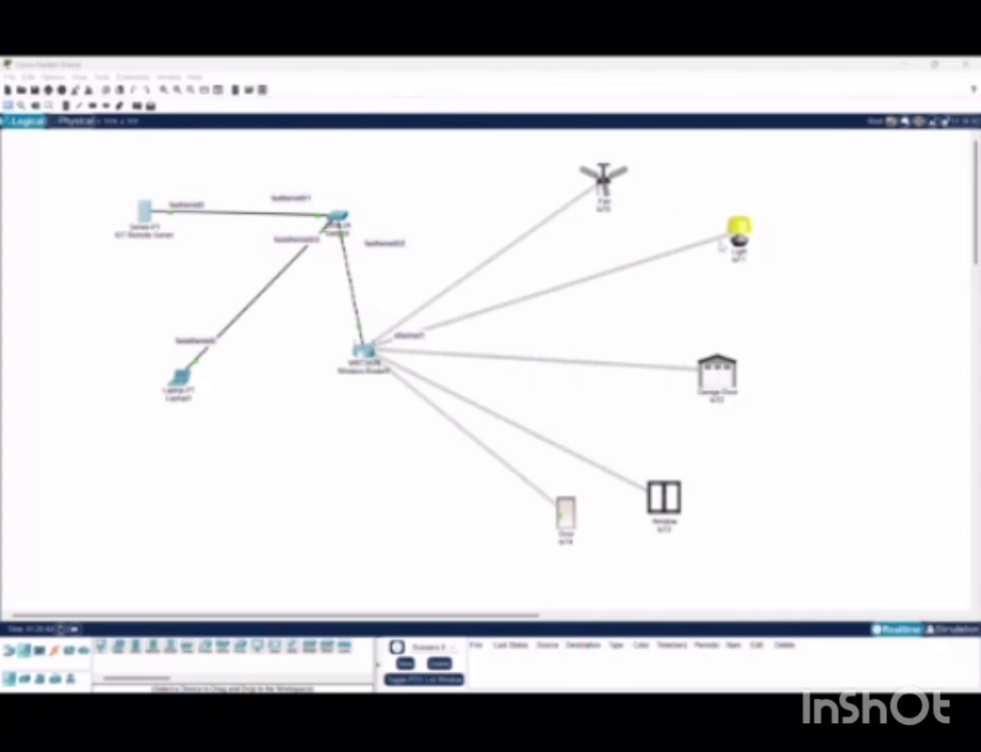
{"action": "left_click", "coordinate": [738, 234]}
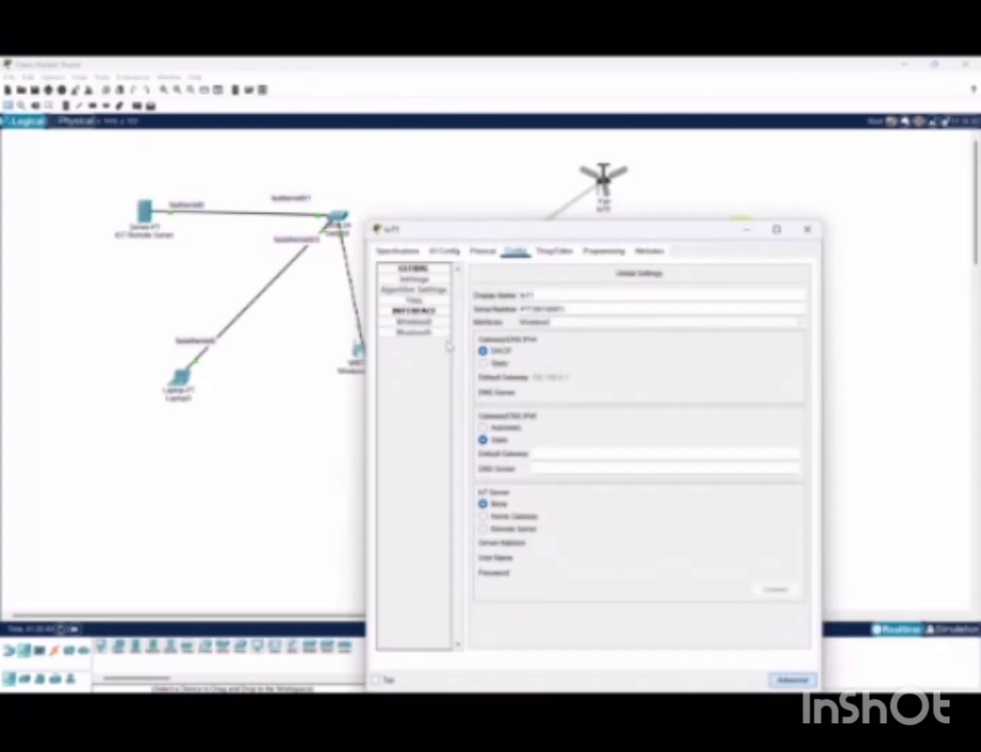
{"action": "left_click", "coordinate": [439, 323]}
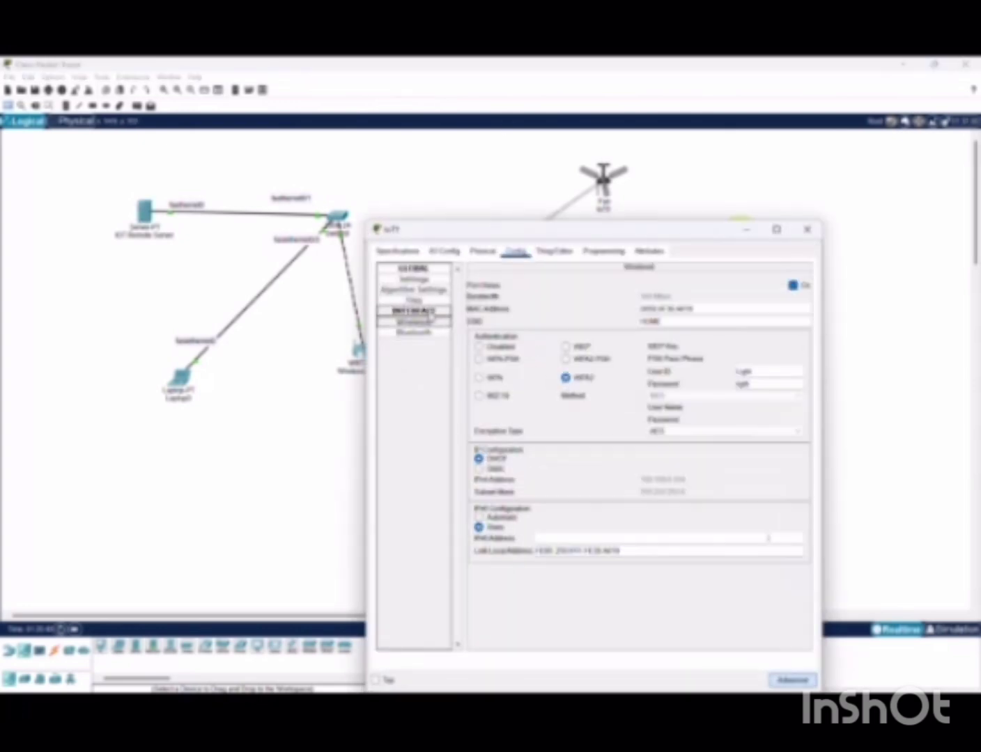
{"action": "left_click", "coordinate": [436, 324]}
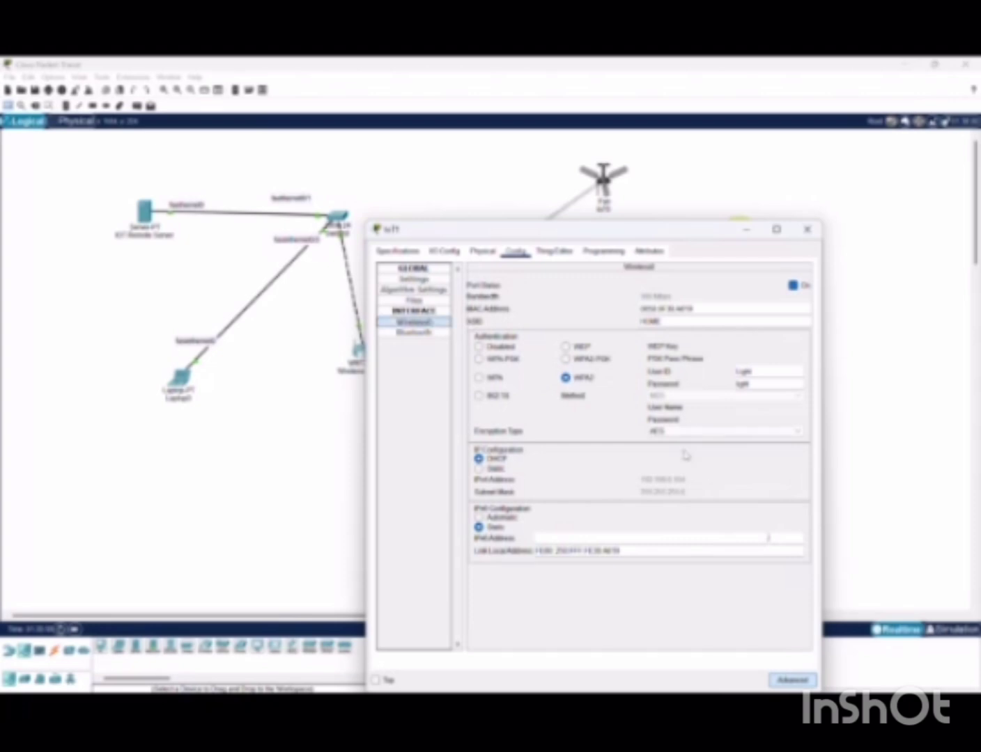
{"action": "left_click", "coordinate": [806, 227]}
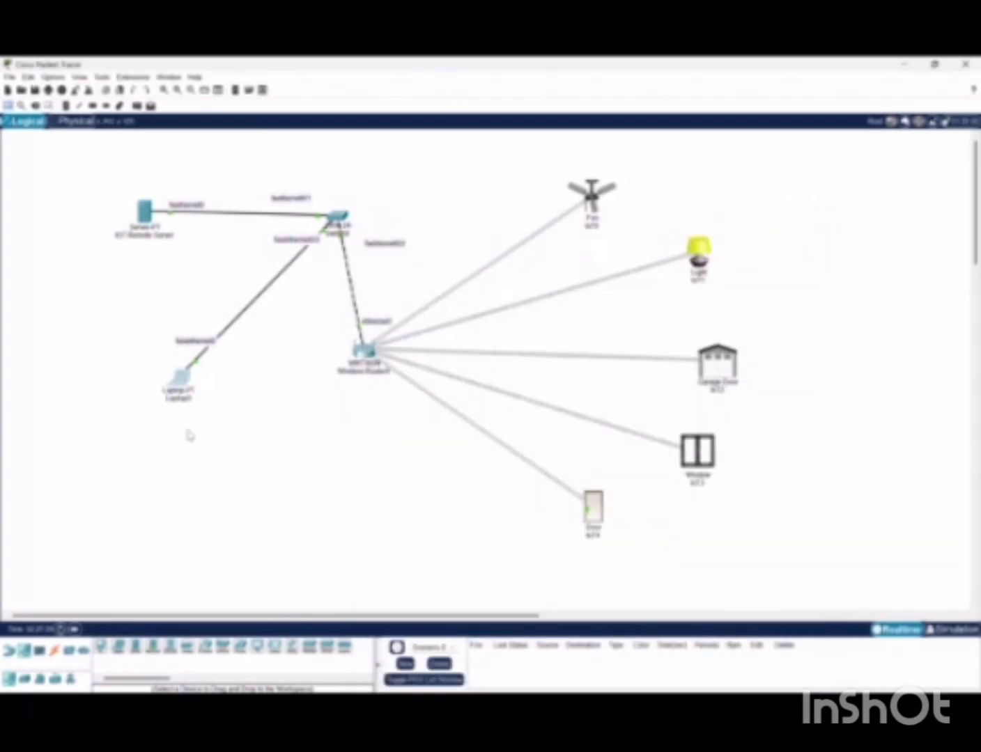
{"action": "left_click", "coordinate": [181, 380]}
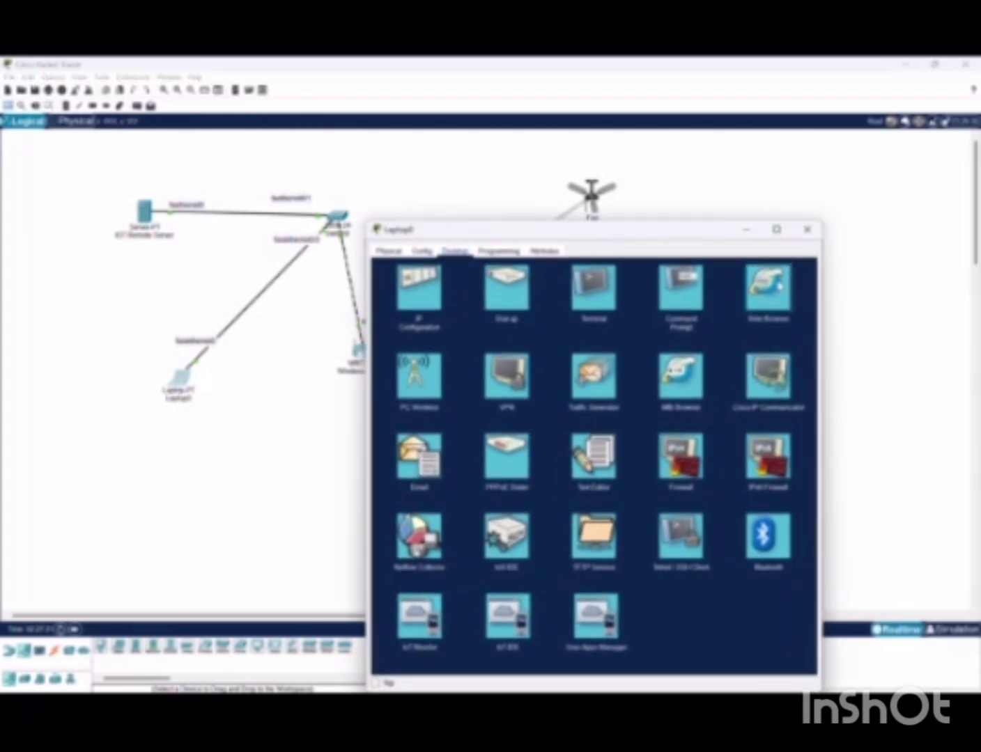
Browse Laptop0 to 192.168.0.10, then show the IoT Remote Server's IoT registration service
{"action": "left_click", "coordinate": [778, 284]}
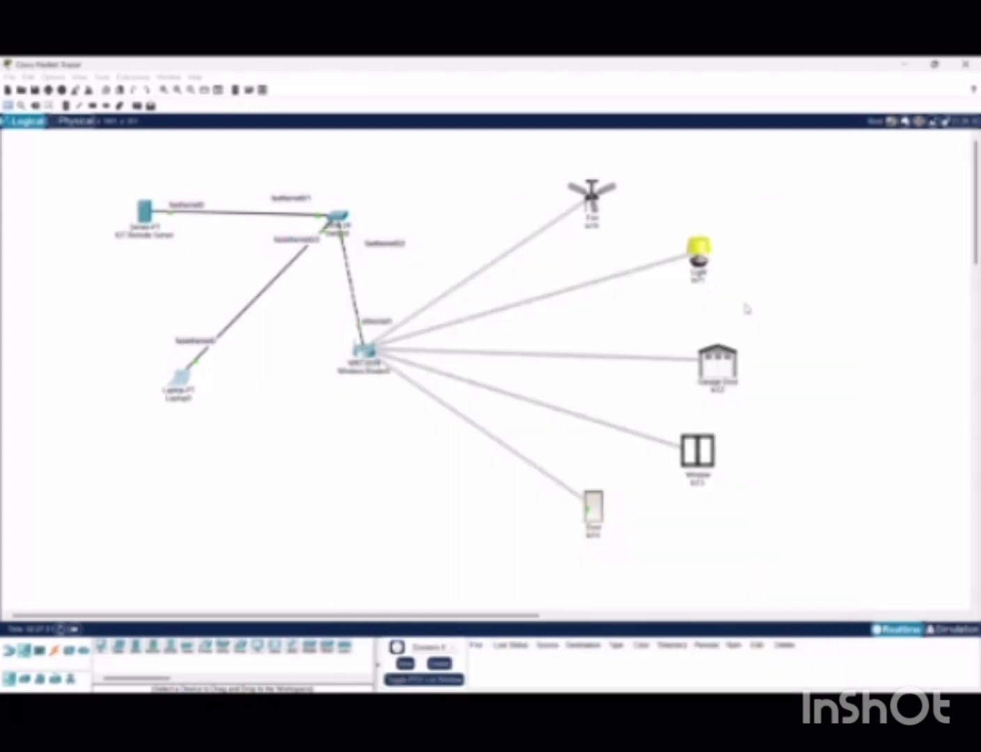
{"action": "left_click", "coordinate": [190, 379]}
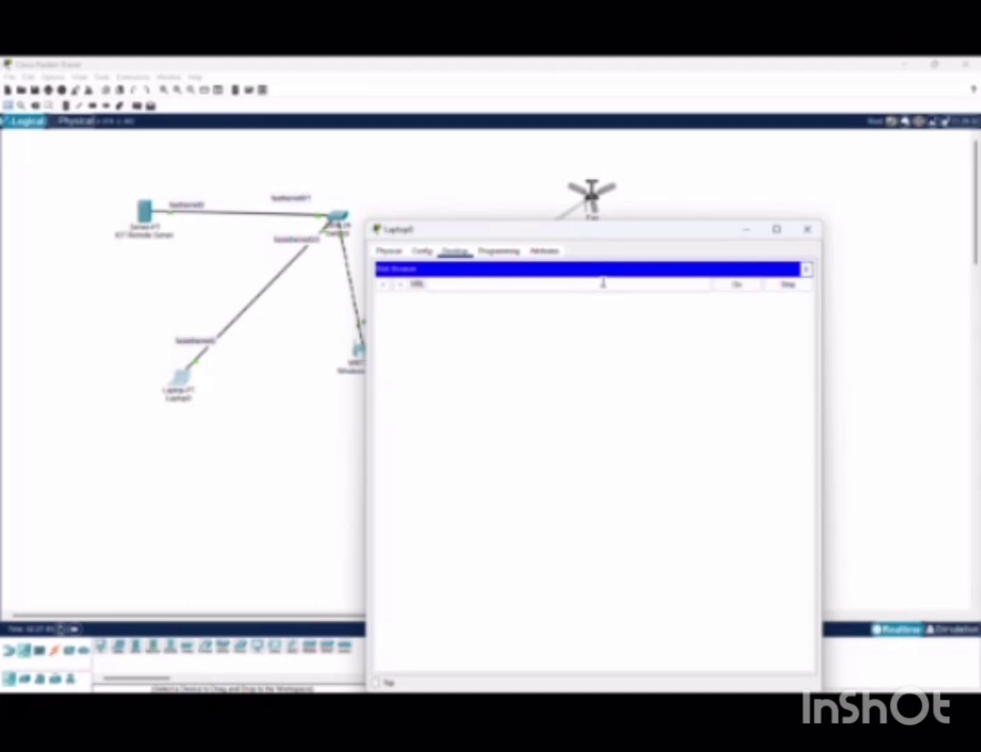
{"action": "type", "text": "10"}
{"action": "type", "text": "8"}
{"action": "type", "text": ".16"}
{"action": "type", "text": "8.8"}
{"action": "type", "text": ".10"}
{"action": "key", "text": "Return"}
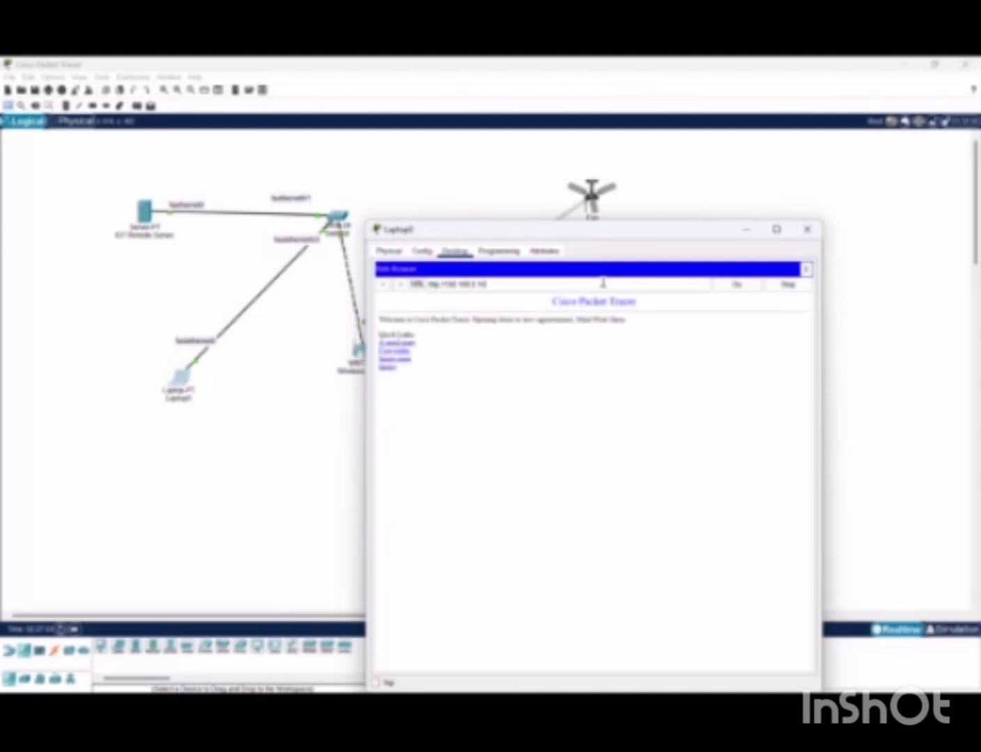
{"action": "left_click", "coordinate": [738, 287]}
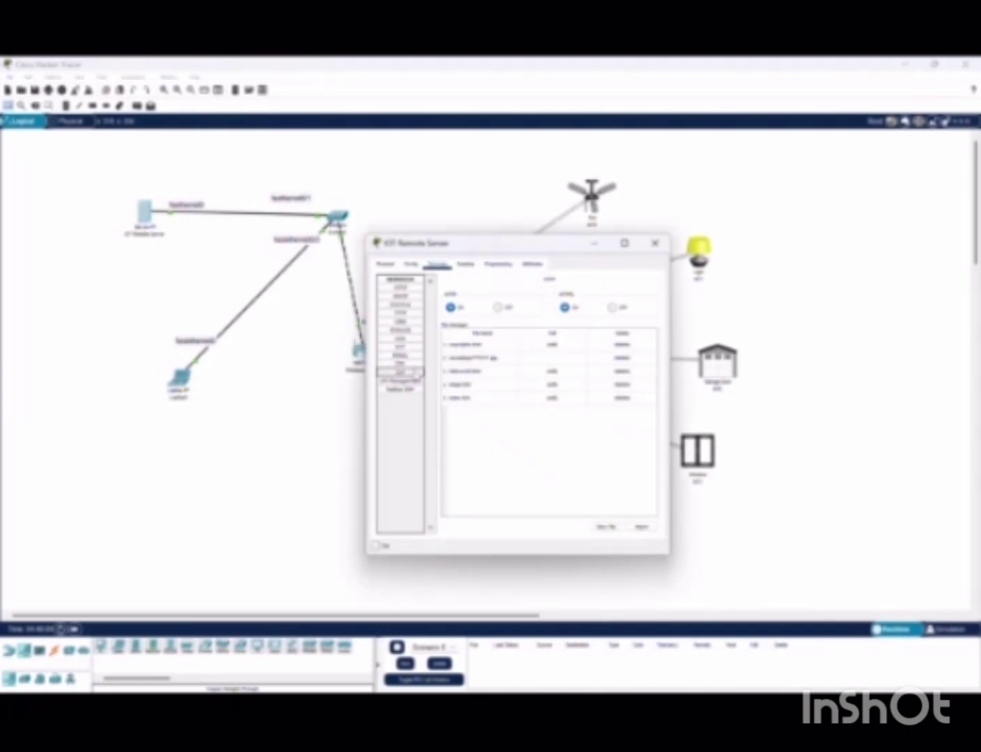
{"action": "left_click", "coordinate": [411, 373]}
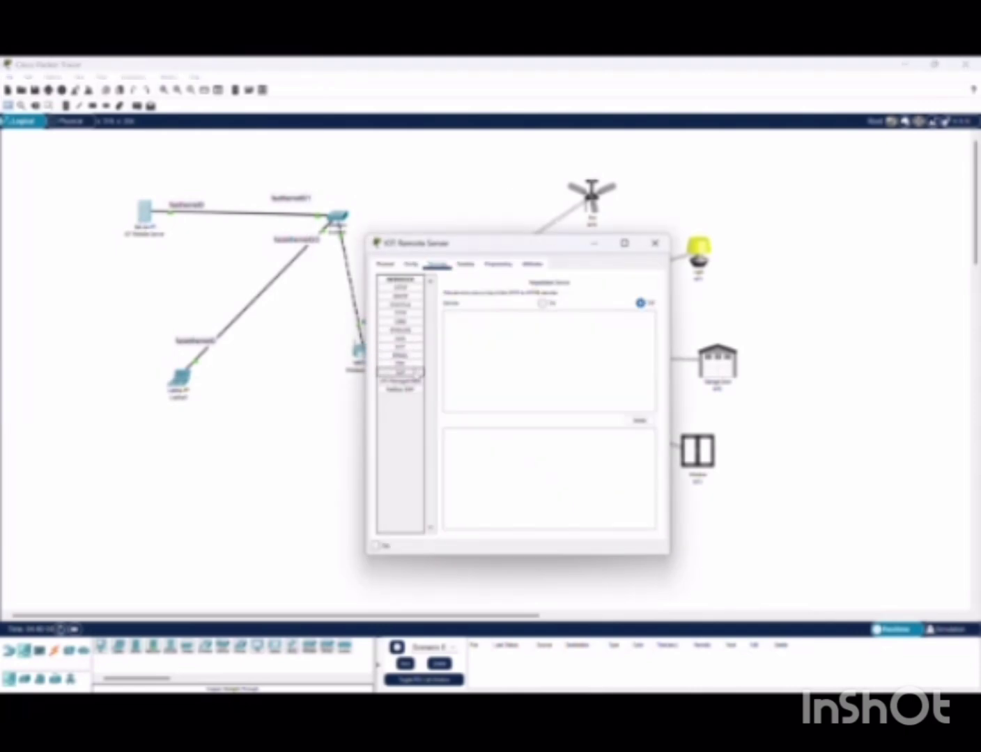
Turn the server's IoT service On and load its login page in Laptop0's web browser
{"action": "left_click", "coordinate": [542, 304]}
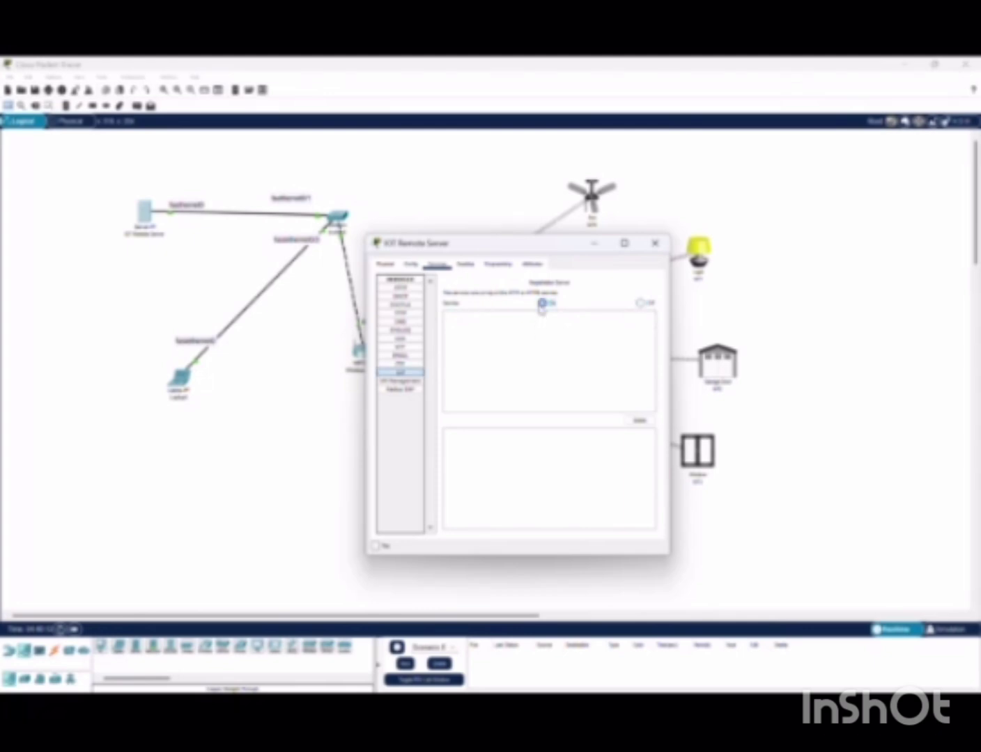
{"action": "left_click", "coordinate": [653, 243]}
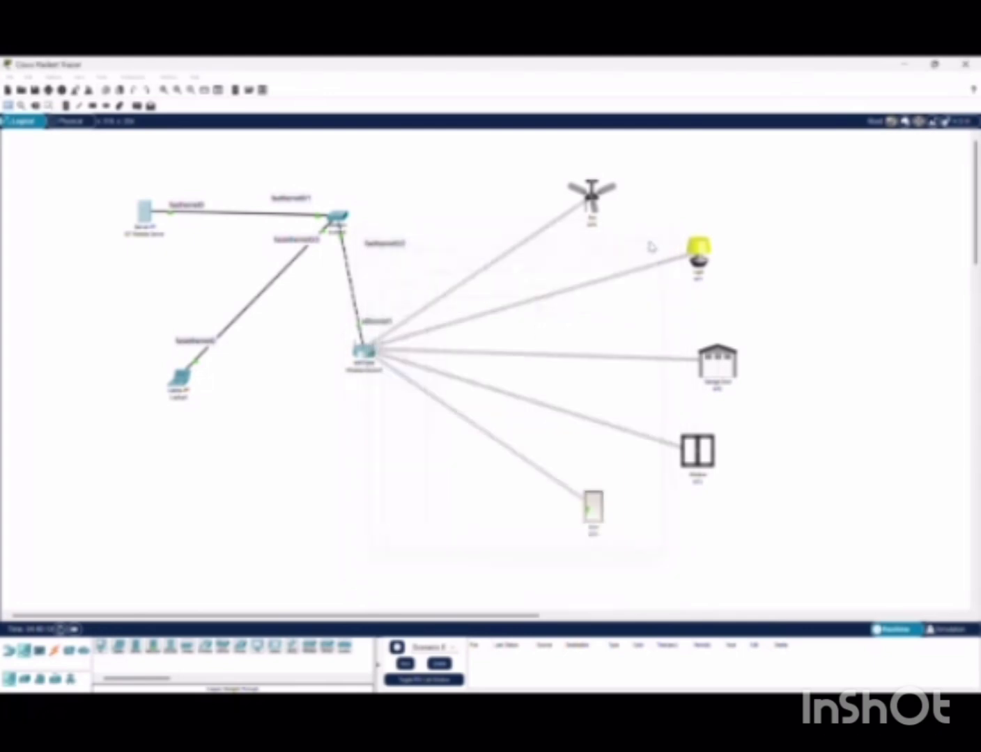
{"action": "left_click", "coordinate": [180, 380]}
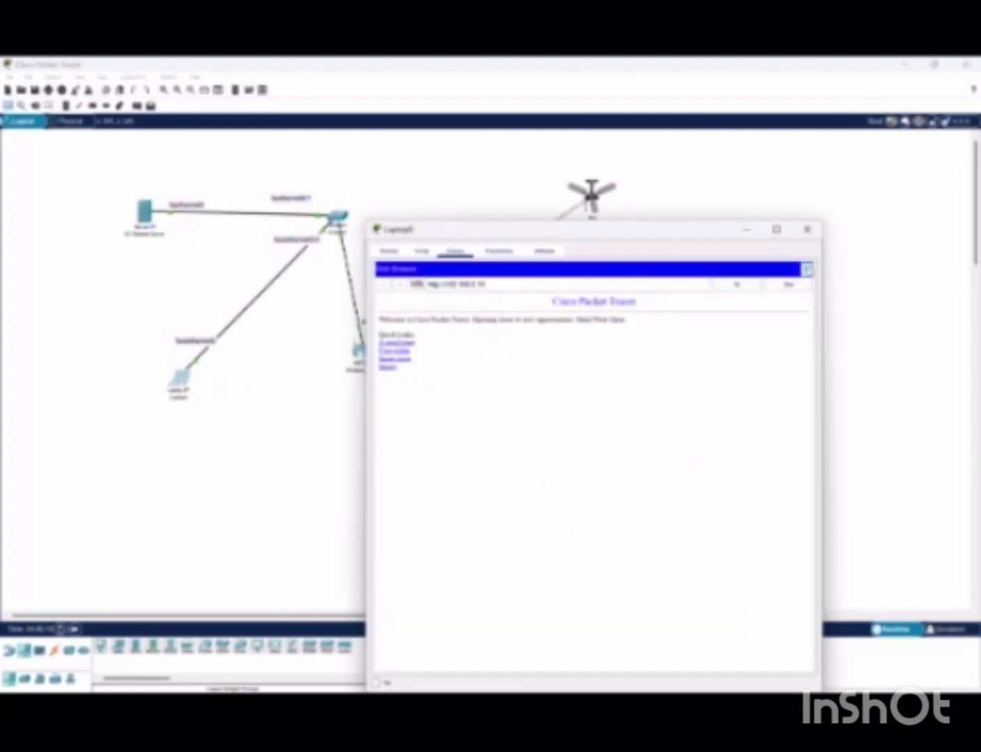
{"action": "left_click", "coordinate": [807, 269]}
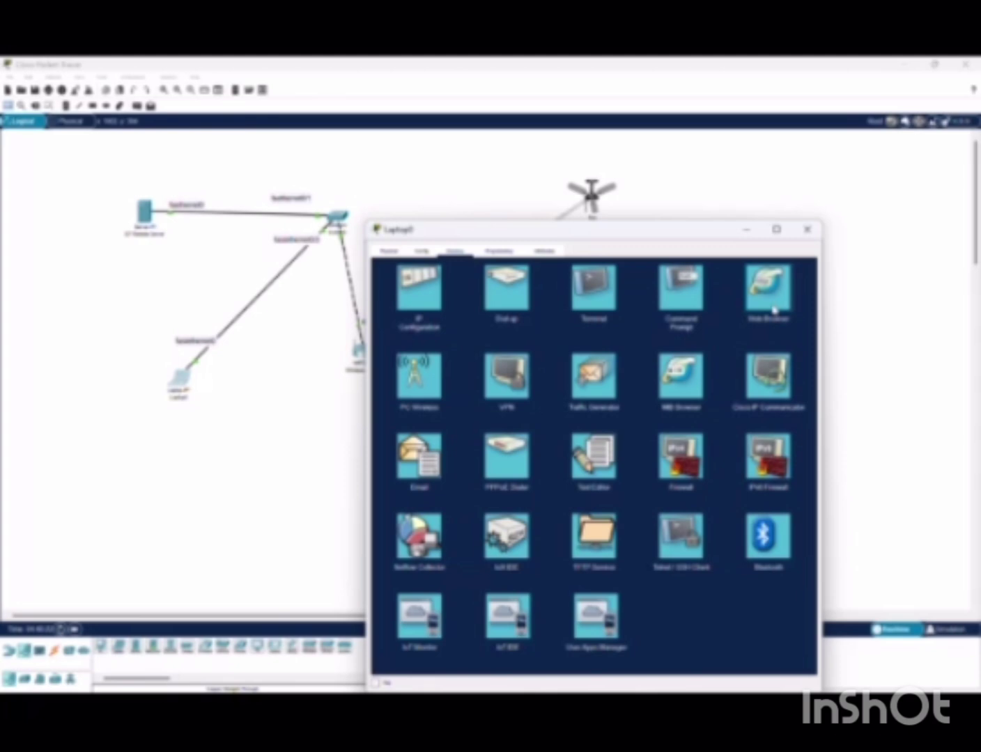
{"action": "left_click", "coordinate": [770, 300]}
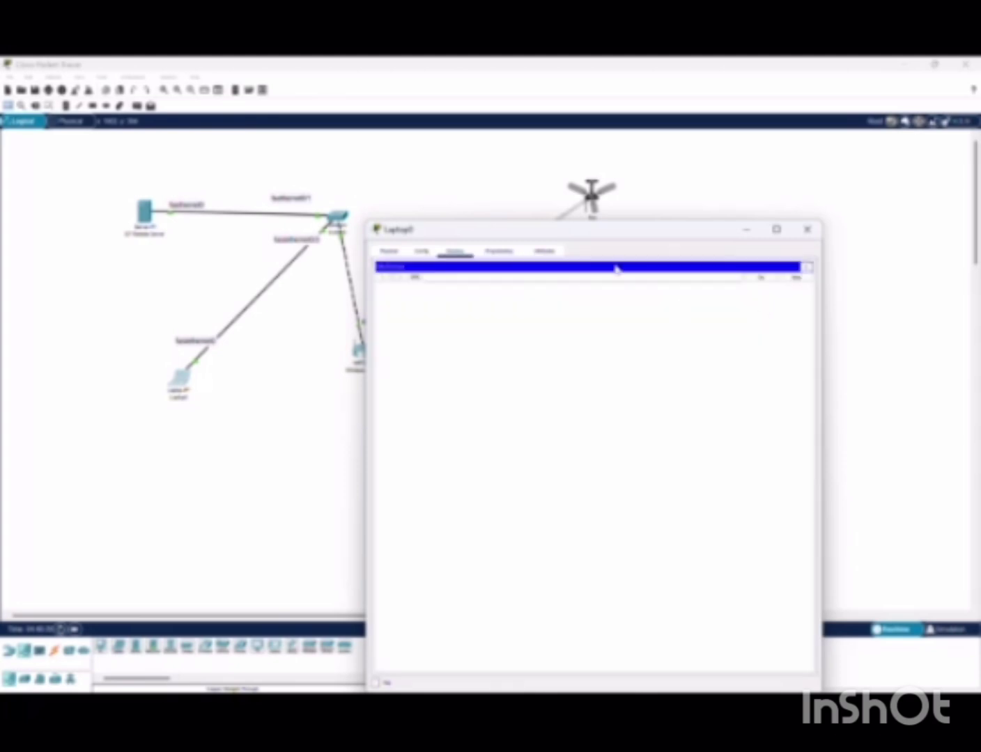
{"action": "type", "text": "192.168.0."}
{"action": "key", "text": "Return"}
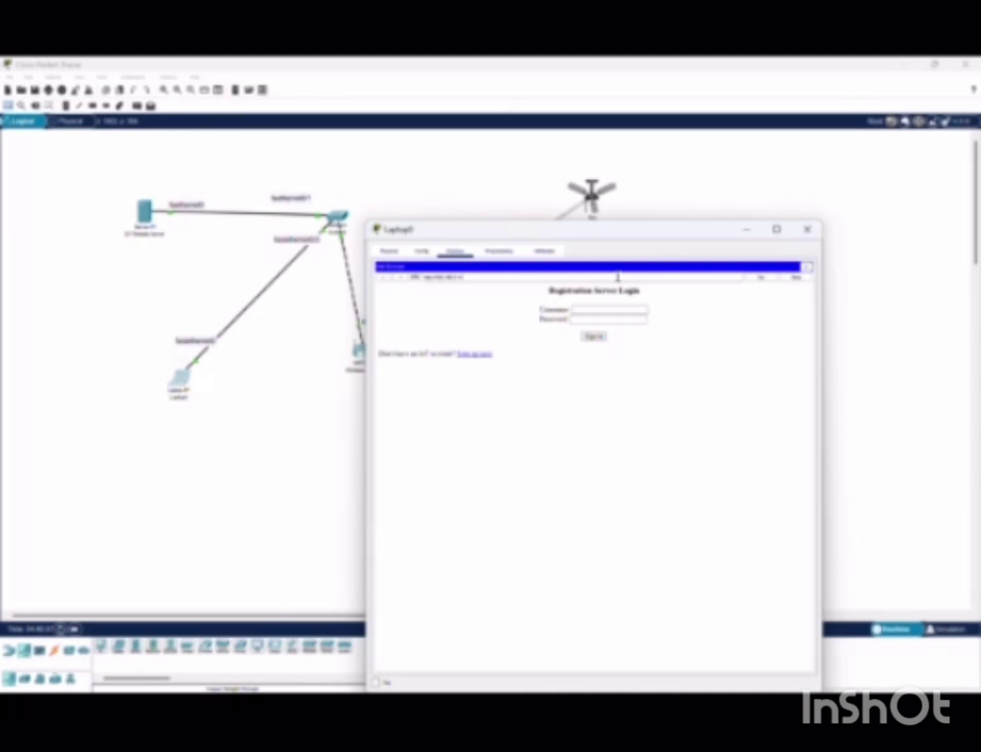
{"action": "left_click", "coordinate": [416, 83]}
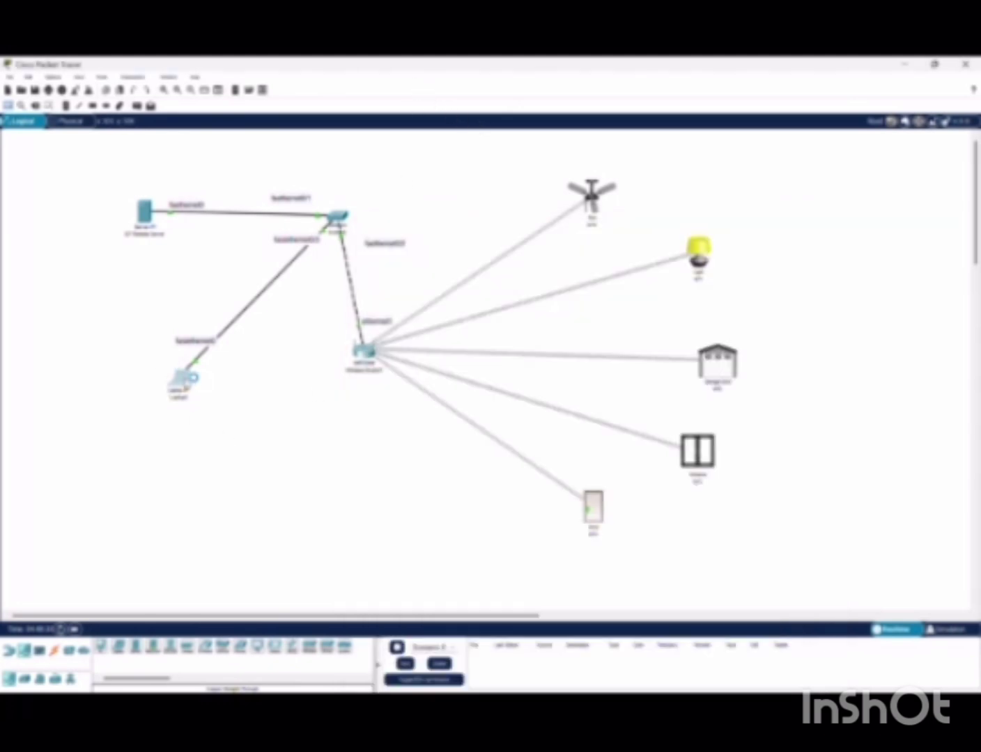
Load 192.168.1.1 in Laptop0's browser and go to the Sign up now page
{"action": "left_click", "coordinate": [181, 379]}
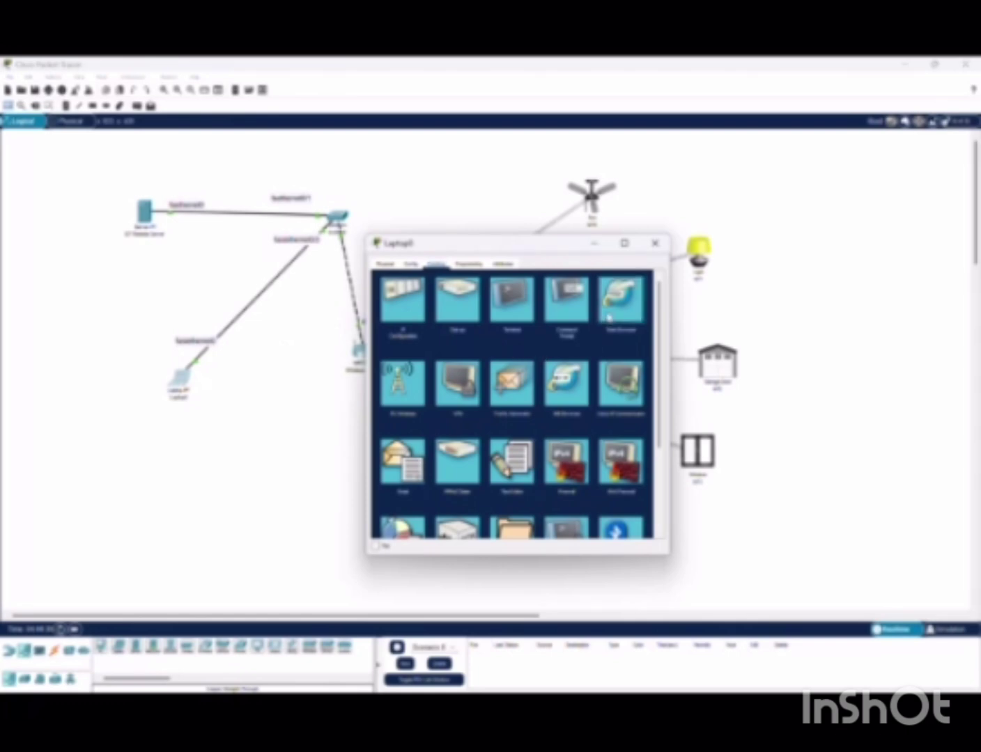
{"action": "left_click", "coordinate": [608, 318]}
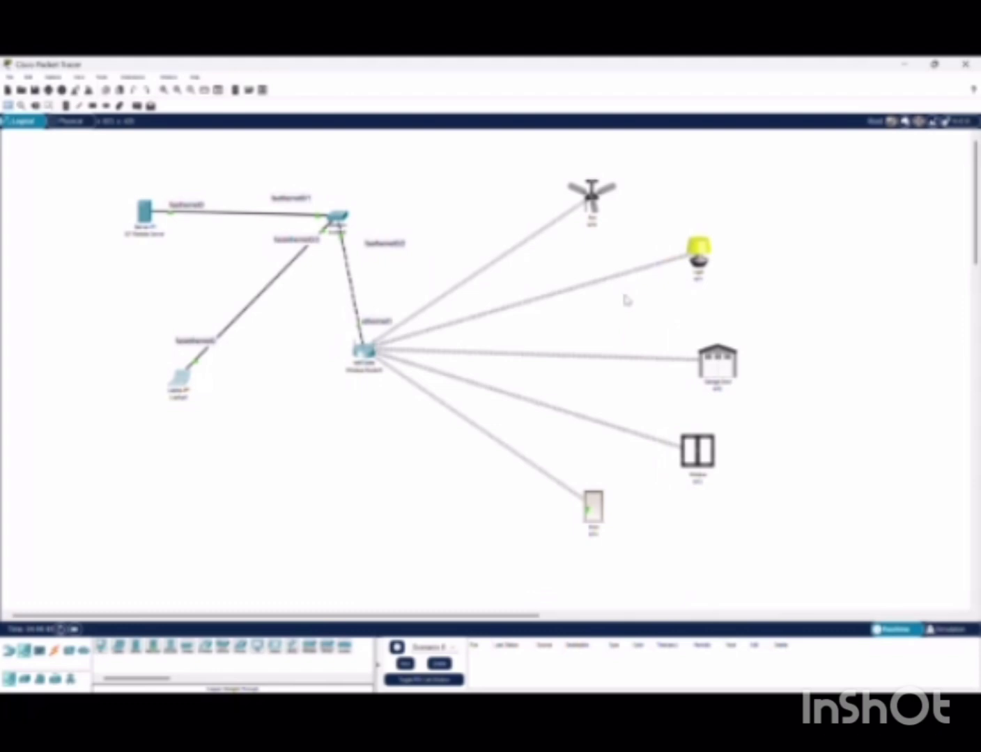
{"action": "left_click", "coordinate": [181, 380]}
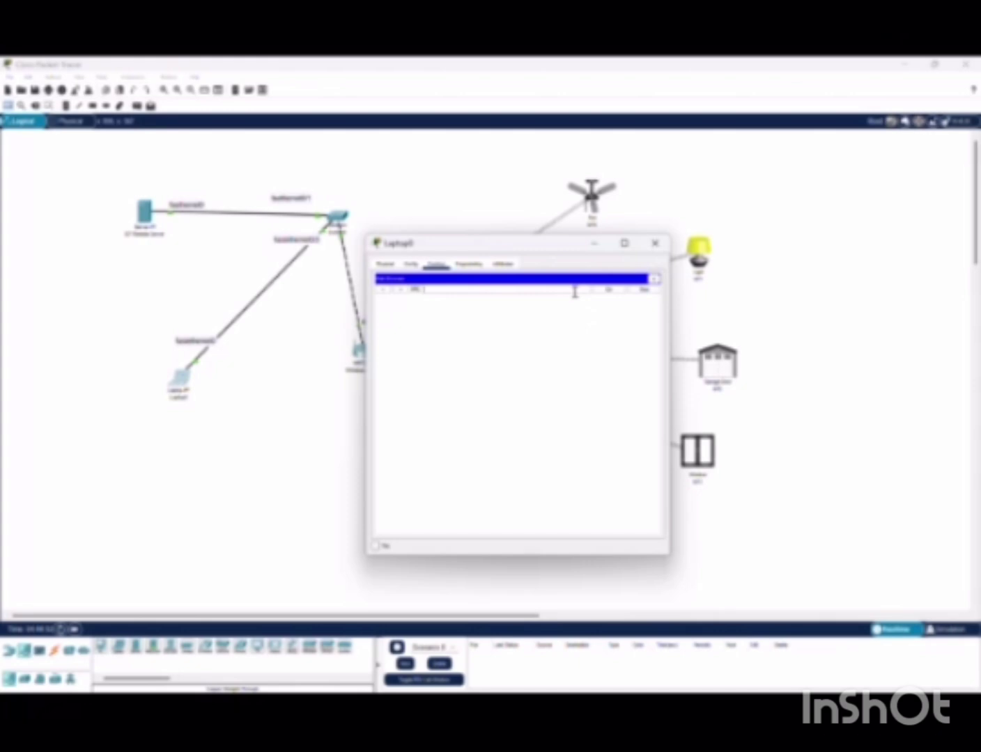
{"action": "type", "text": "192.168.1"}
{"action": "key", "text": "Return"}
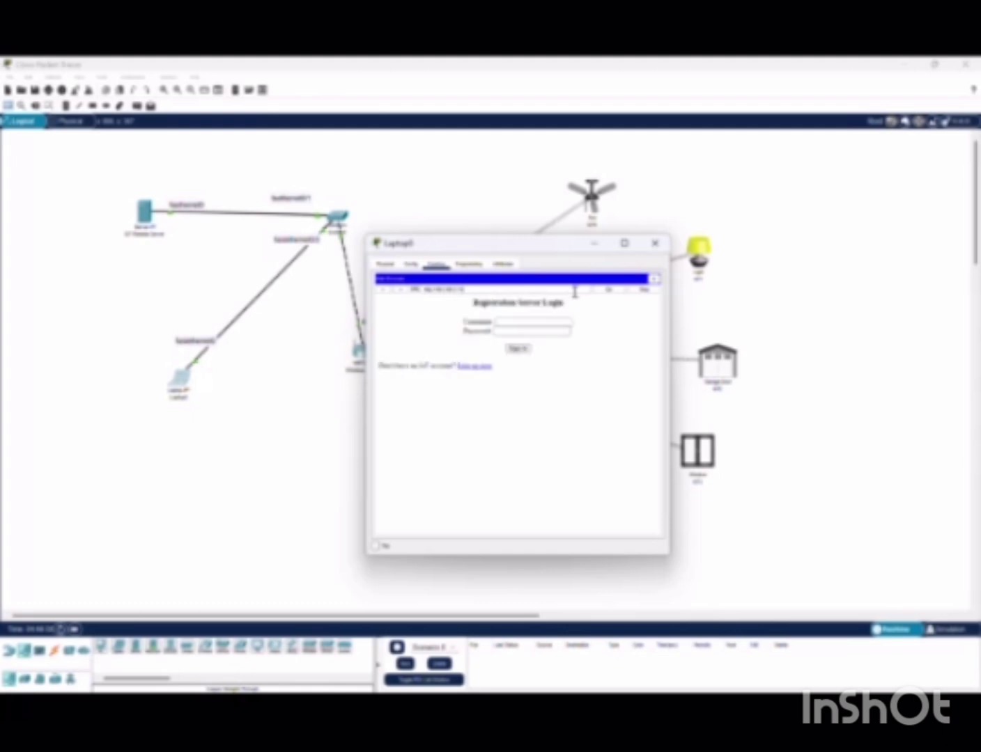
{"action": "left_click", "coordinate": [479, 368]}
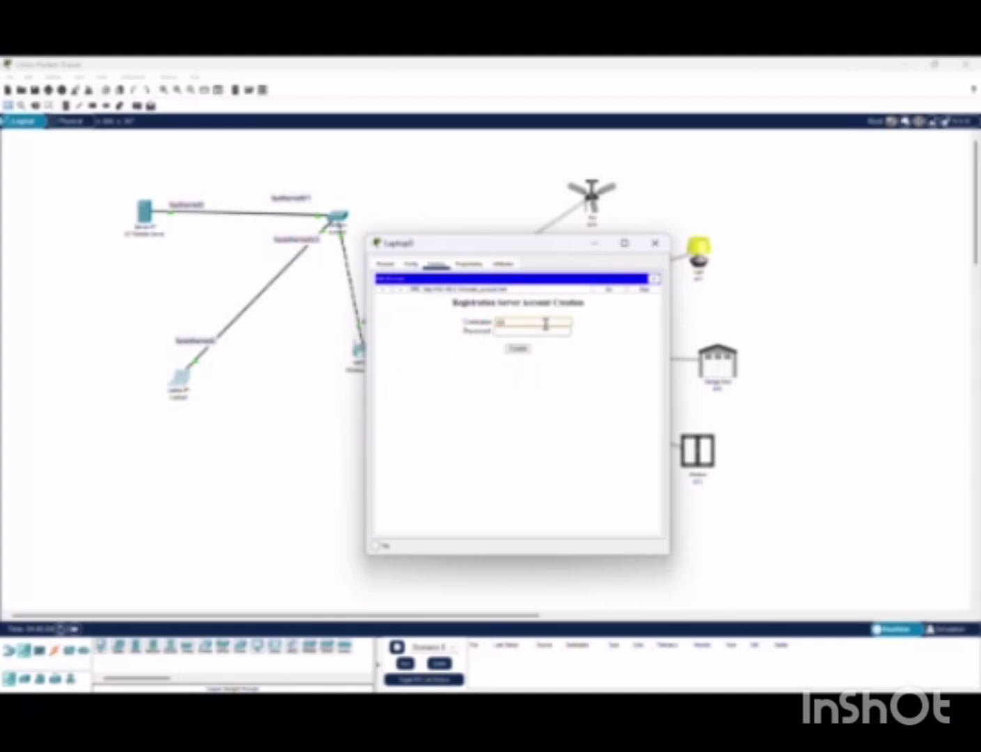
Create the new account with a username and password, reaching the IoT Server Devices page
{"action": "left_click", "coordinate": [546, 324]}
{"action": "type", "text": "adminha"}
{"action": "left_click", "coordinate": [546, 333]}
{"action": "key", "text": "Return"}
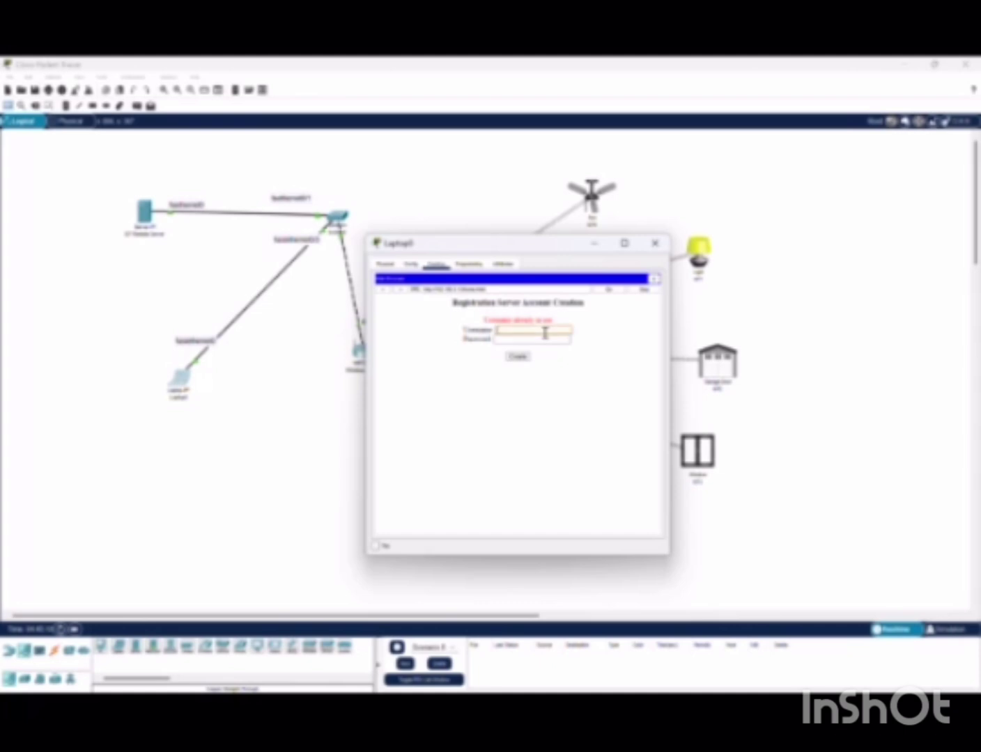
{"action": "type", "text": "123admin1"}
{"action": "left_click", "coordinate": [545, 339]}
{"action": "type", "text": "12"}
{"action": "key", "text": "Return"}
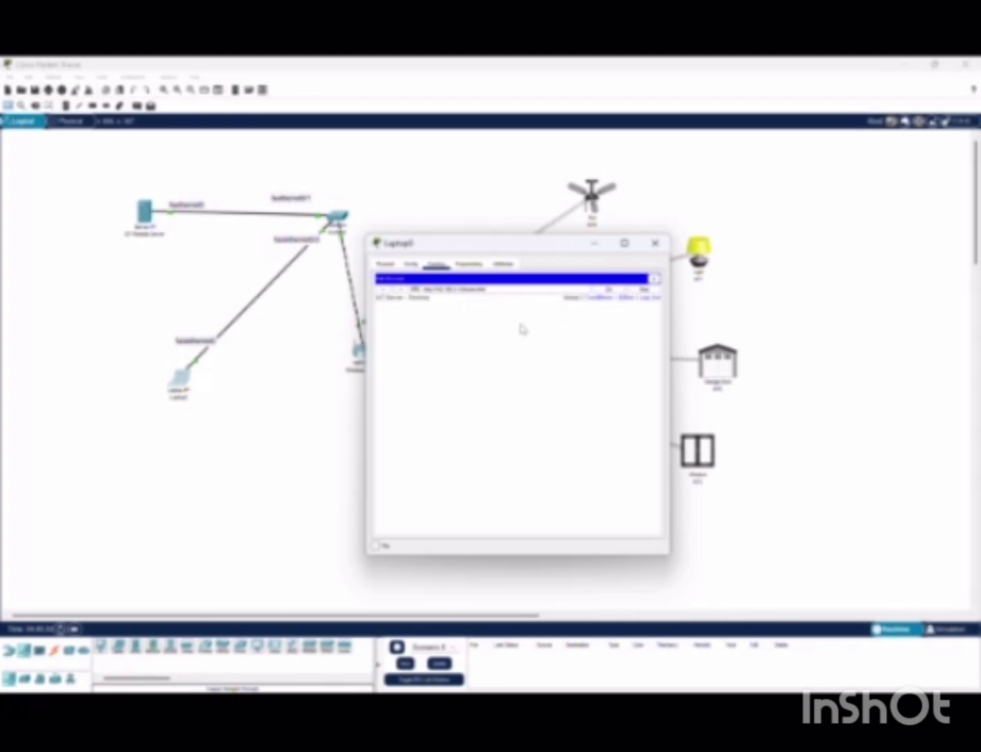
{"action": "left_click", "coordinate": [414, 81]}
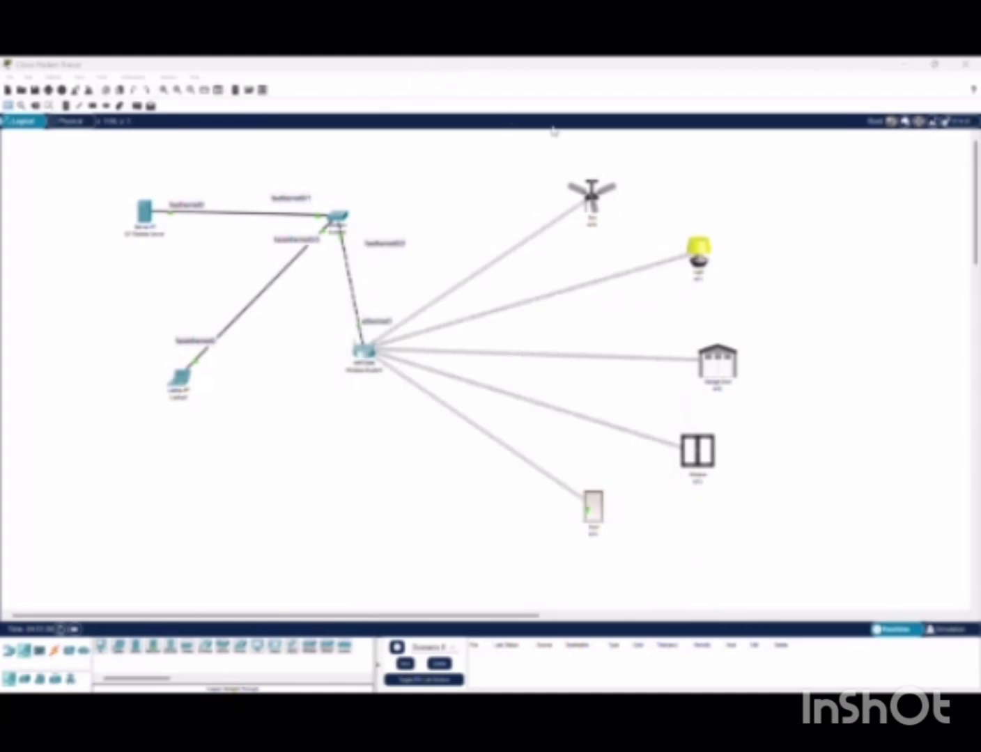
Set the fan's IoT Server to Remote Server at 10.10.0.2 with a user name and password
{"action": "left_click", "coordinate": [591, 202]}
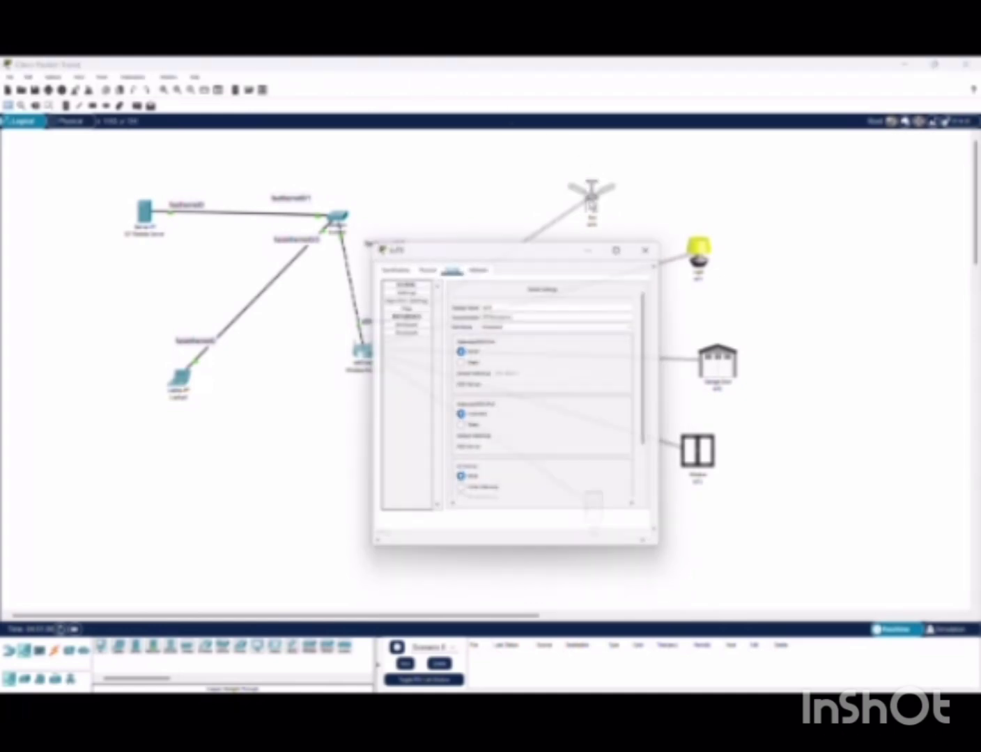
{"action": "left_click", "coordinate": [421, 322]}
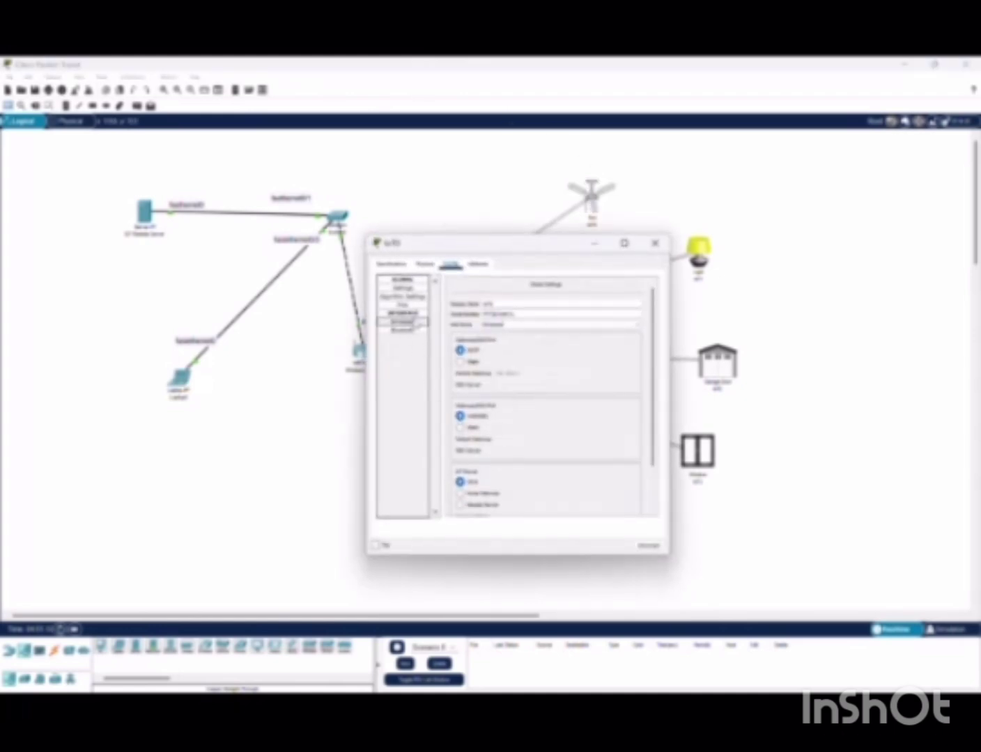
{"action": "scroll", "coordinate": [509, 466], "scroll_direction": "down", "scroll_amount": 2}
{"action": "left_click", "coordinate": [461, 453]}
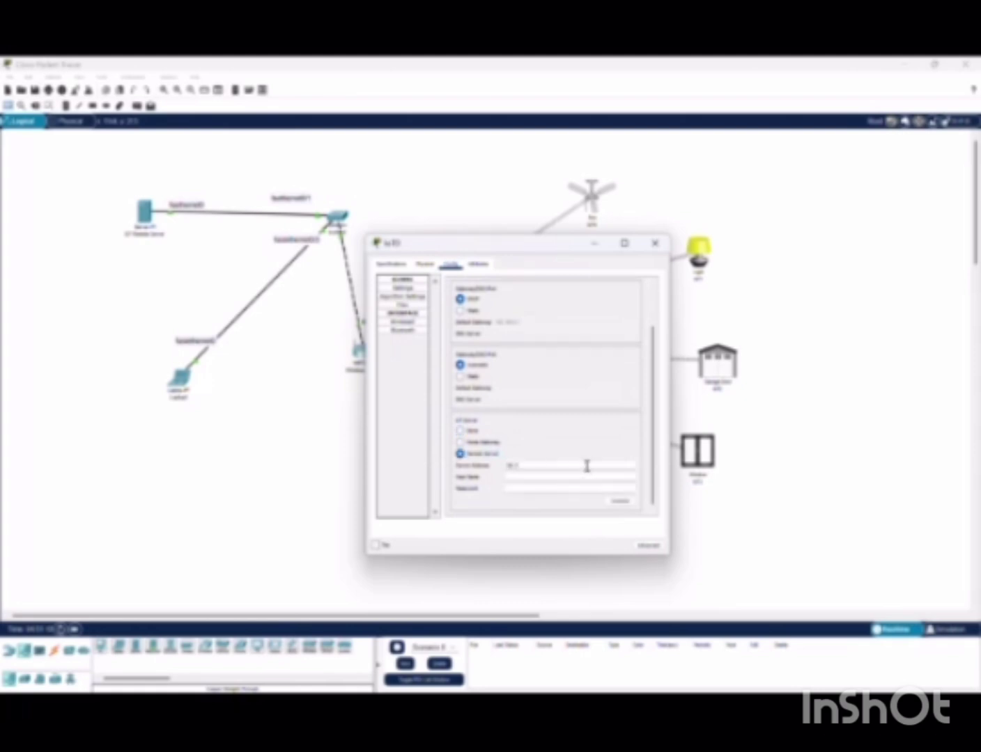
{"action": "left_click", "coordinate": [585, 466]}
{"action": "type", "text": "10.10.0.2"}
{"action": "left_click", "coordinate": [585, 478]}
{"action": "key", "text": "BackSpace"}
{"action": "key", "text": "BackSpace"}
{"action": "type", "text": "efault"}
{"action": "left_click", "coordinate": [579, 489]}
{"action": "type", "text": "12345"}
Set the IoT1 light to Remote Server, enter the server address and user name, and connect
{"action": "left_click", "coordinate": [655, 242]}
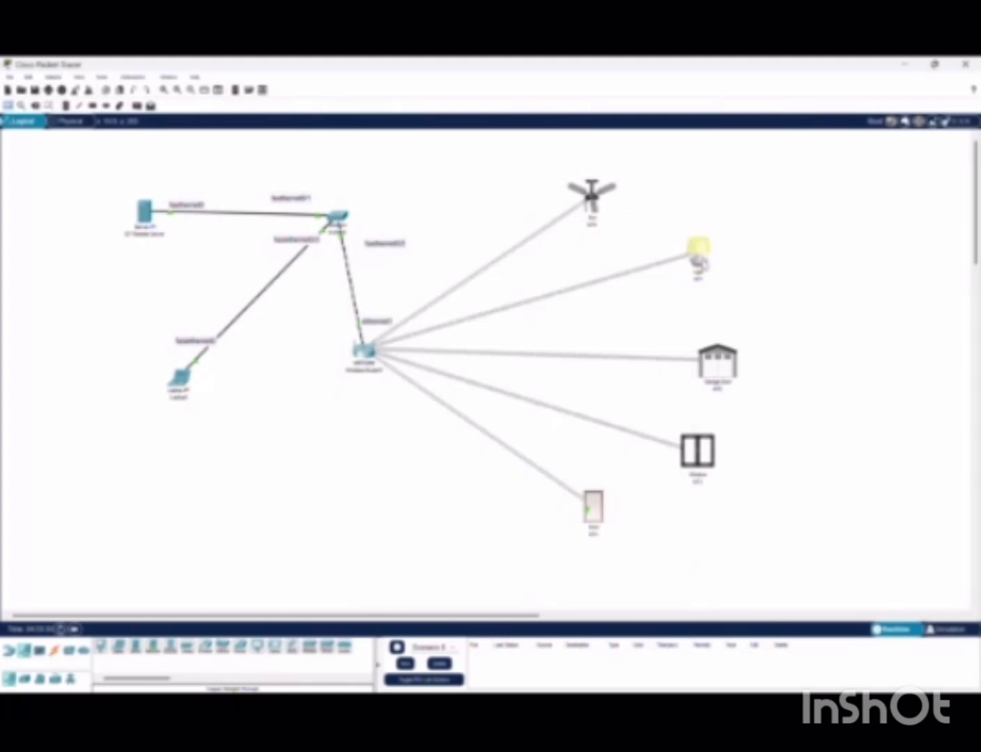
{"action": "left_click", "coordinate": [708, 260]}
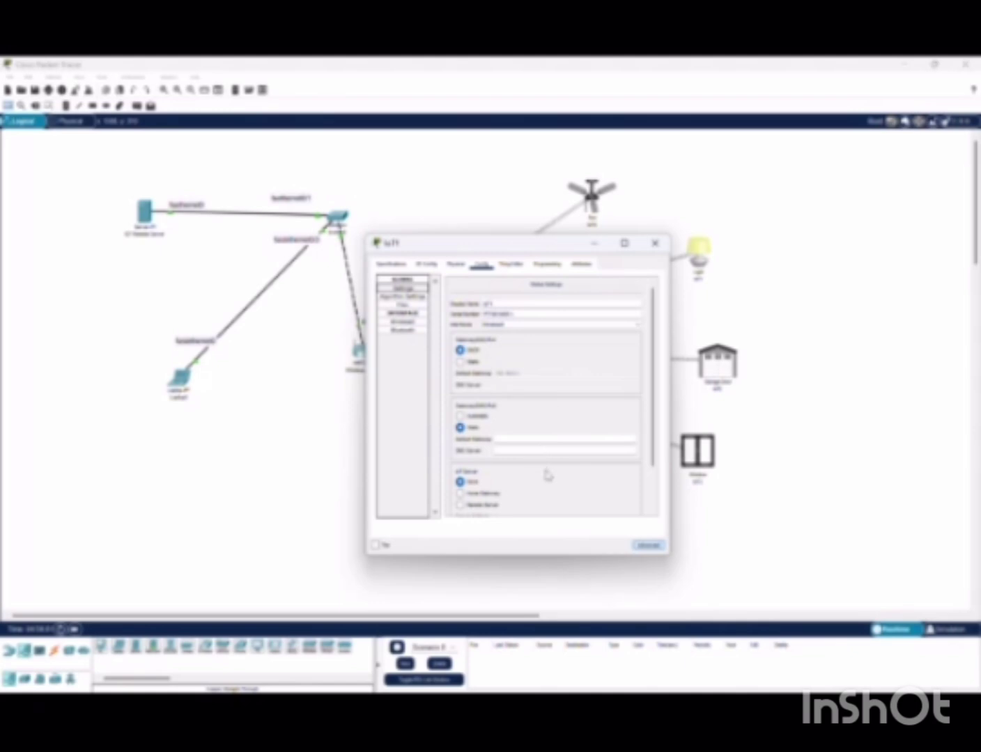
{"action": "scroll", "coordinate": [548, 475], "scroll_direction": "down", "scroll_amount": 2}
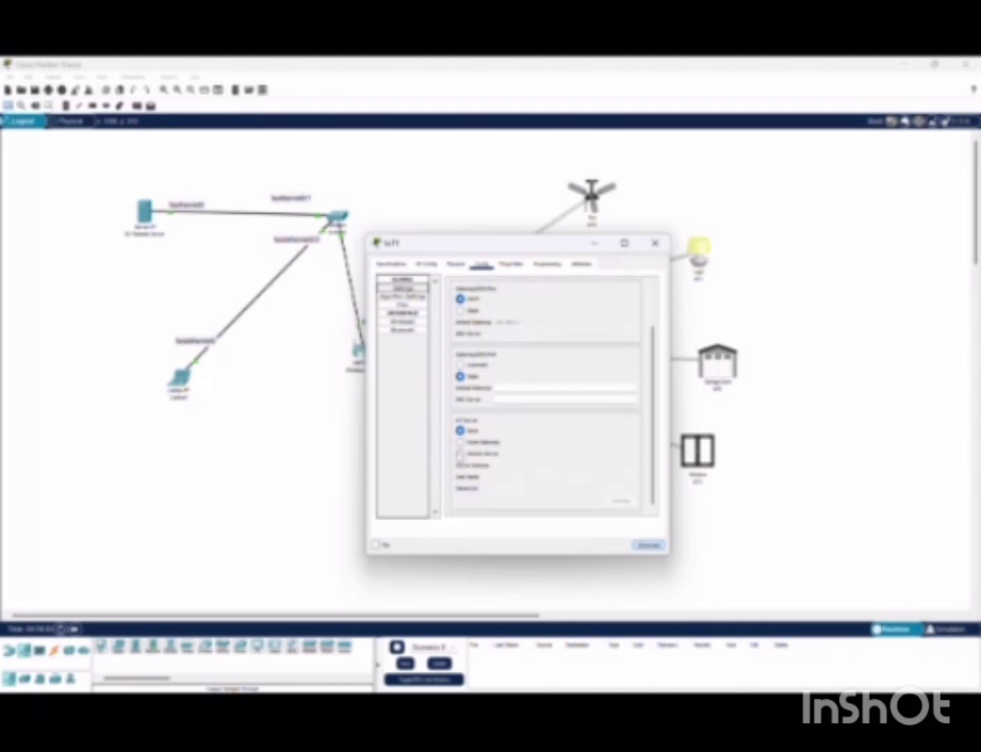
{"action": "left_click", "coordinate": [461, 454]}
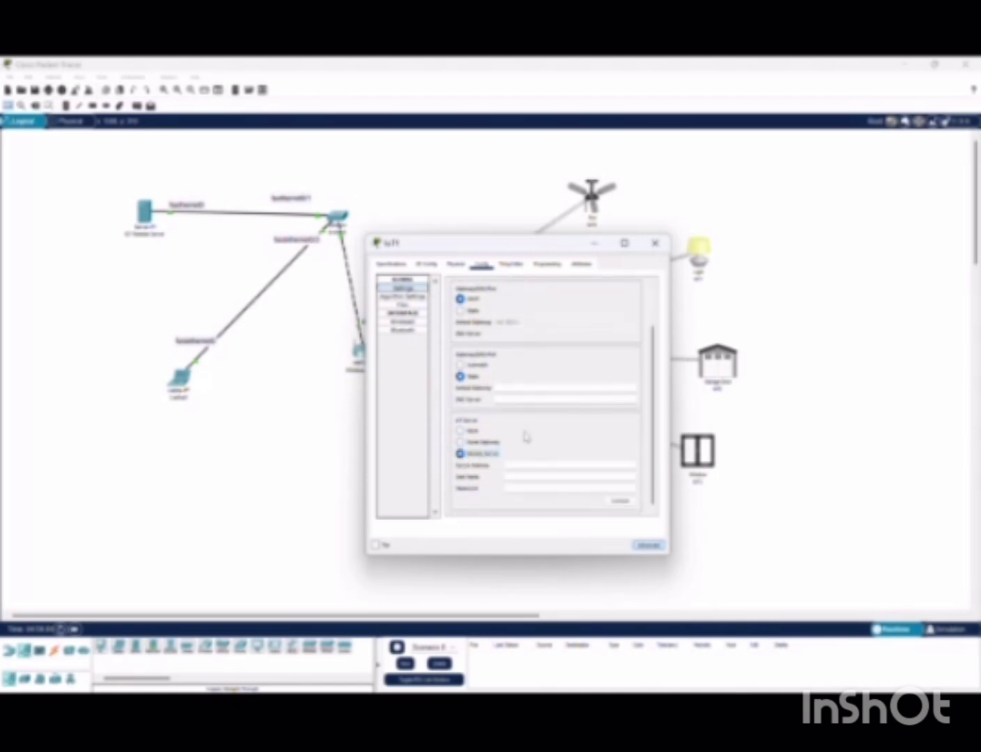
{"action": "left_click", "coordinate": [567, 468]}
{"action": "type", "text": "1"}
{"action": "left_click", "coordinate": [567, 476]}
{"action": "type", "text": "adminad"}
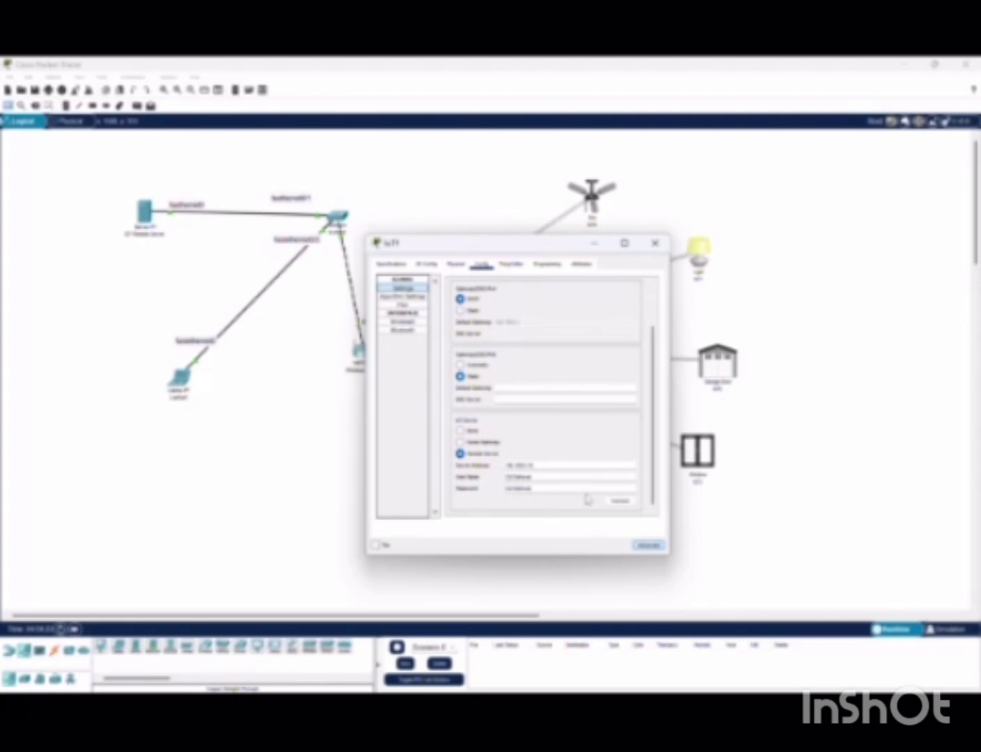
{"action": "left_click", "coordinate": [612, 502]}
Check the IoT Remote Server's IoT service status, then reopen the IoT1 light's configuration
{"action": "left_click", "coordinate": [656, 245]}
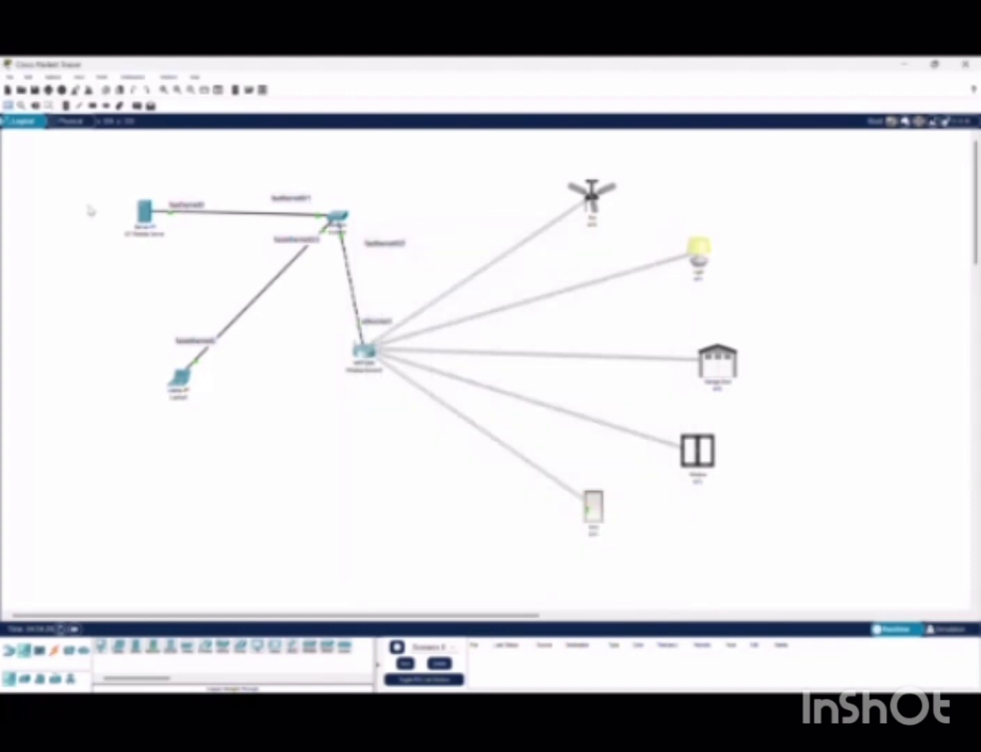
{"action": "left_click", "coordinate": [145, 212]}
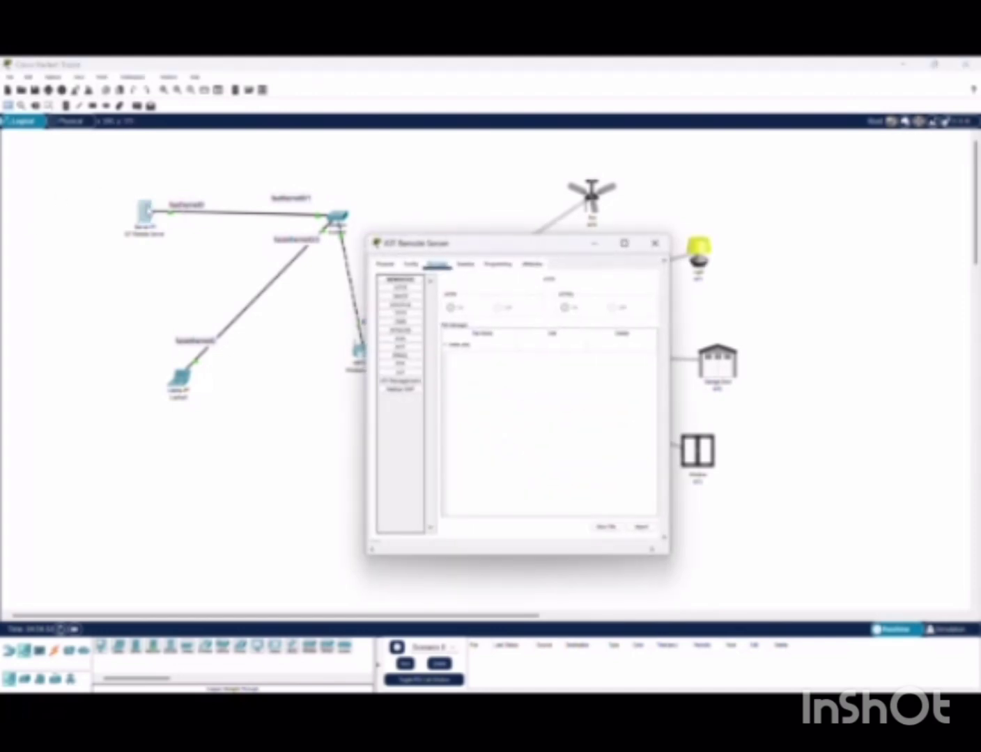
{"action": "left_click", "coordinate": [399, 381]}
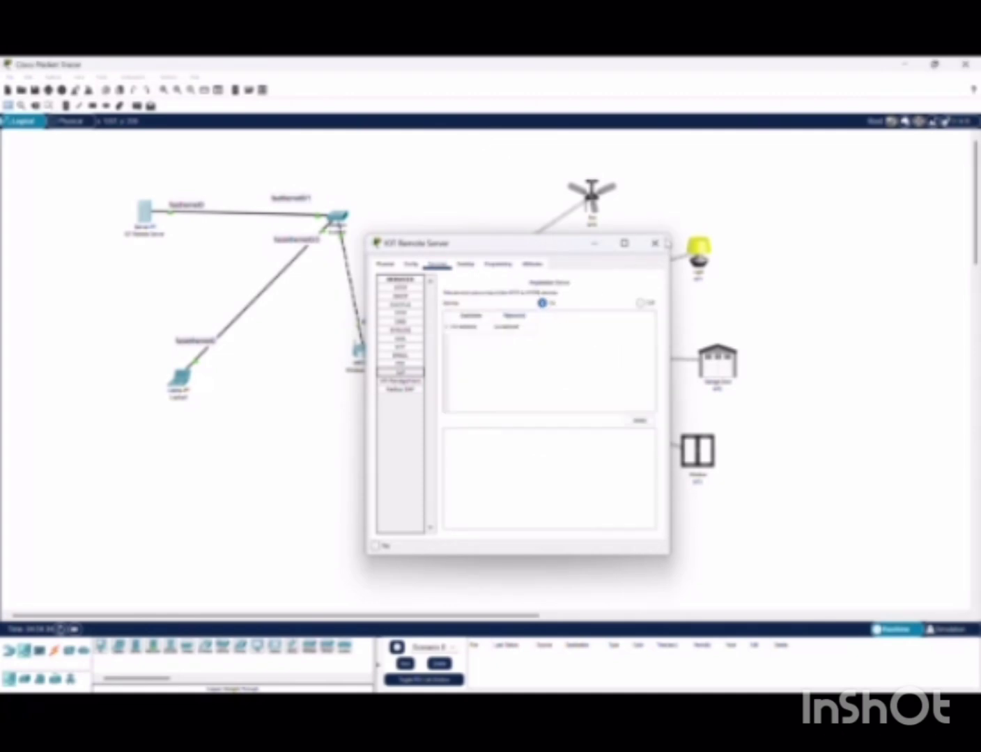
{"action": "left_click", "coordinate": [656, 243]}
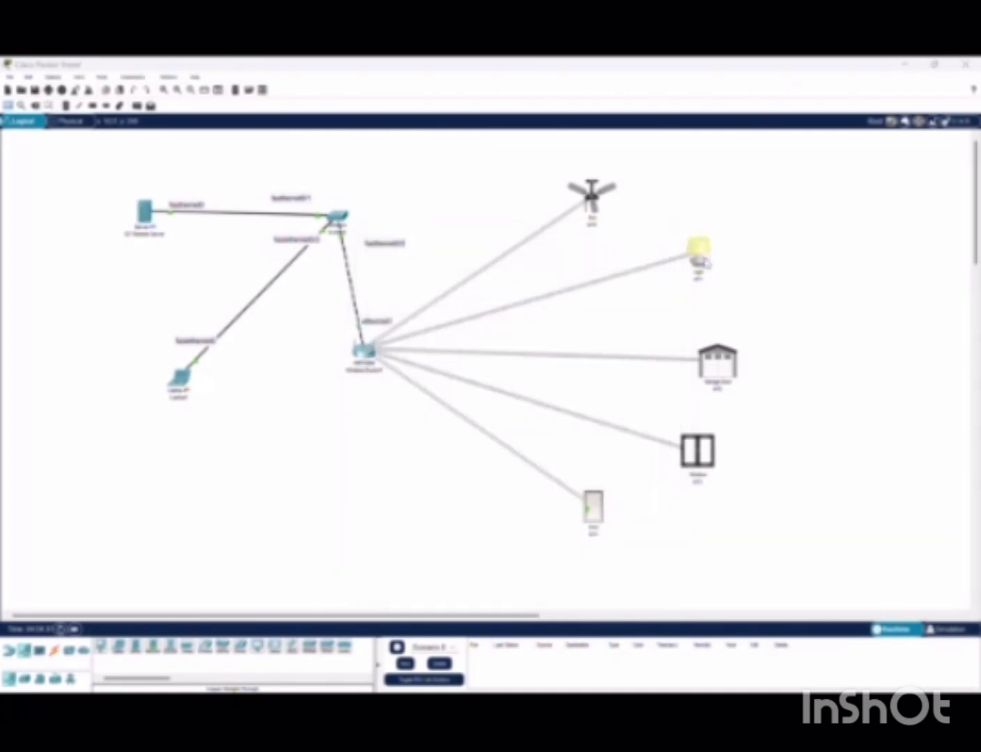
{"action": "left_click", "coordinate": [705, 257]}
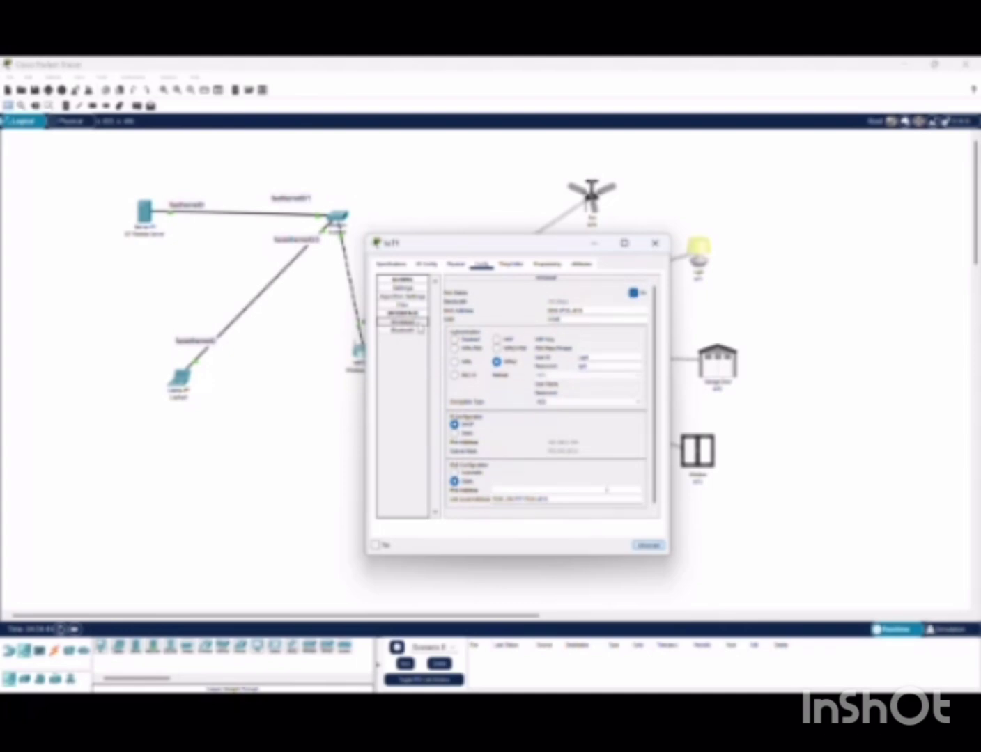
Complete the light's remote server login with its password, connect it, and close the window
{"action": "left_click", "coordinate": [403, 287]}
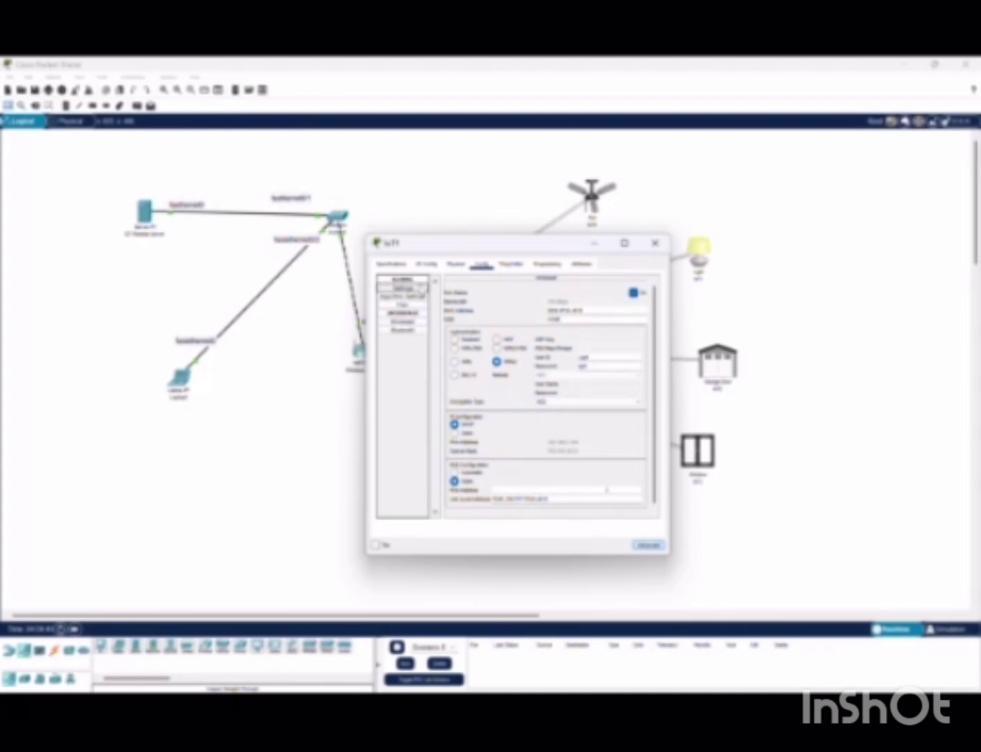
{"action": "scroll", "coordinate": [567, 464], "scroll_direction": "down", "scroll_amount": 3}
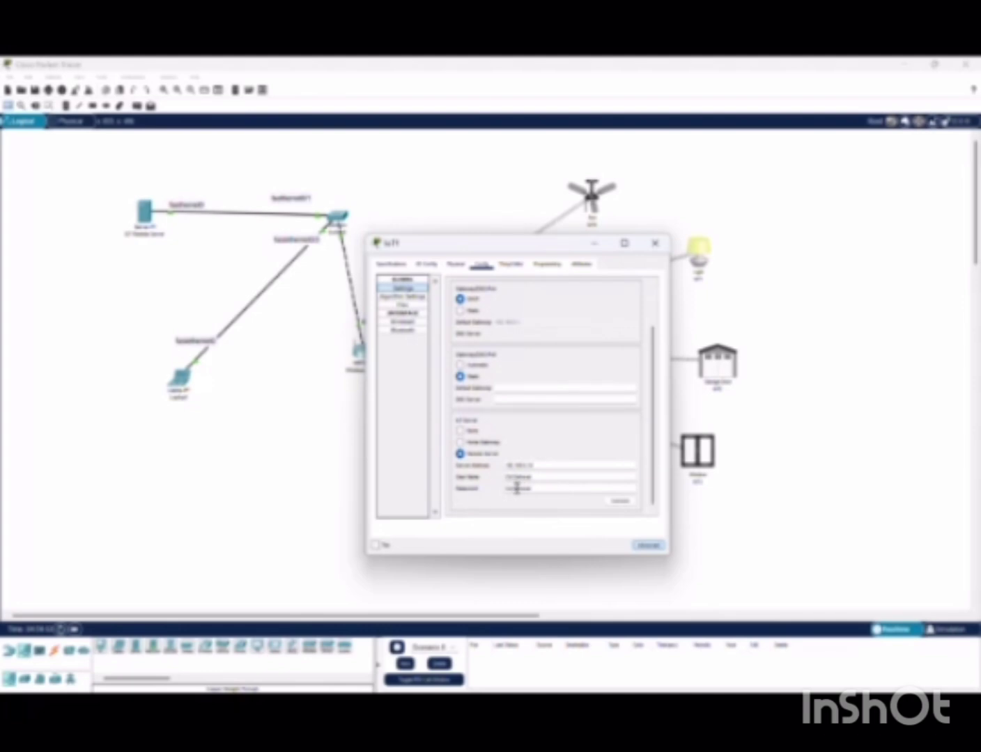
{"action": "left_click", "coordinate": [616, 503]}
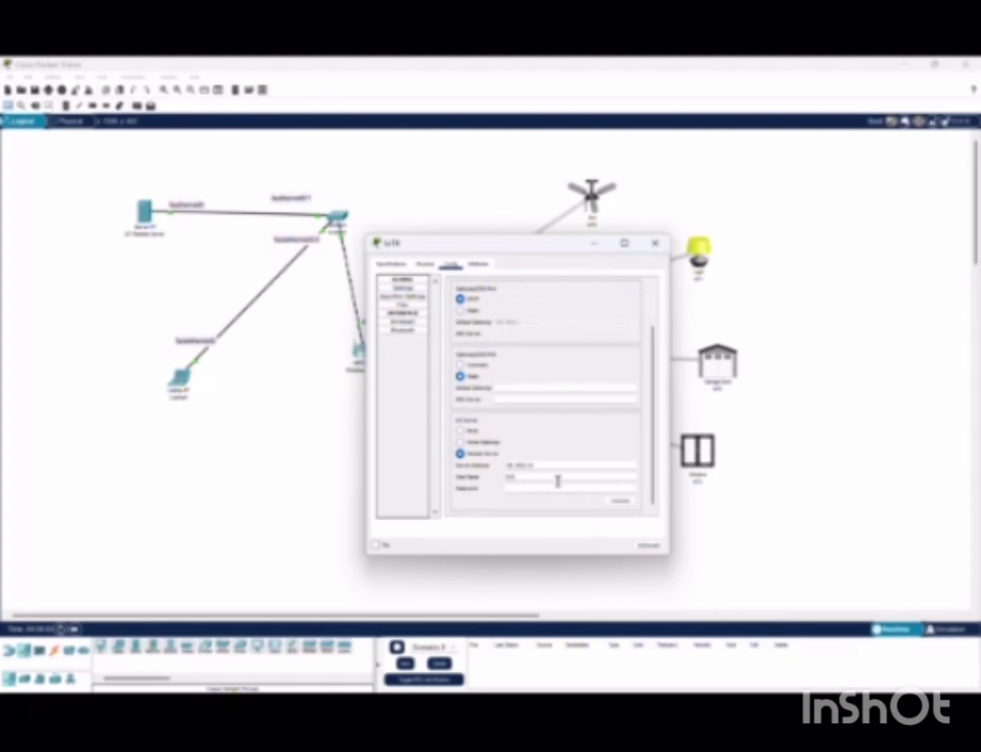
{"action": "type", "text": "78"}
{"action": "left_click", "coordinate": [557, 487]}
{"action": "left_click", "coordinate": [624, 504]}
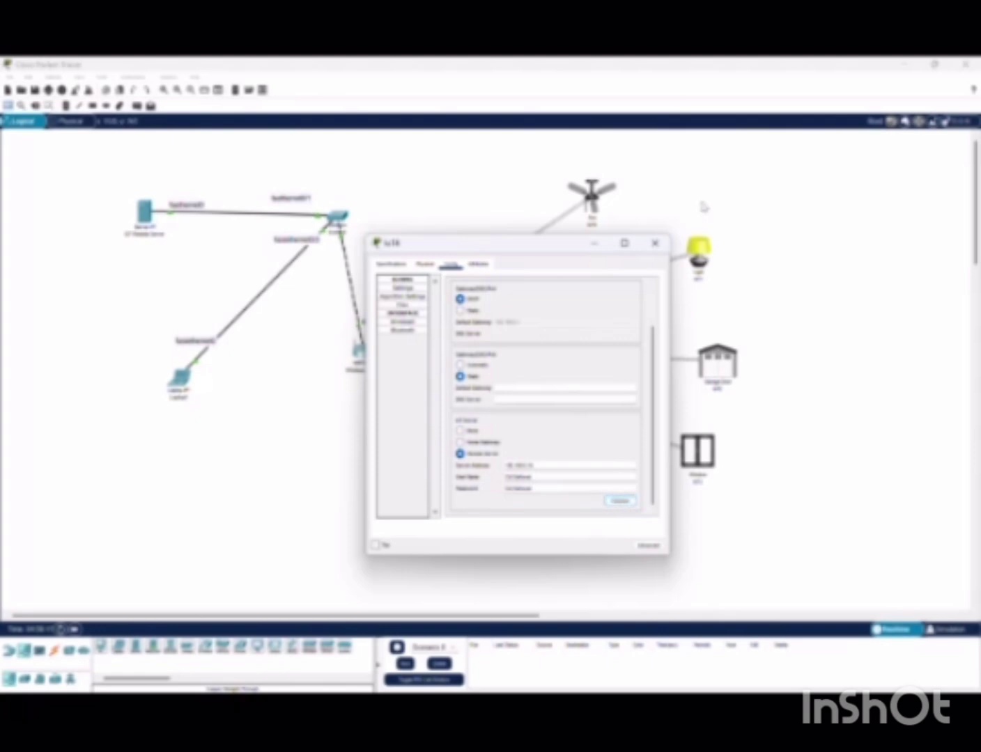
{"action": "left_click", "coordinate": [656, 243]}
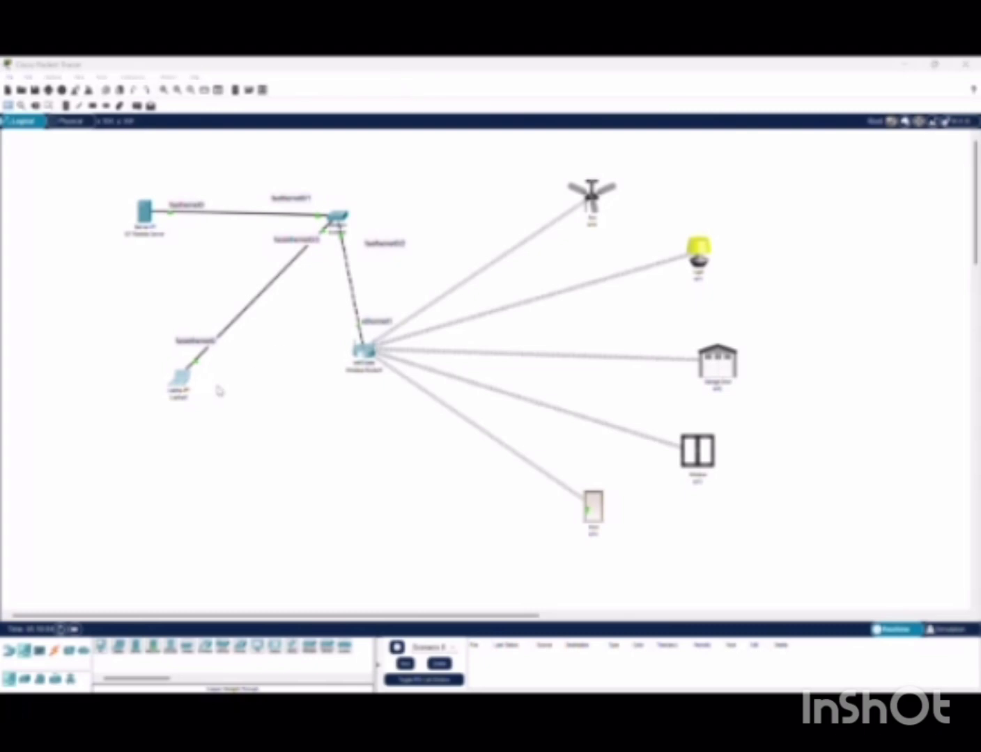
Log Laptop0's IoT monitor into the server at the .16 address with user name admin
{"action": "left_click", "coordinate": [181, 387]}
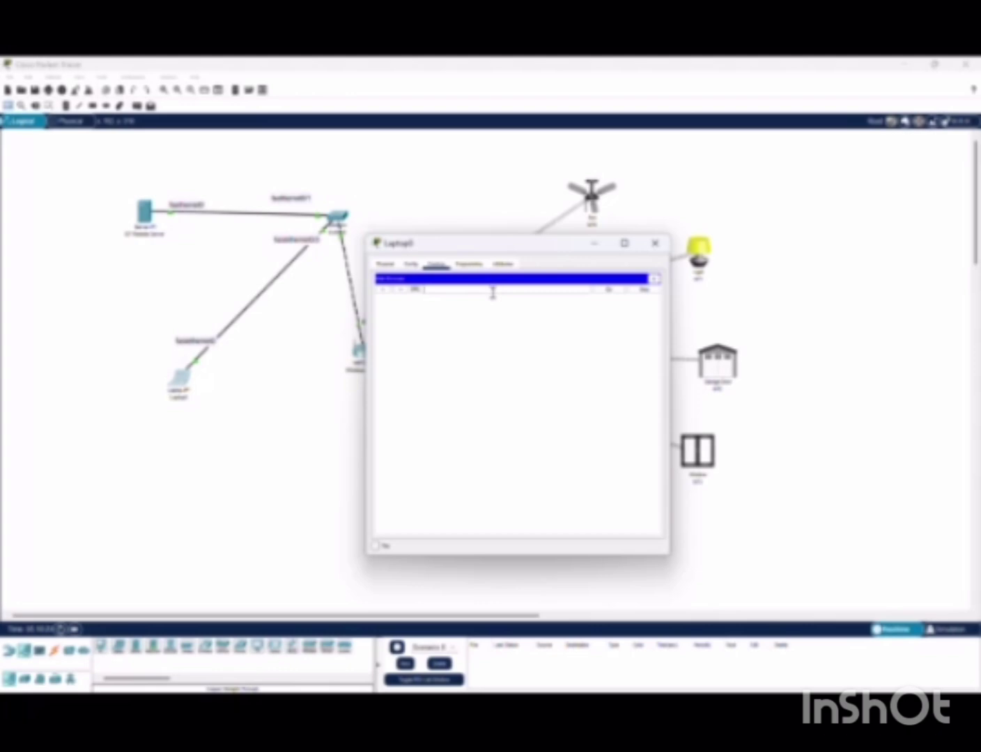
{"action": "type", "text": ".16"}
{"action": "key", "text": "Return"}
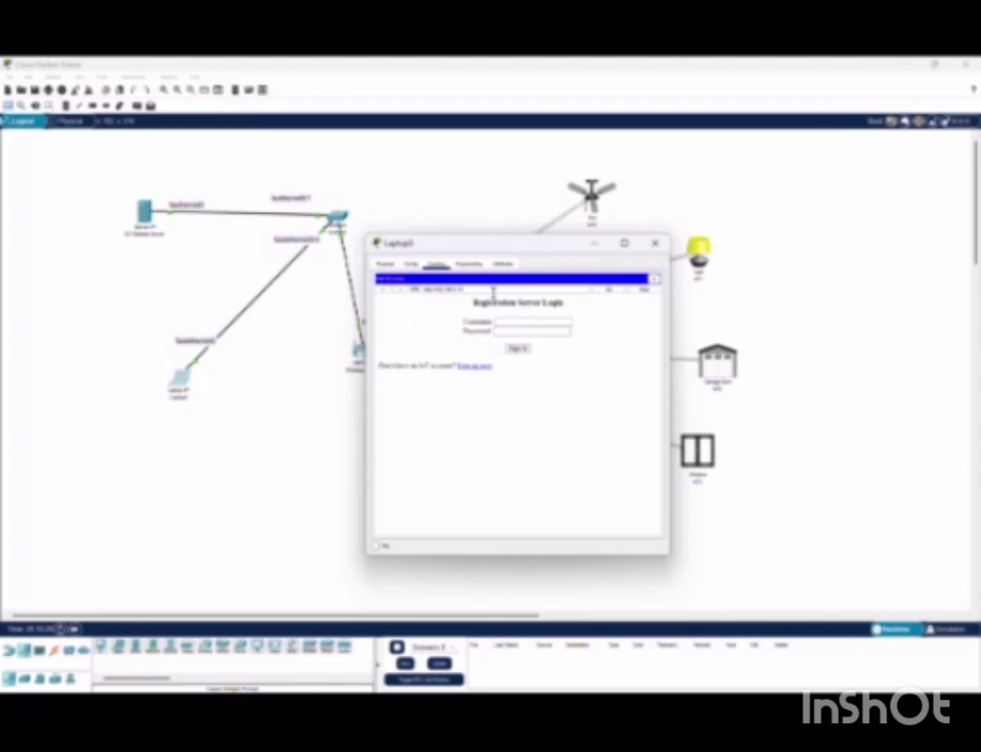
{"action": "left_click", "coordinate": [540, 321]}
{"action": "type", "text": "admin"}
{"action": "left_click", "coordinate": [542, 331]}
{"action": "type", "text": "admin"}
{"action": "key", "text": "Return"}
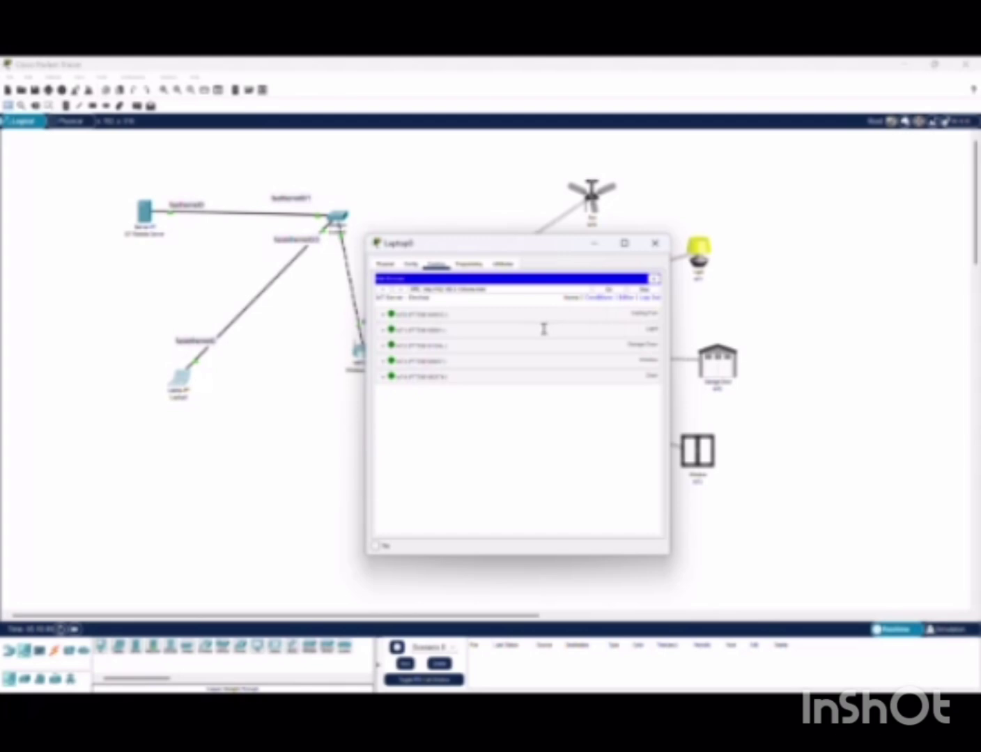
Expand the ceiling fan and light controls, toggling the fan on and off and switching the light off
{"action": "left_click", "coordinate": [641, 316]}
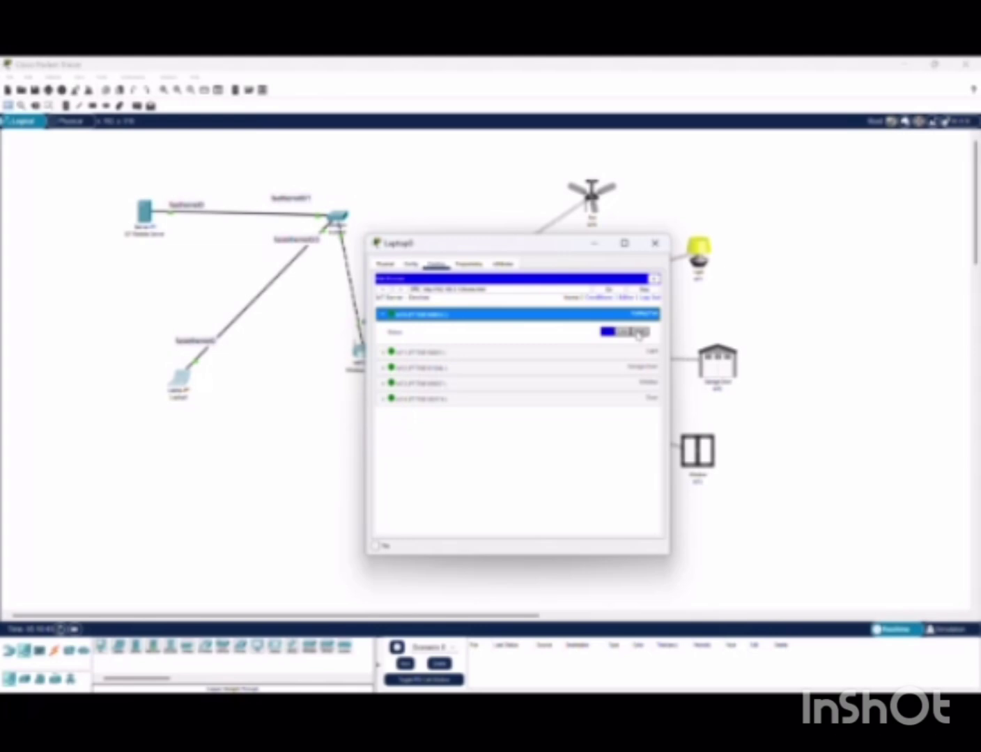
{"action": "left_click", "coordinate": [638, 335]}
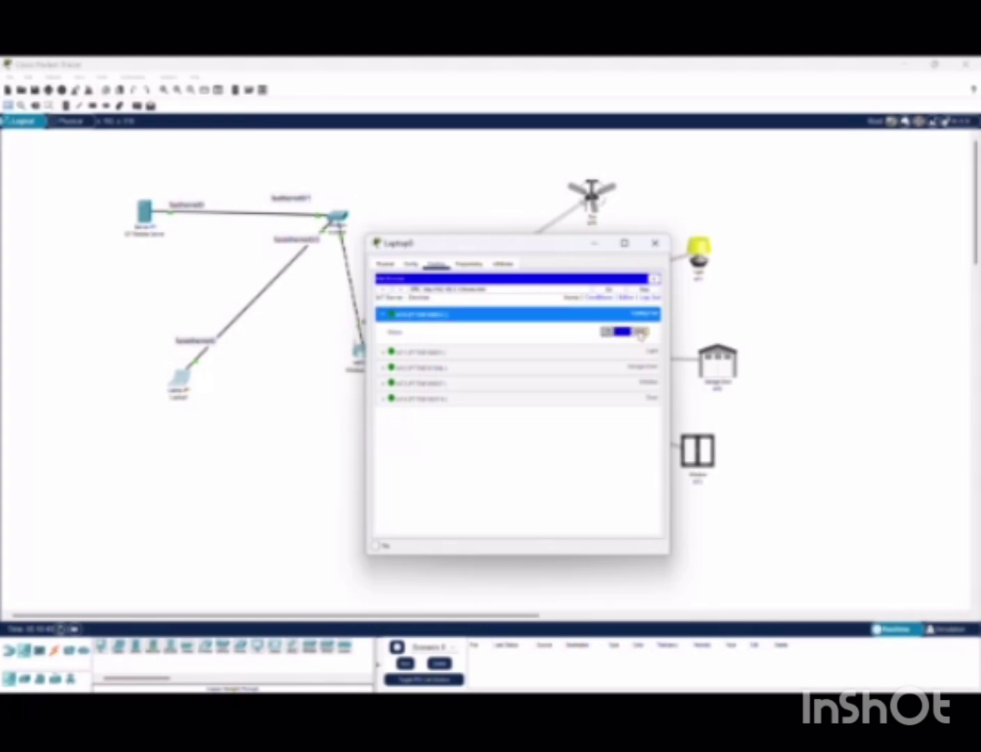
{"action": "left_click", "coordinate": [638, 334]}
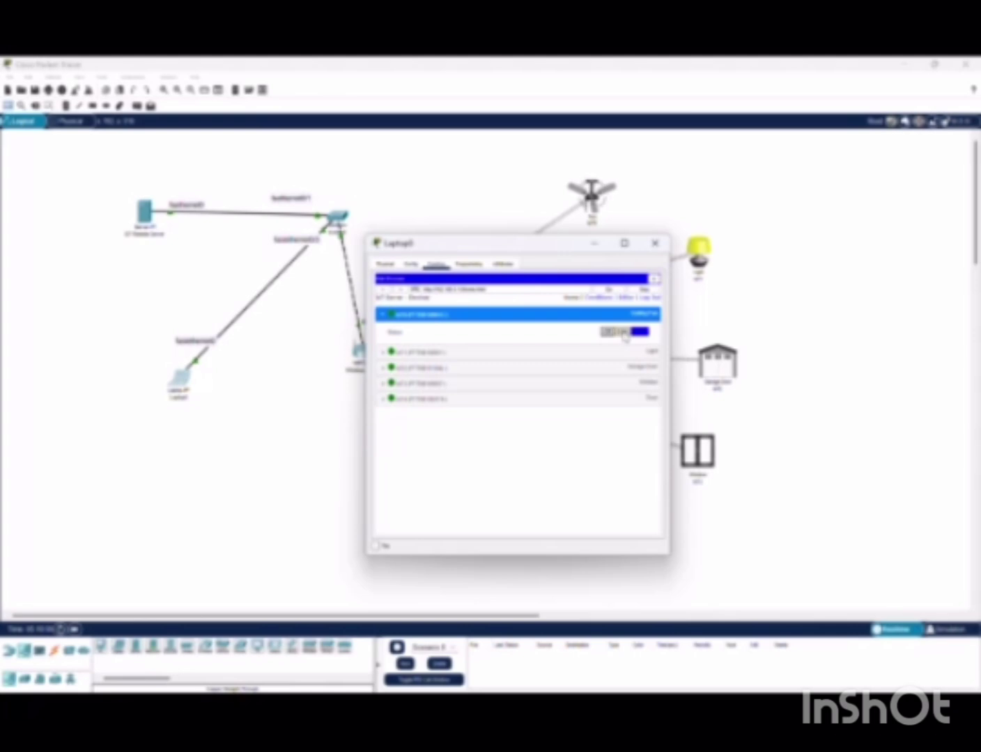
{"action": "left_click", "coordinate": [612, 334]}
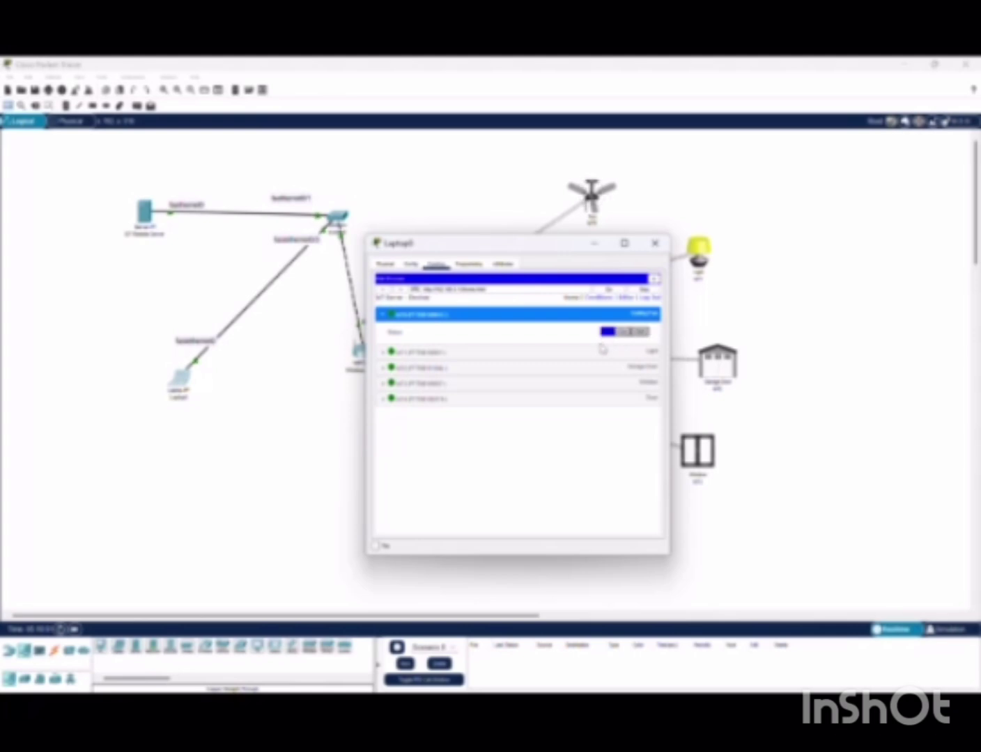
{"action": "left_click", "coordinate": [592, 353]}
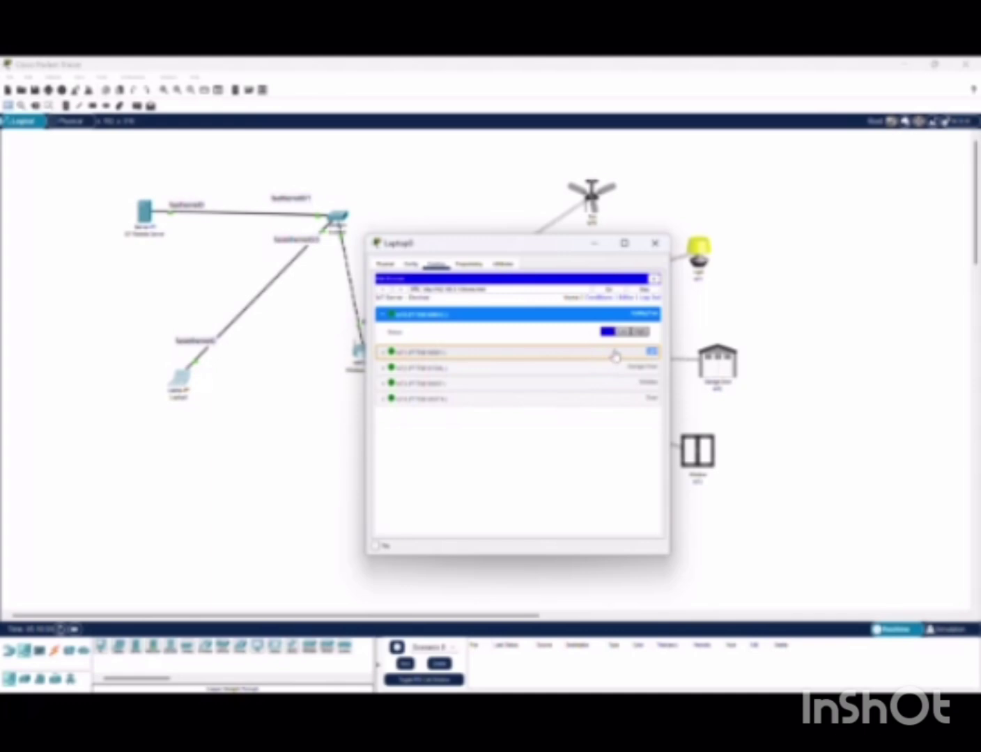
{"action": "left_click", "coordinate": [617, 355]}
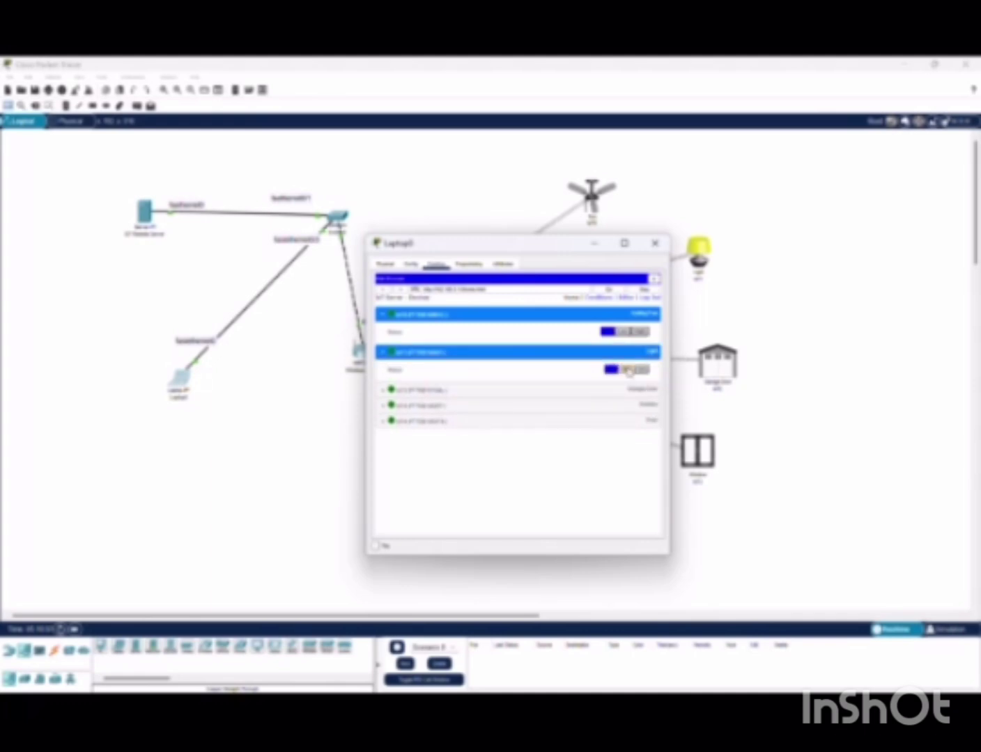
{"action": "left_click", "coordinate": [631, 369]}
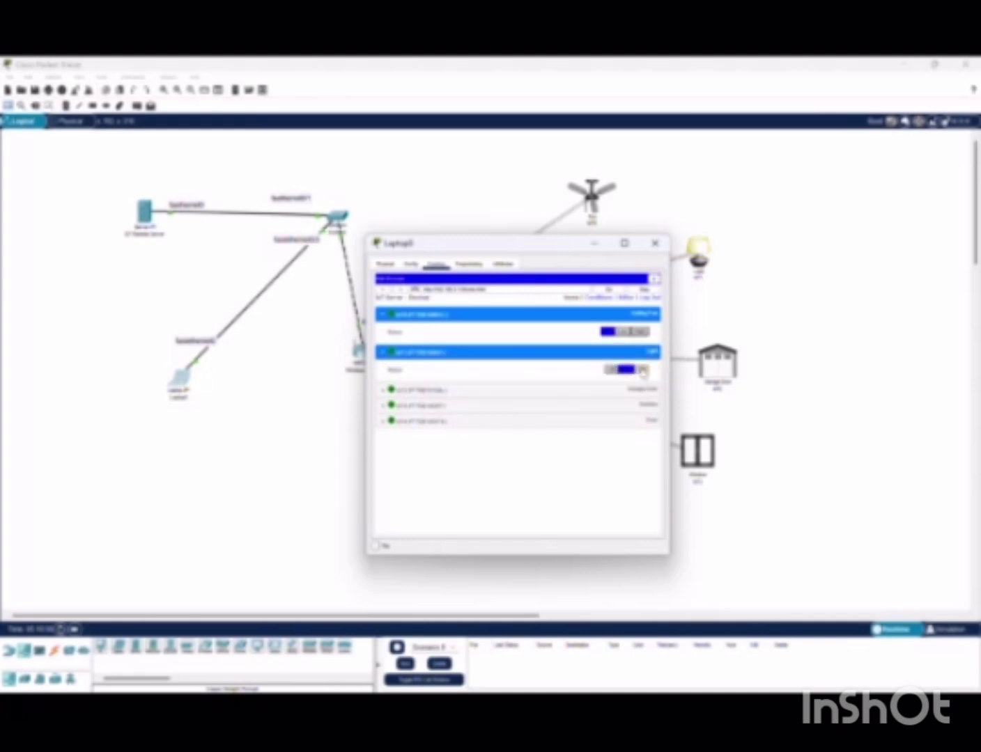
Expand the garage door and window controls, opening and then closing each
{"action": "left_click", "coordinate": [577, 393]}
{"action": "left_click", "coordinate": [583, 394]}
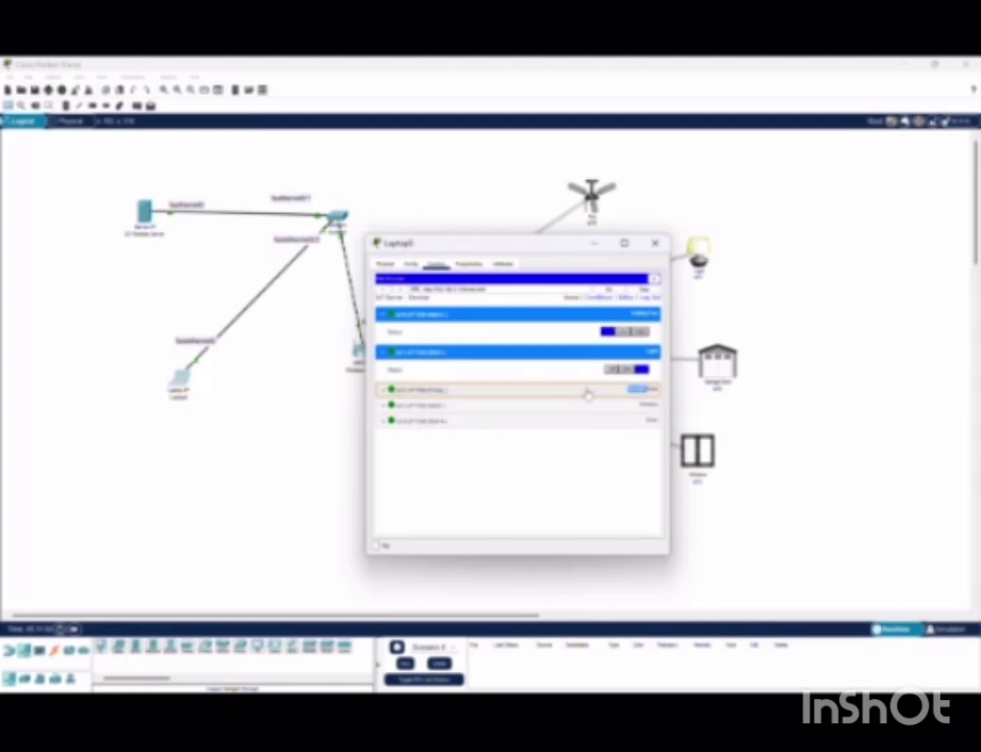
{"action": "left_click", "coordinate": [589, 392]}
{"action": "left_click", "coordinate": [640, 407]}
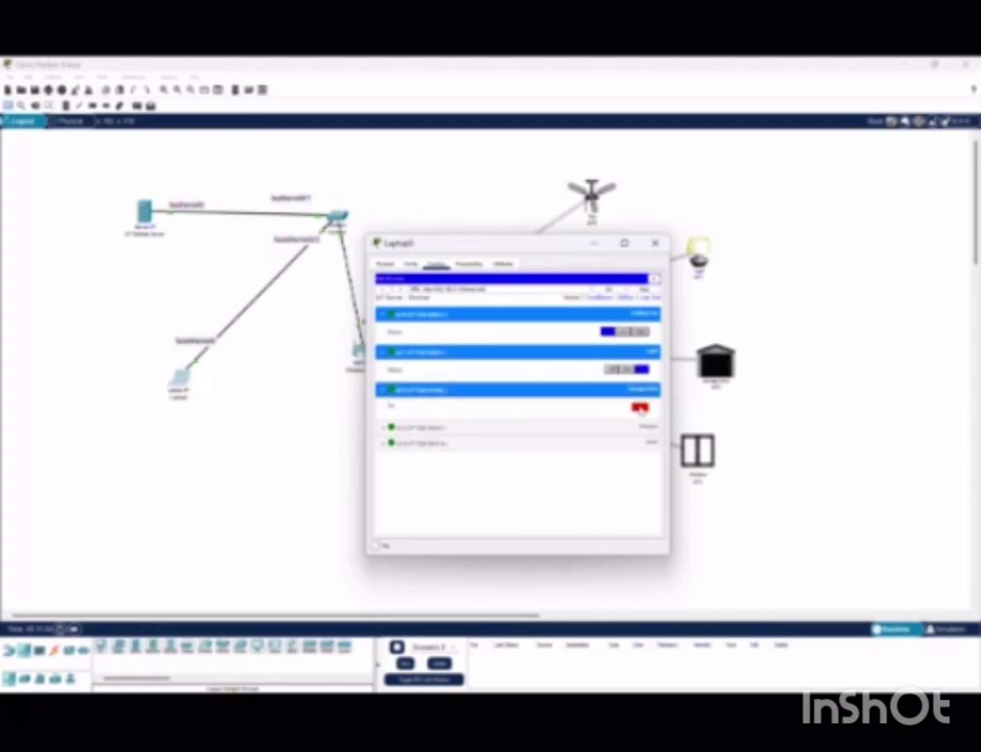
{"action": "left_click", "coordinate": [640, 409]}
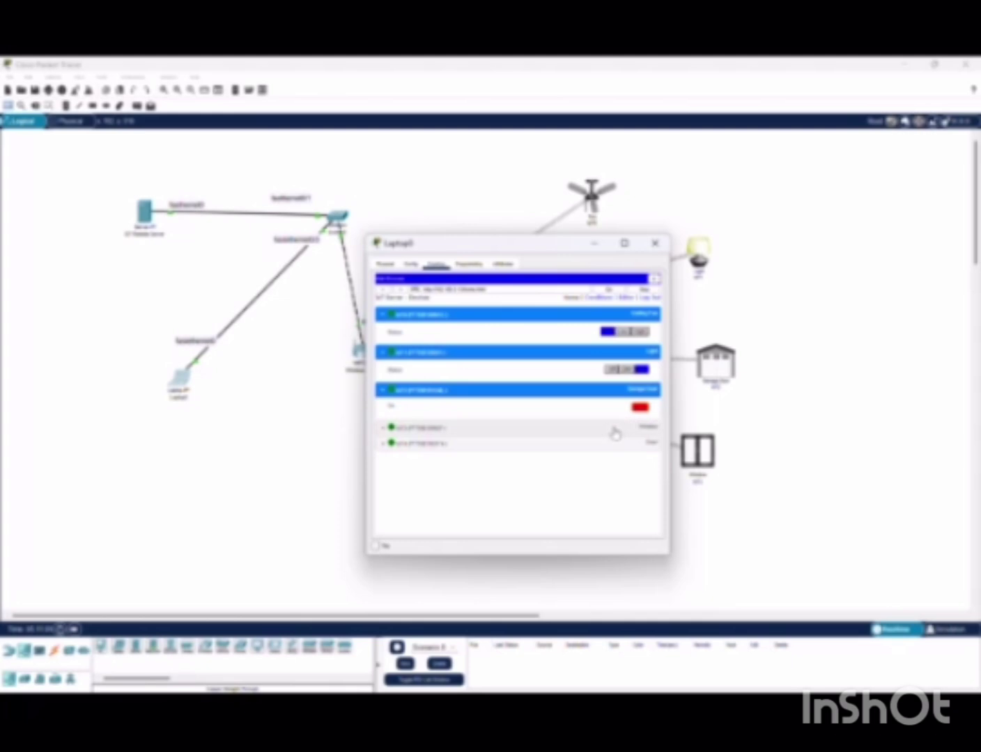
{"action": "left_click", "coordinate": [613, 429]}
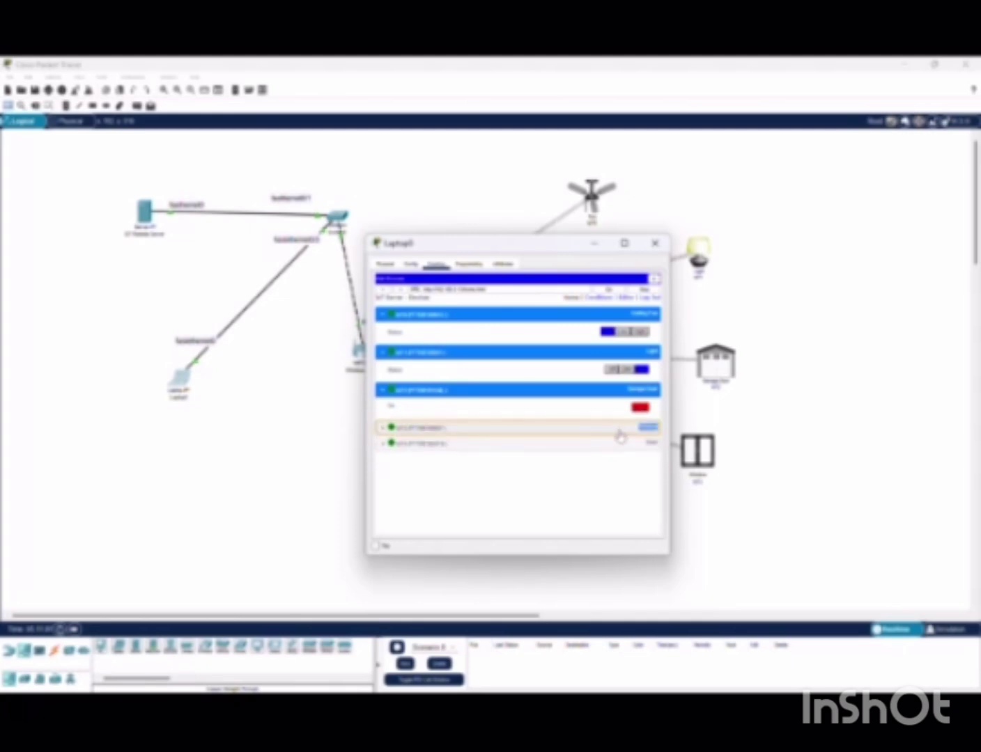
{"action": "left_click", "coordinate": [640, 446]}
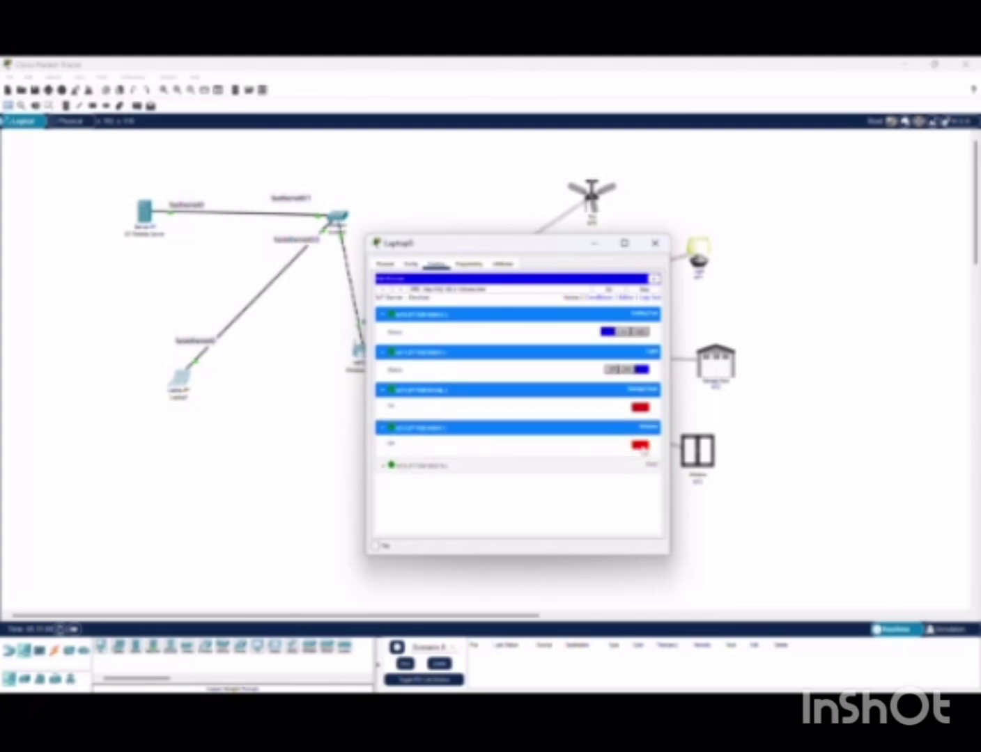
{"action": "left_click", "coordinate": [641, 447]}
Expand the door's controls, toggle its lock setting back and forth, and close the IoT monitor
{"action": "left_click", "coordinate": [620, 467]}
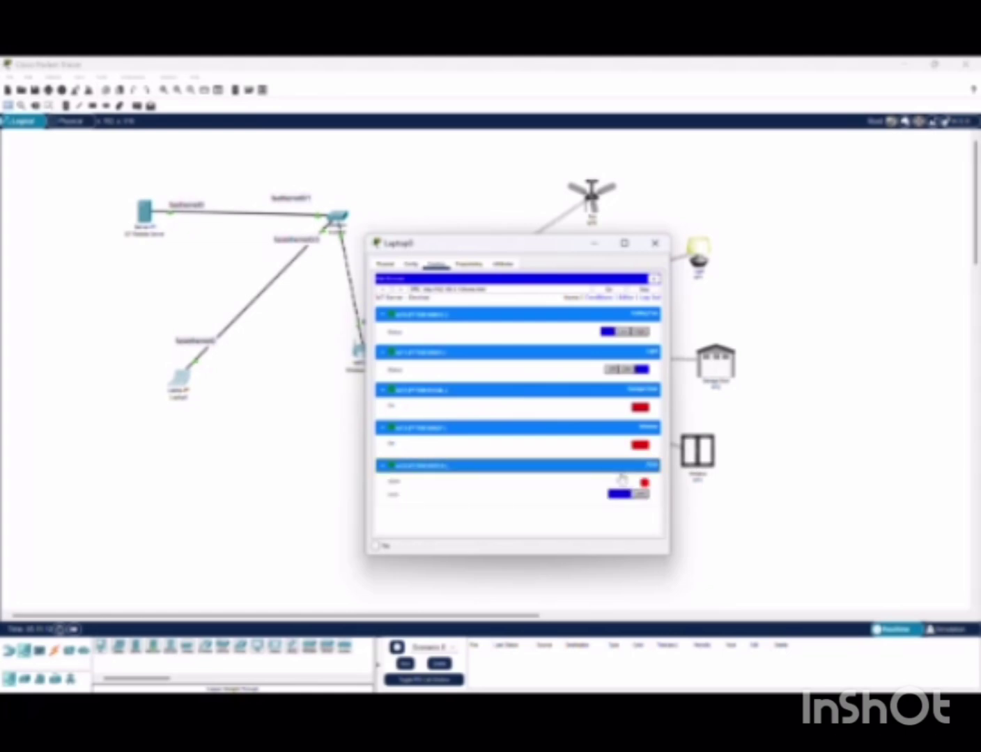
{"action": "left_click", "coordinate": [641, 494]}
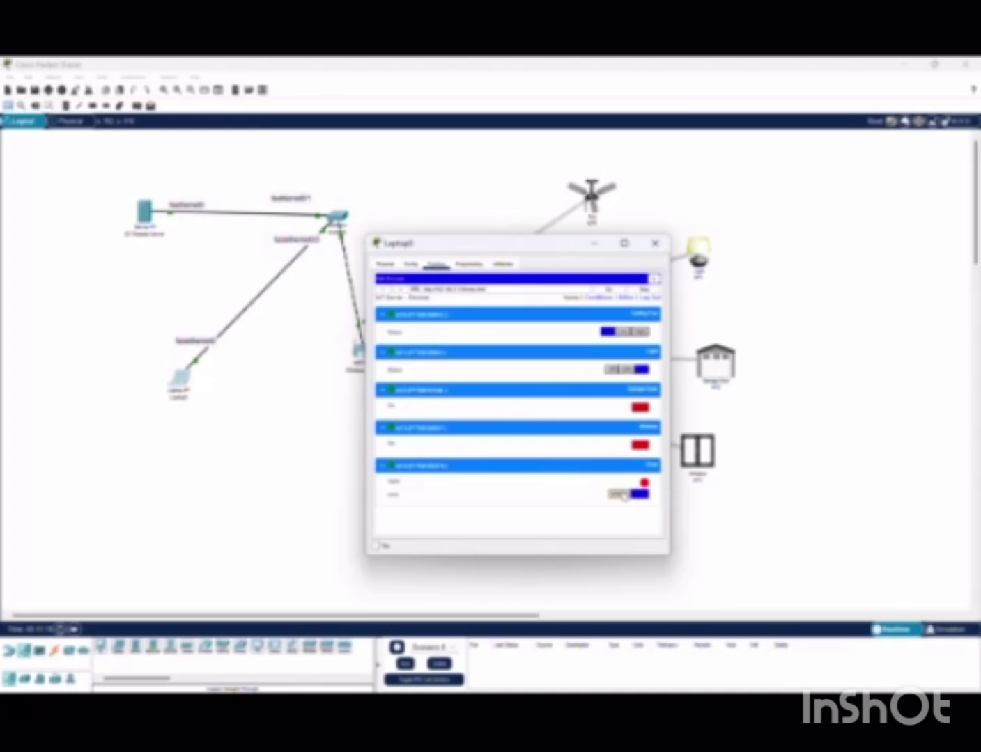
{"action": "left_click", "coordinate": [618, 494]}
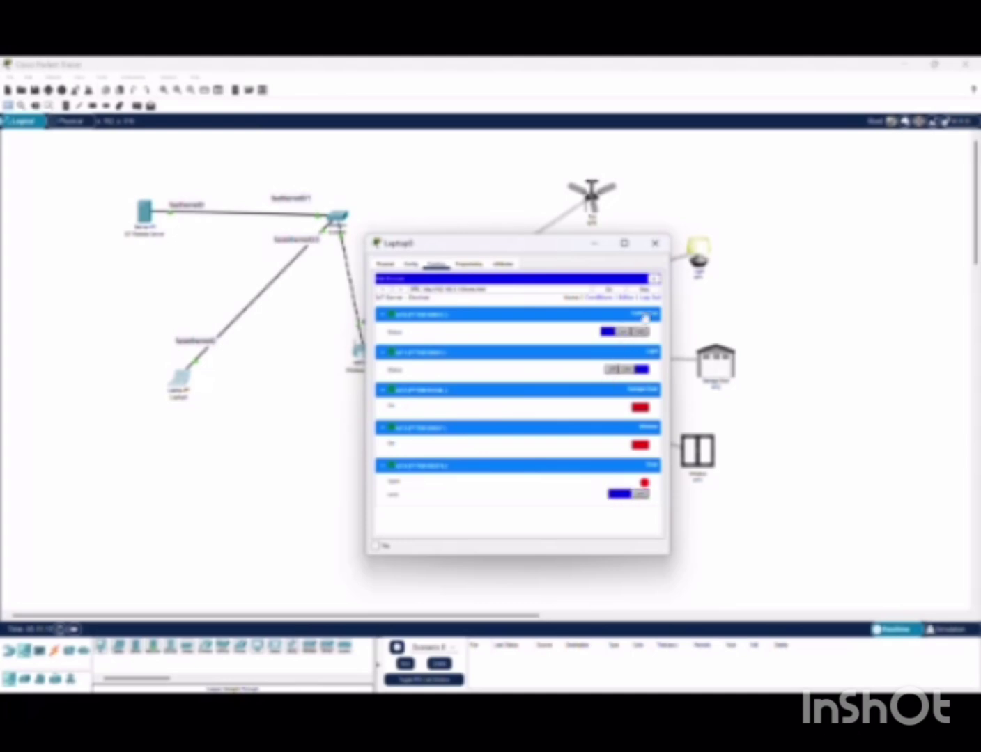
{"action": "left_click", "coordinate": [424, 82]}
Scroll Laptop0's desktop app grid down and launch the IoT Monitor app
{"action": "left_click_drag", "start_coordinate": [213, 543], "coordinate": [259, 439]}
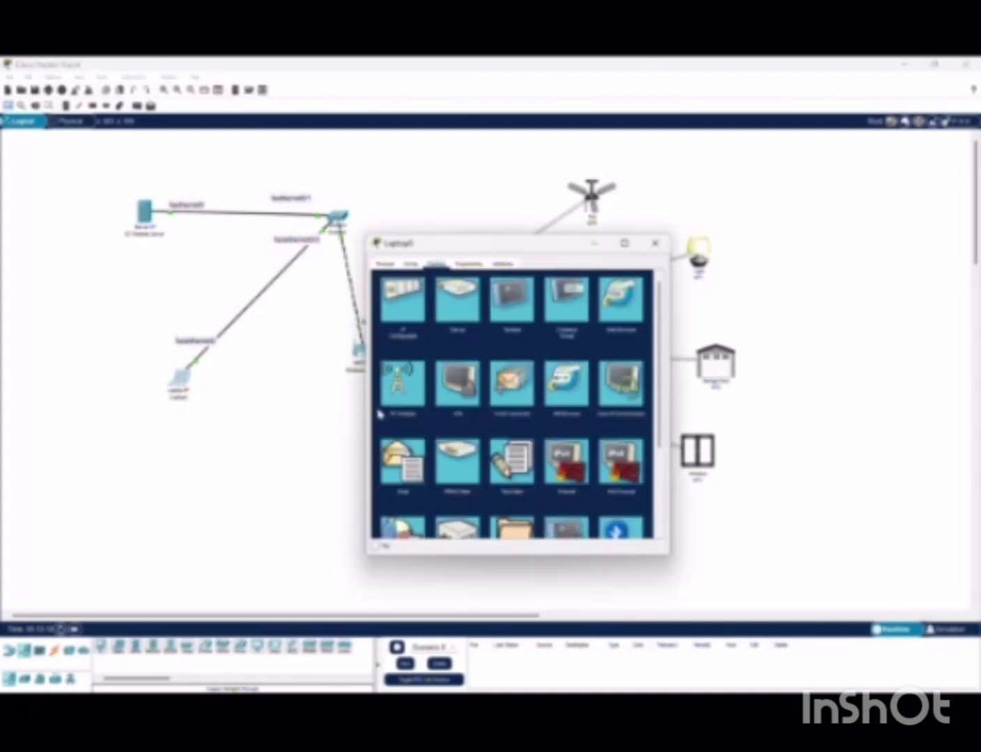
{"action": "scroll", "coordinate": [508, 464], "scroll_direction": "down", "scroll_amount": 4}
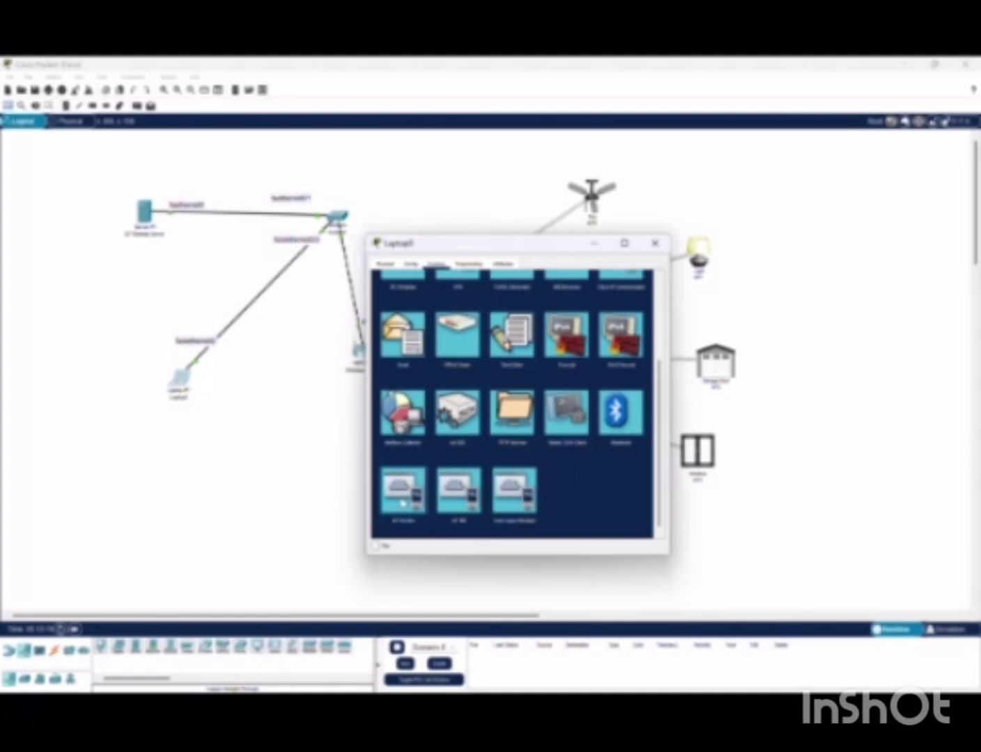
{"action": "left_click", "coordinate": [402, 496]}
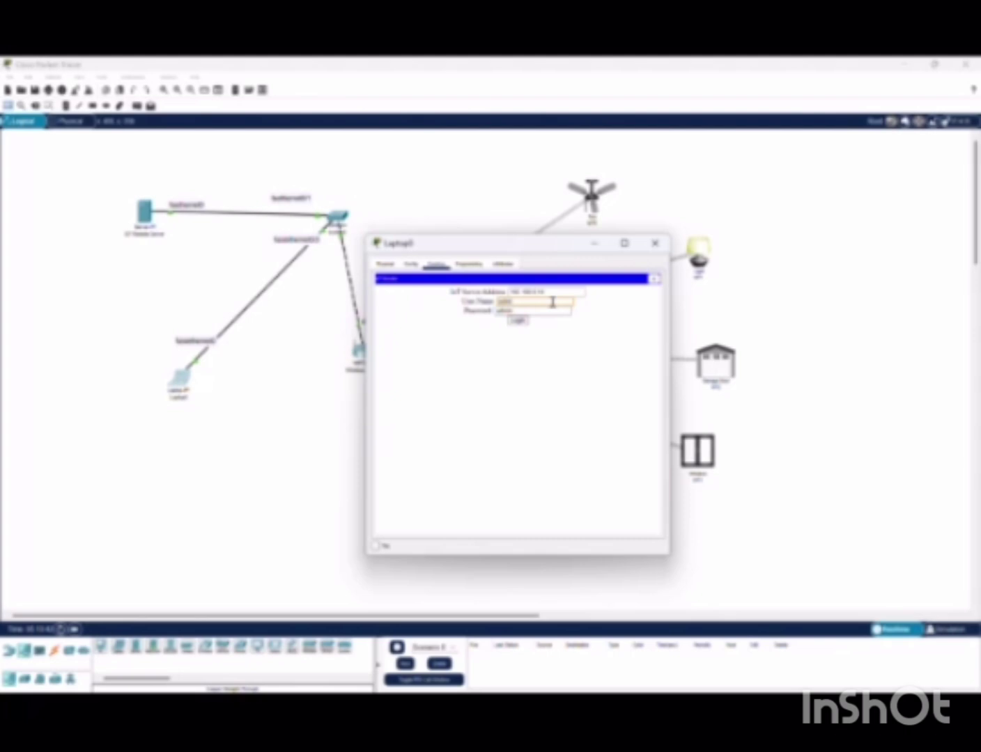
Clear the old user name and log in so the five devices are listed
{"action": "double_click", "coordinate": [552, 303]}
{"action": "key", "text": "BackSpace"}
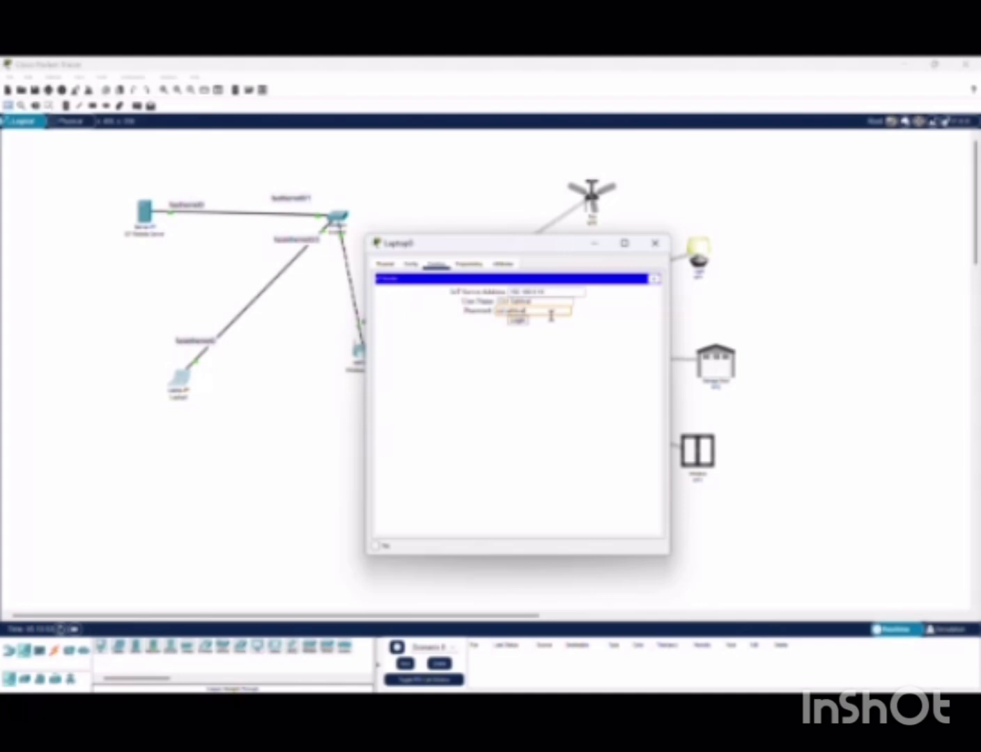
{"action": "left_click", "coordinate": [518, 320]}
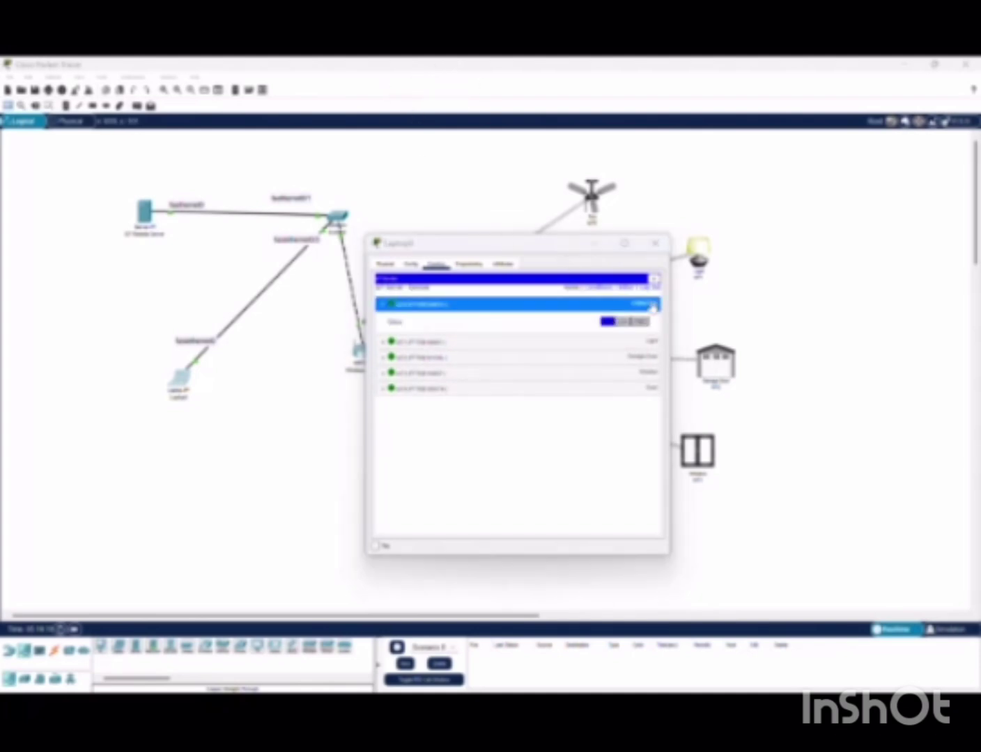
Run the ceiling fan at high speed and turn the light fully on
{"action": "left_click", "coordinate": [625, 324]}
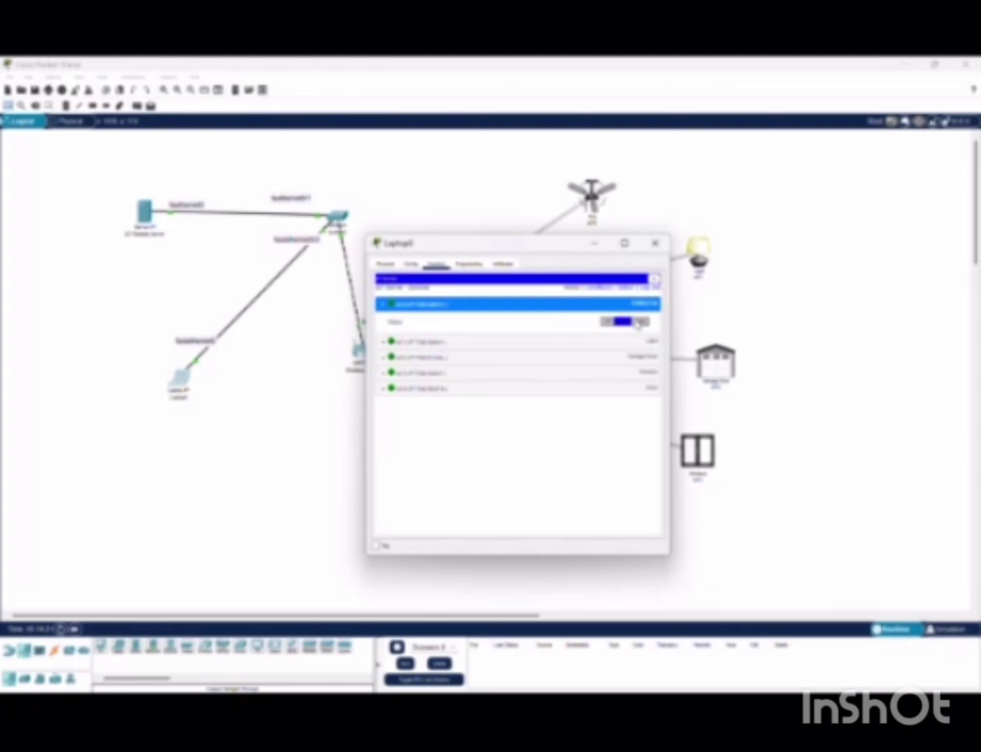
{"action": "left_click", "coordinate": [642, 323]}
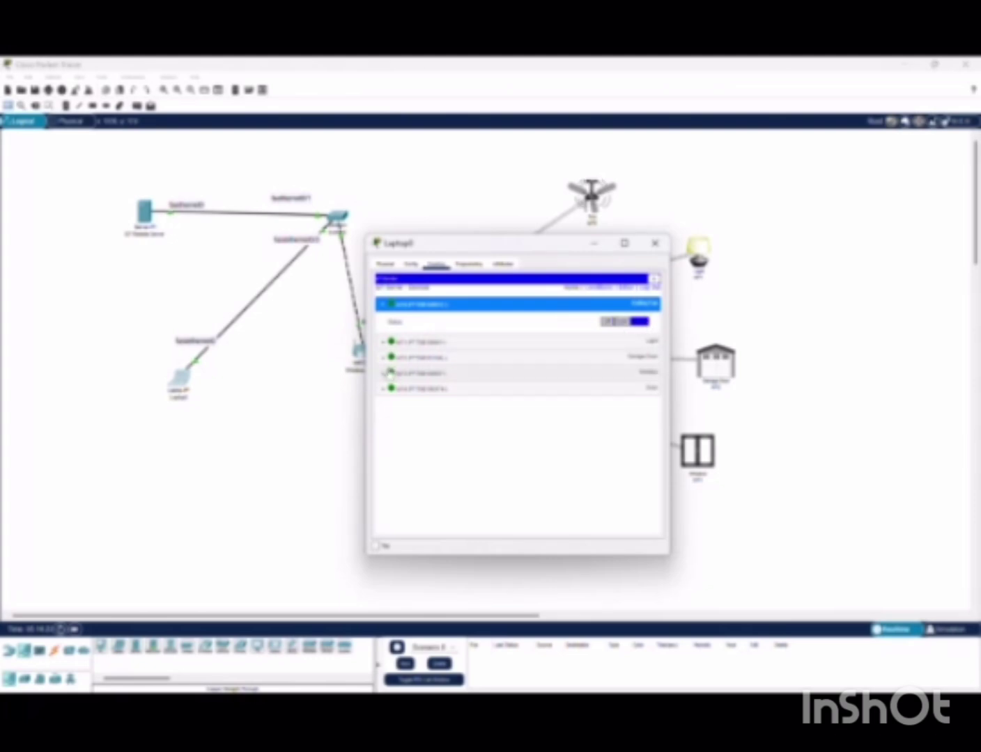
{"action": "left_click", "coordinate": [381, 340]}
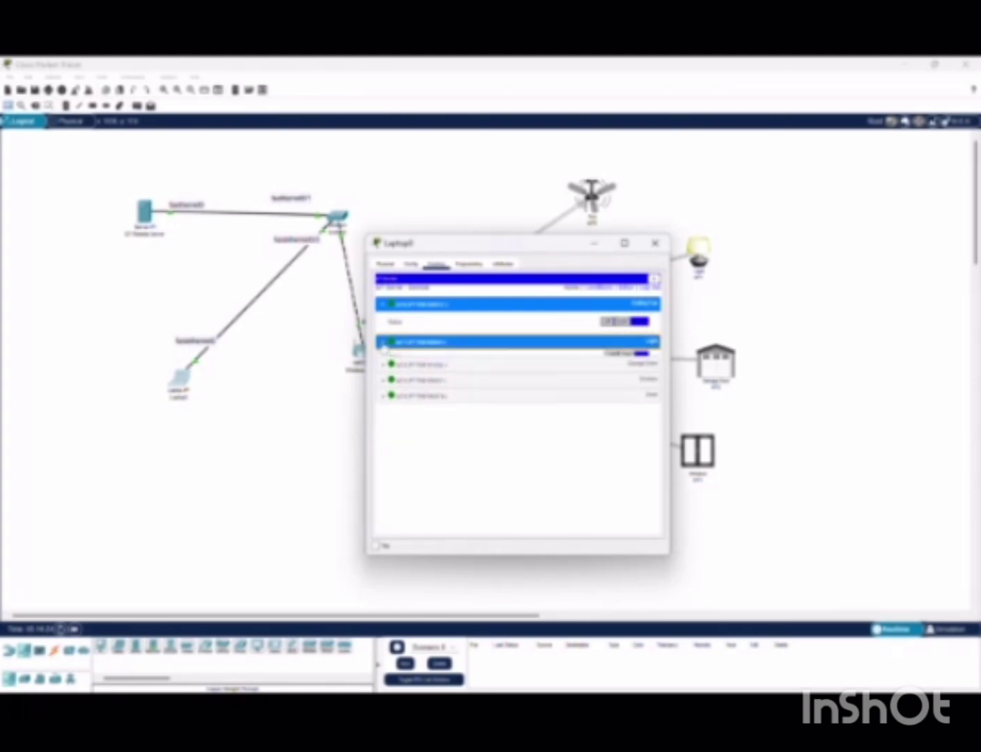
{"action": "left_click", "coordinate": [627, 360]}
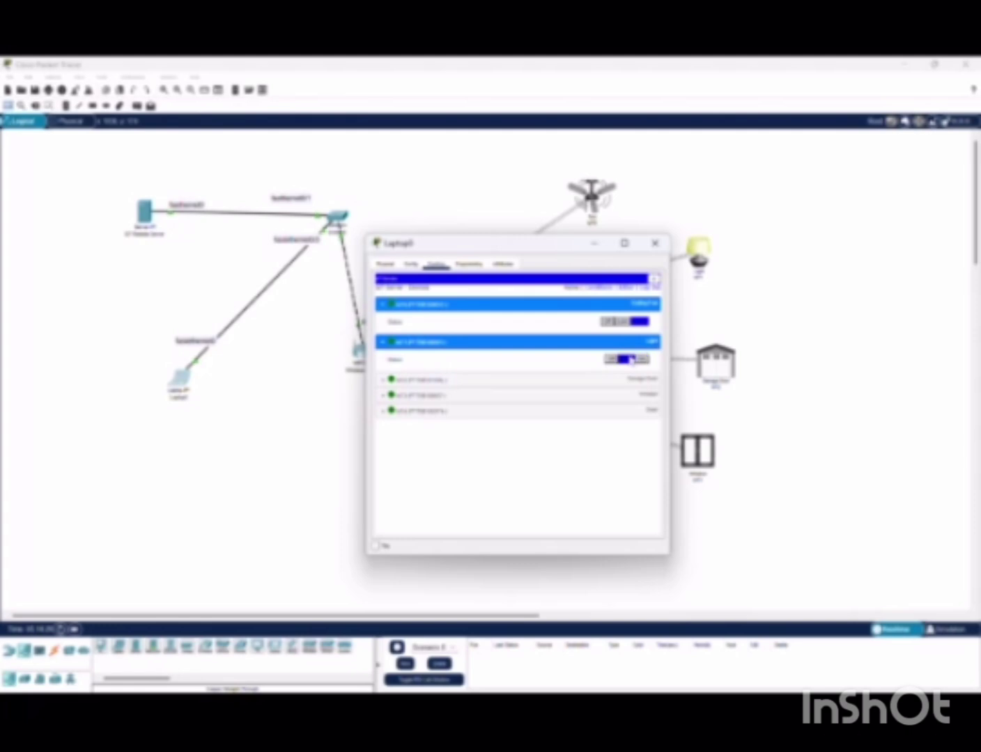
{"action": "left_click", "coordinate": [612, 360]}
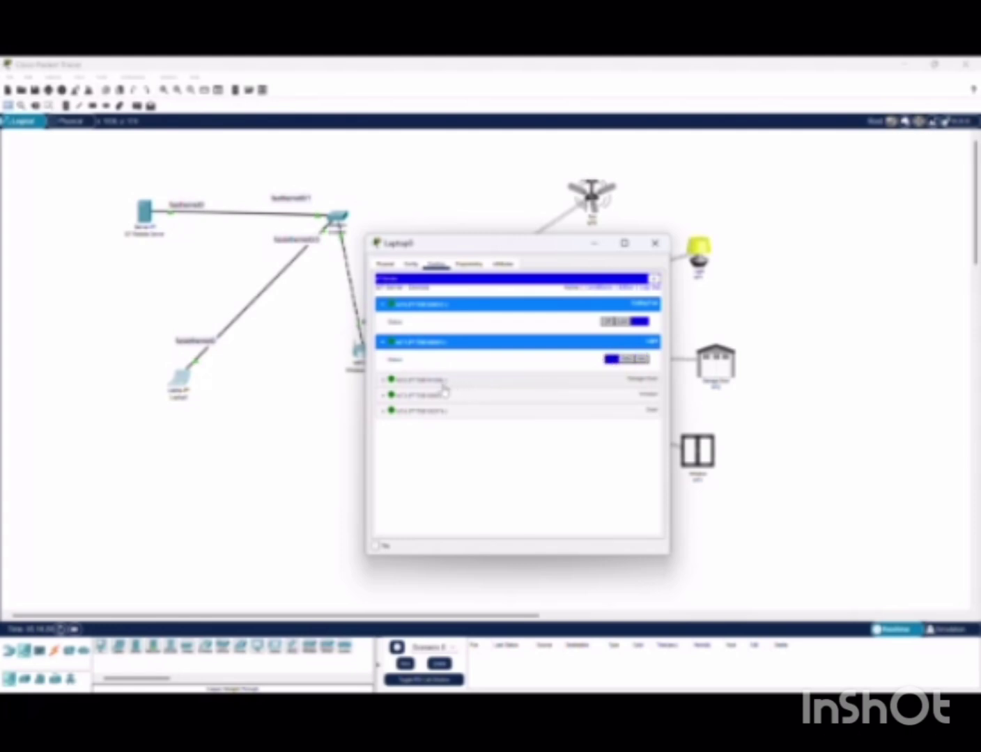
Open and close the garage door and window, then toggle the door's lock setting
{"action": "left_click", "coordinate": [383, 381]}
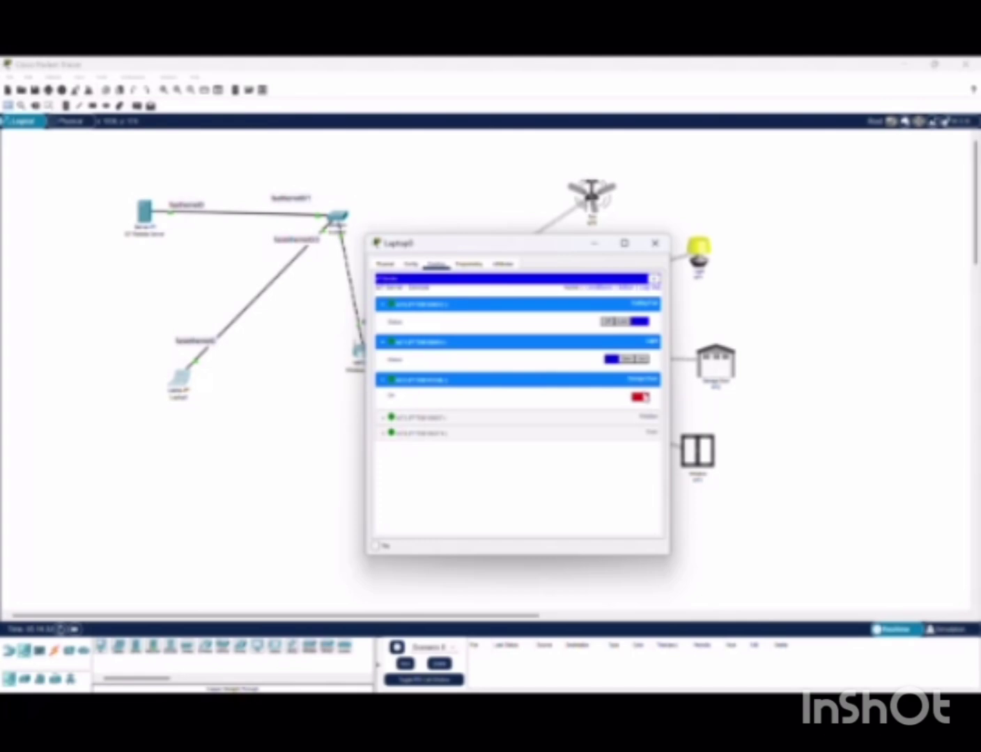
{"action": "left_click", "coordinate": [641, 397]}
{"action": "left_click", "coordinate": [640, 397]}
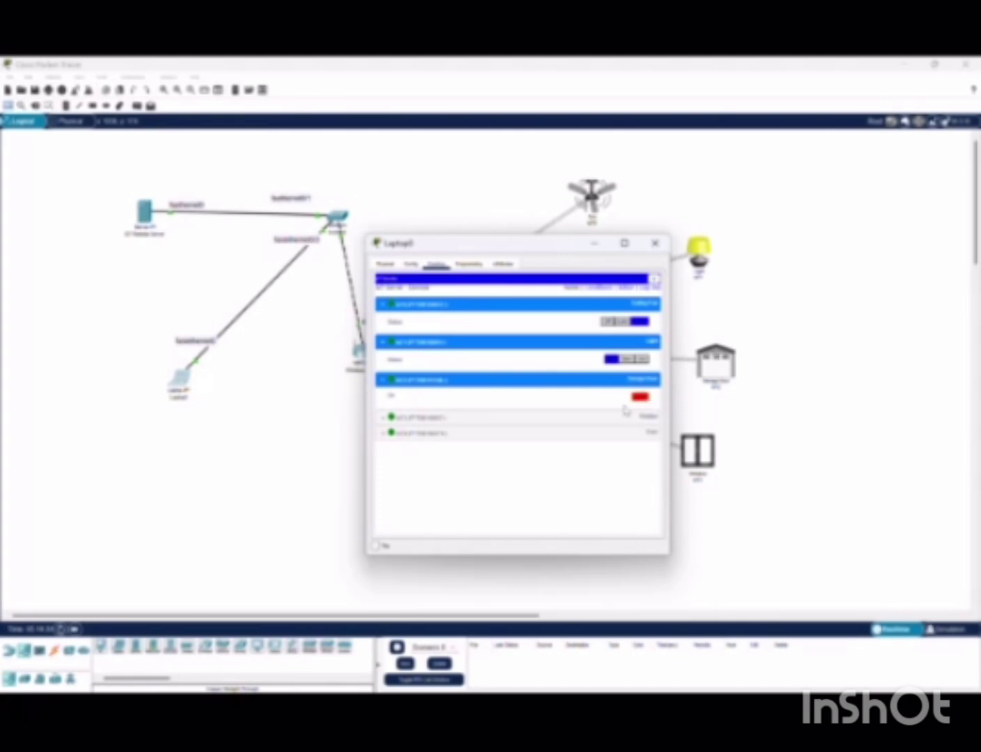
{"action": "left_click", "coordinate": [385, 417]}
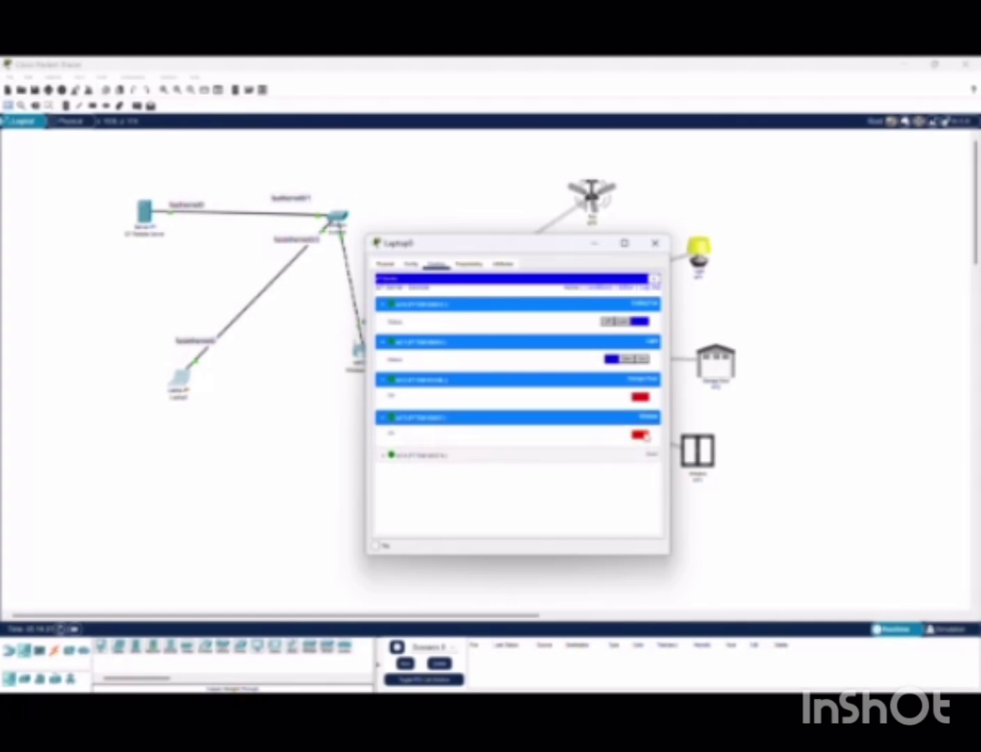
{"action": "left_click", "coordinate": [640, 435]}
{"action": "left_click", "coordinate": [641, 435]}
{"action": "left_click", "coordinate": [638, 397]}
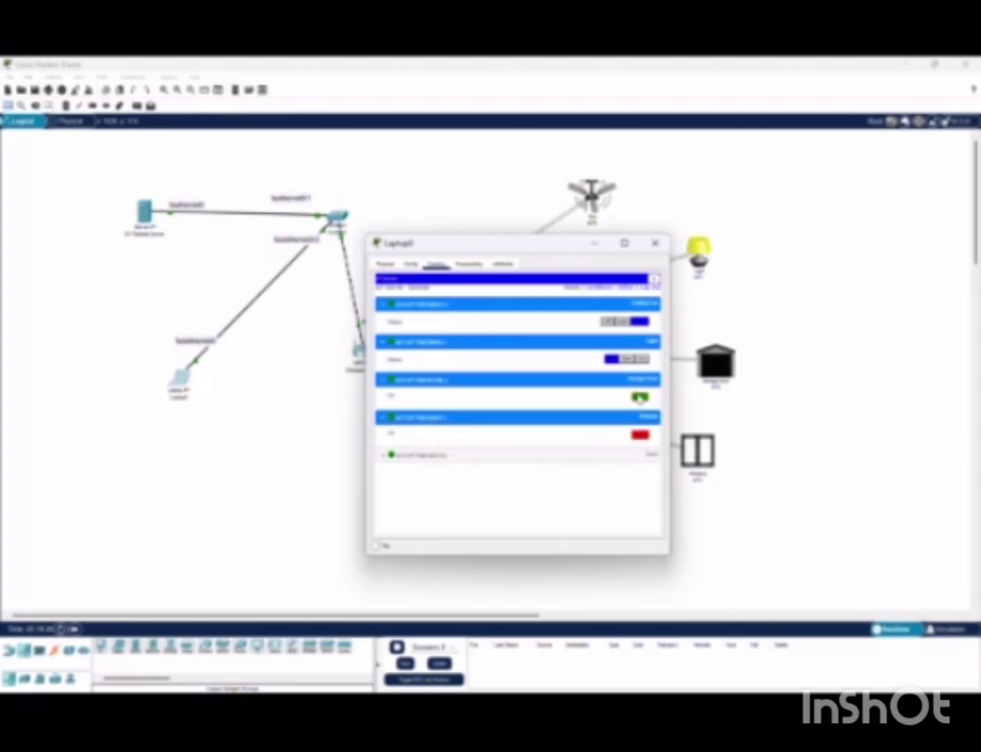
{"action": "left_click", "coordinate": [638, 397]}
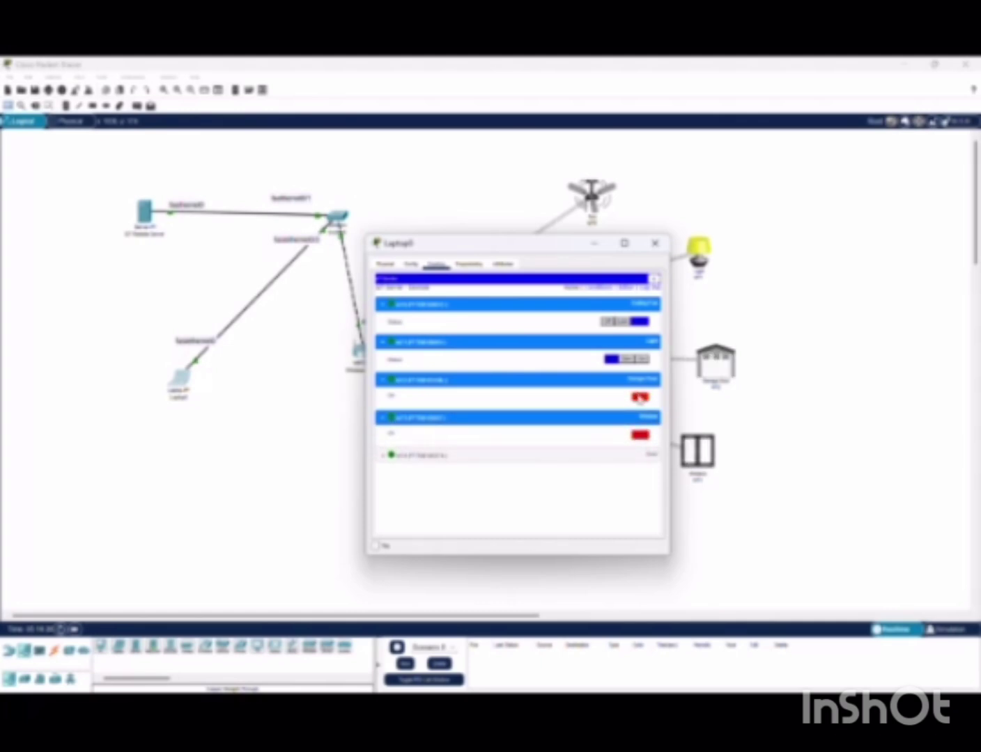
{"action": "left_click", "coordinate": [387, 457]}
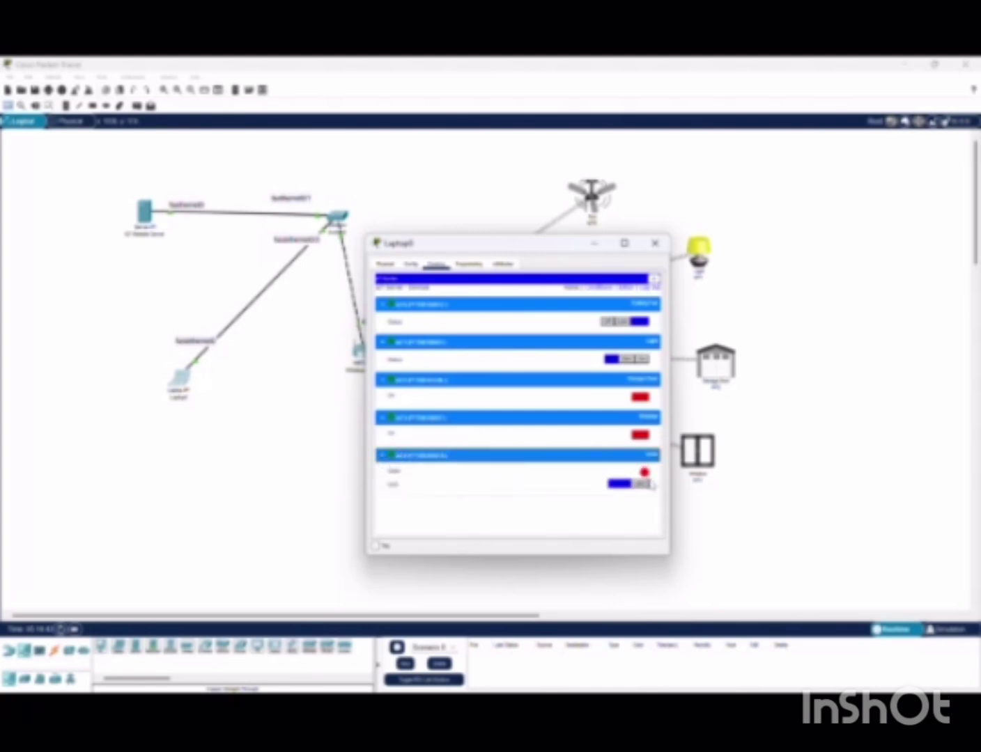
{"action": "left_click", "coordinate": [624, 485]}
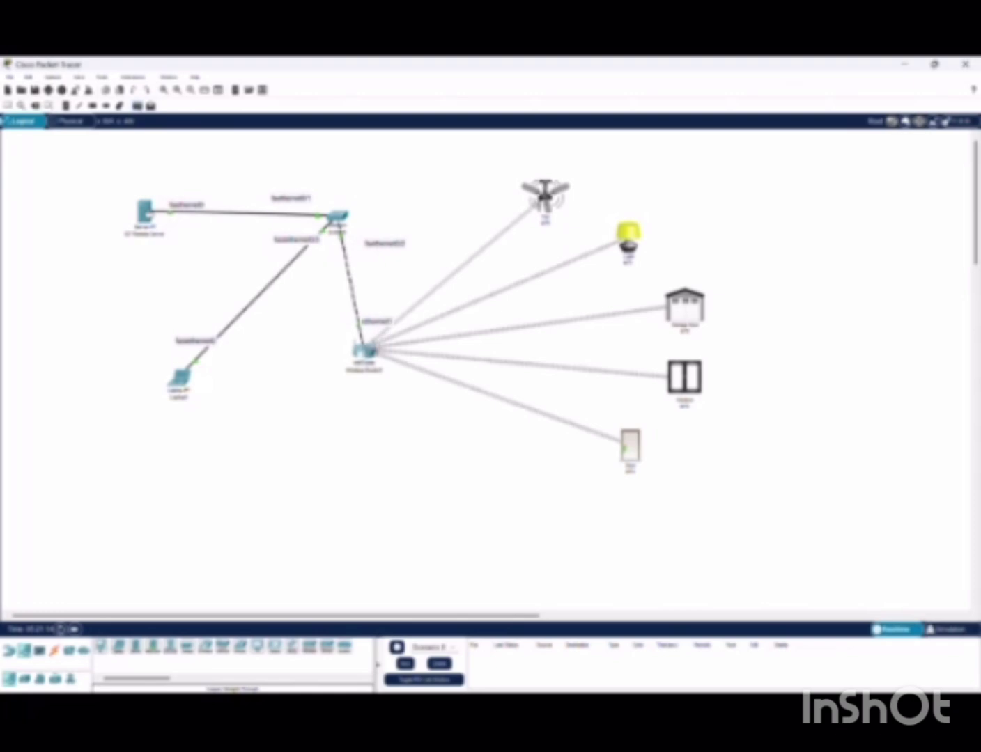
Ping the wireless router, switch to Simulation mode, add a router-to-server ping, then delete the scenario PDUs
{"action": "left_click", "coordinate": [363, 349]}
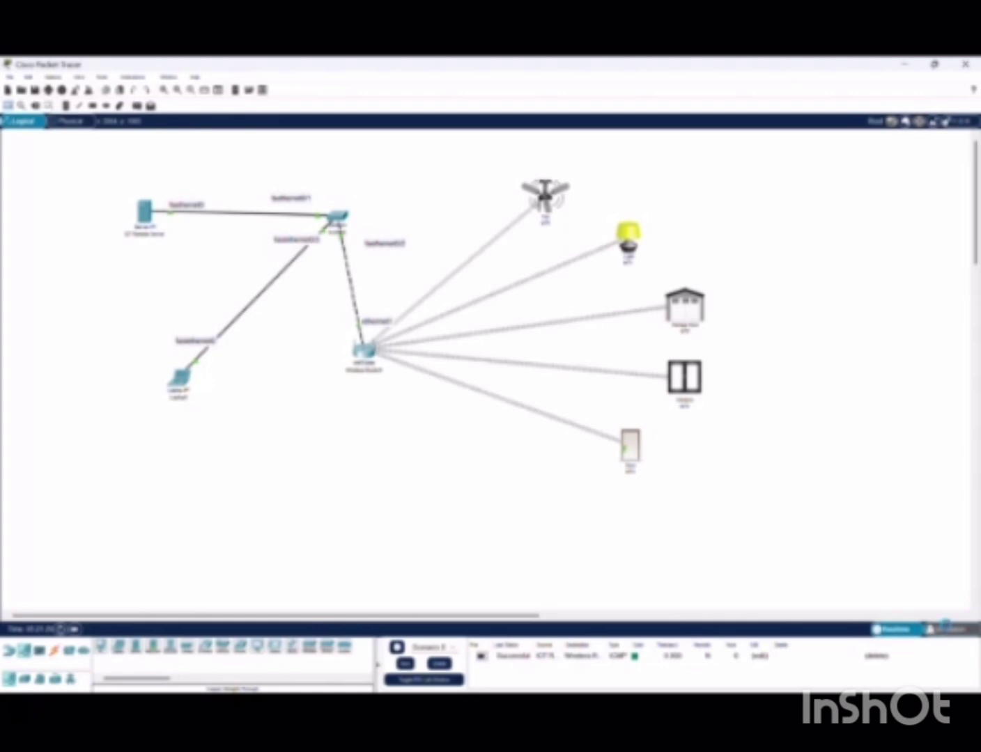
{"action": "left_click", "coordinate": [946, 629]}
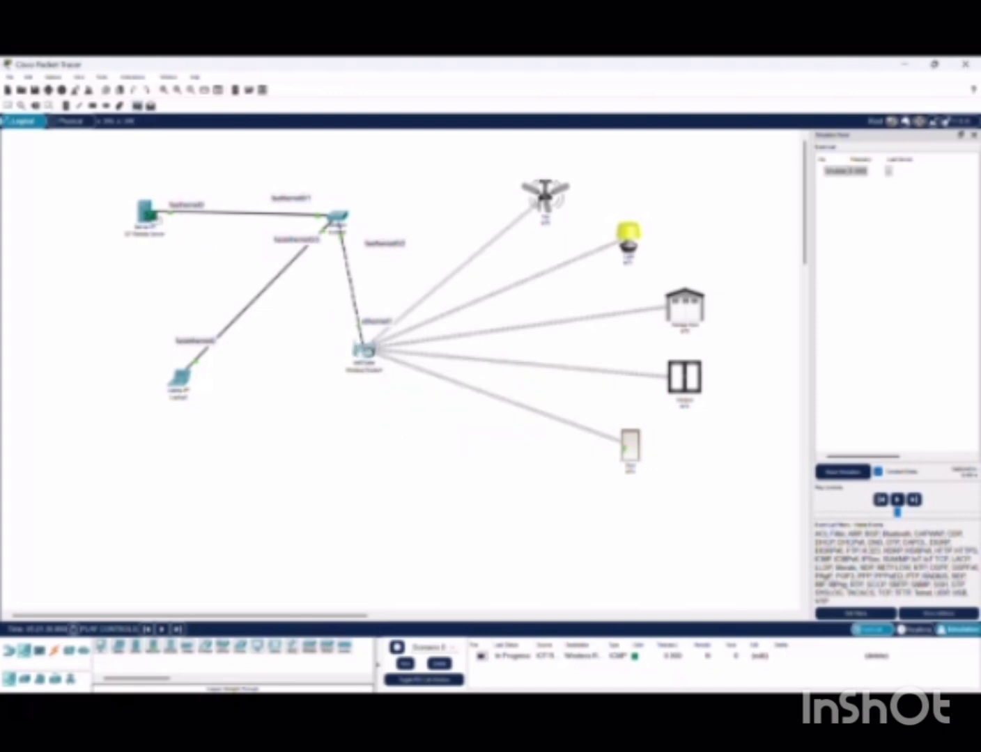
{"action": "left_click", "coordinate": [145, 211]}
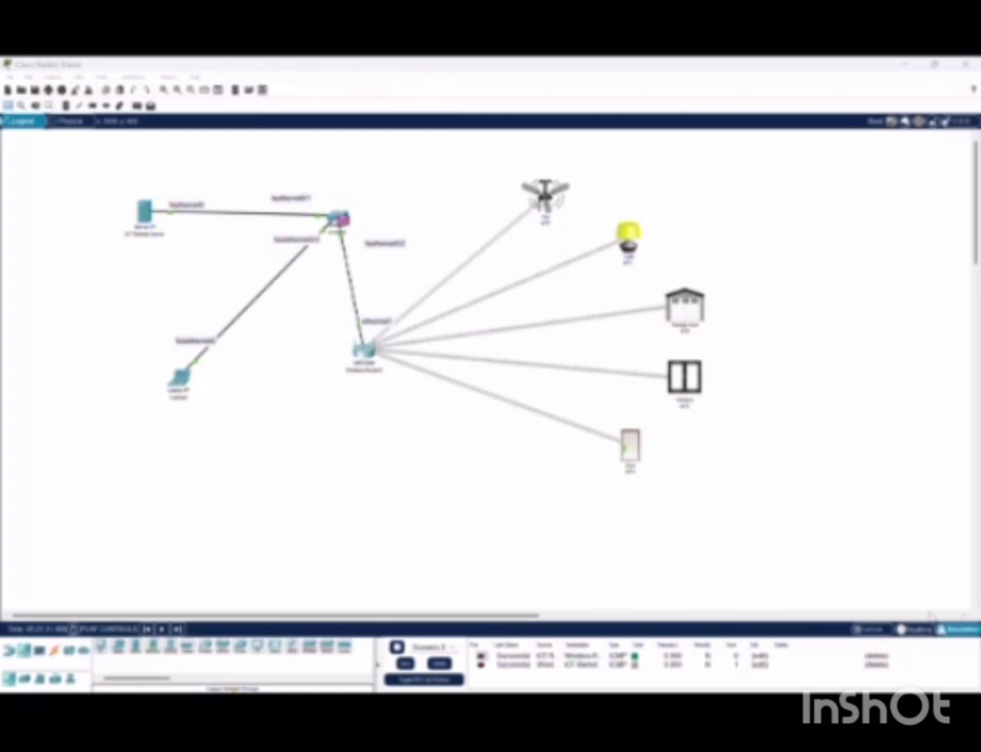
{"action": "left_click", "coordinate": [959, 643]}
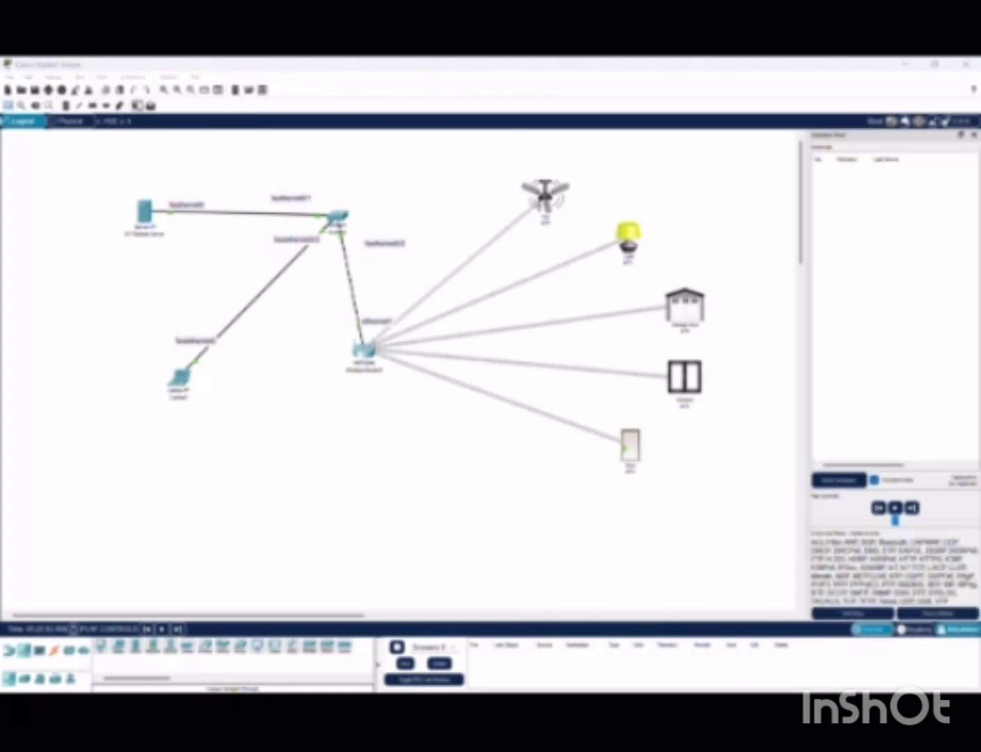
Add a ping from the IoT server to the router and play the simulation until it succeeds
{"action": "left_click", "coordinate": [144, 211]}
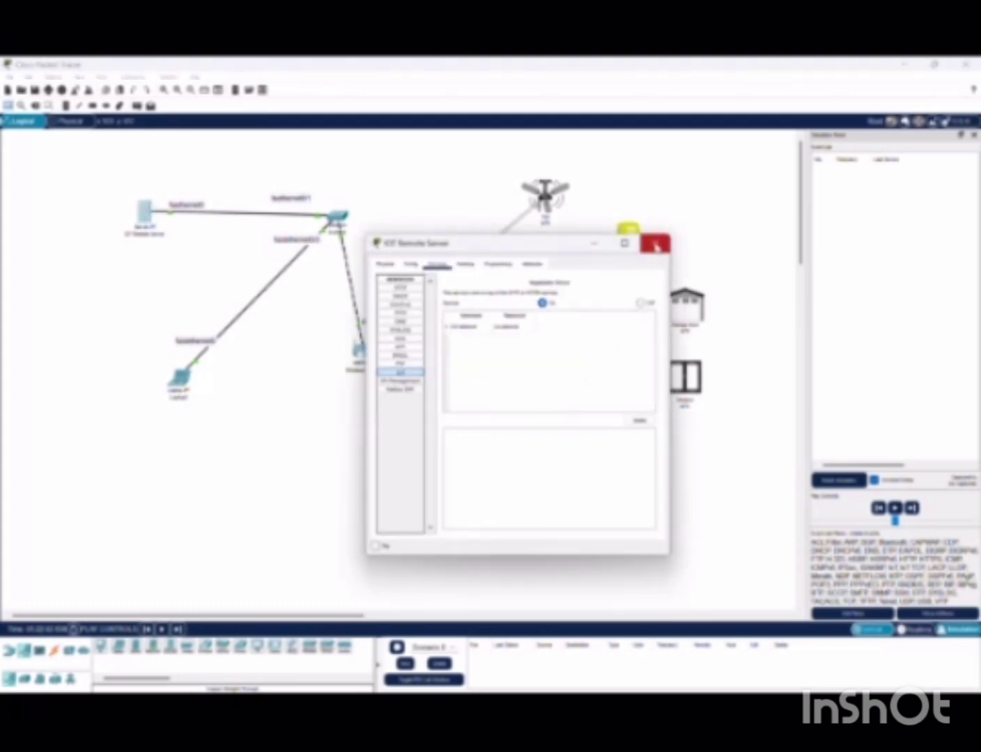
{"action": "left_click", "coordinate": [656, 241]}
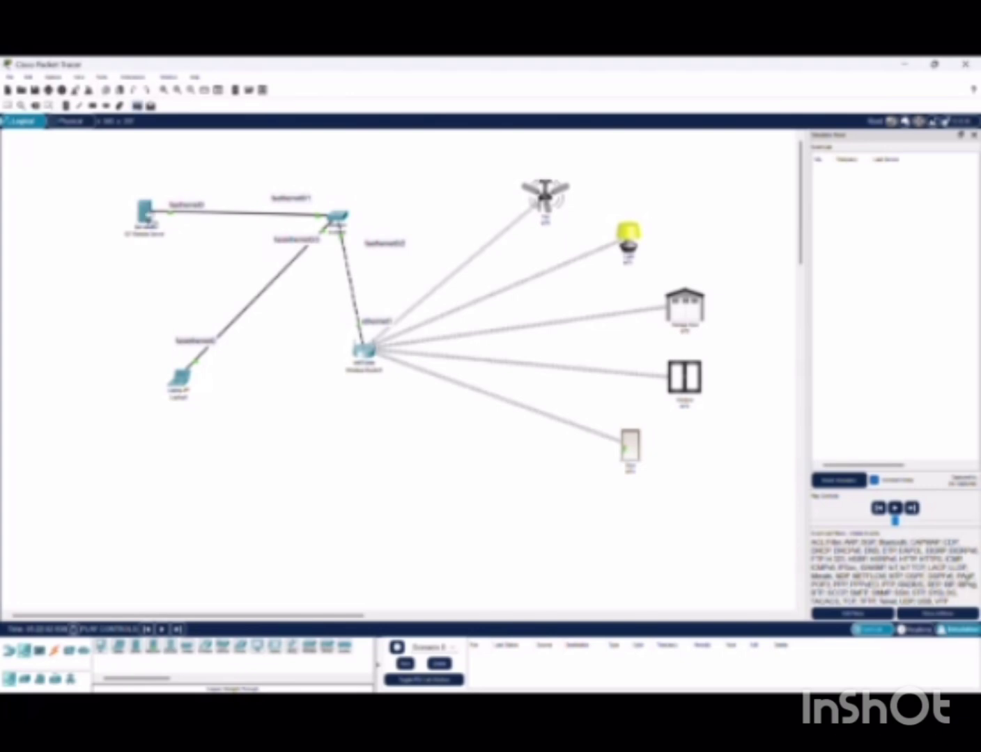
{"action": "left_click", "coordinate": [365, 351]}
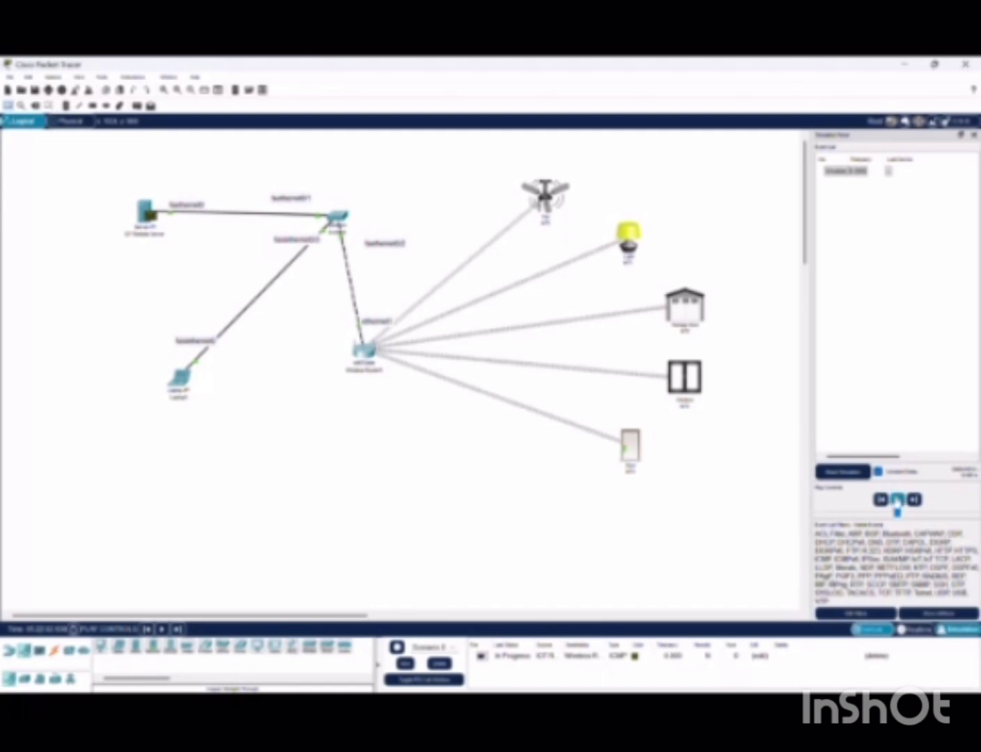
{"action": "left_click", "coordinate": [897, 499]}
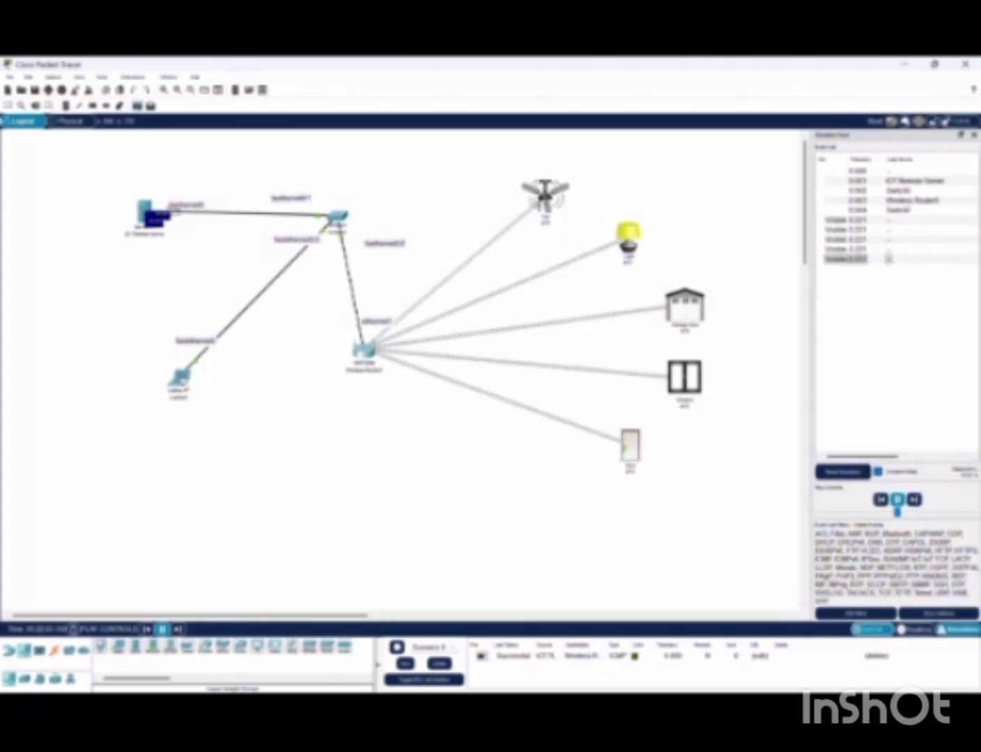
{"action": "mouse_move", "coordinate": [146, 212]}
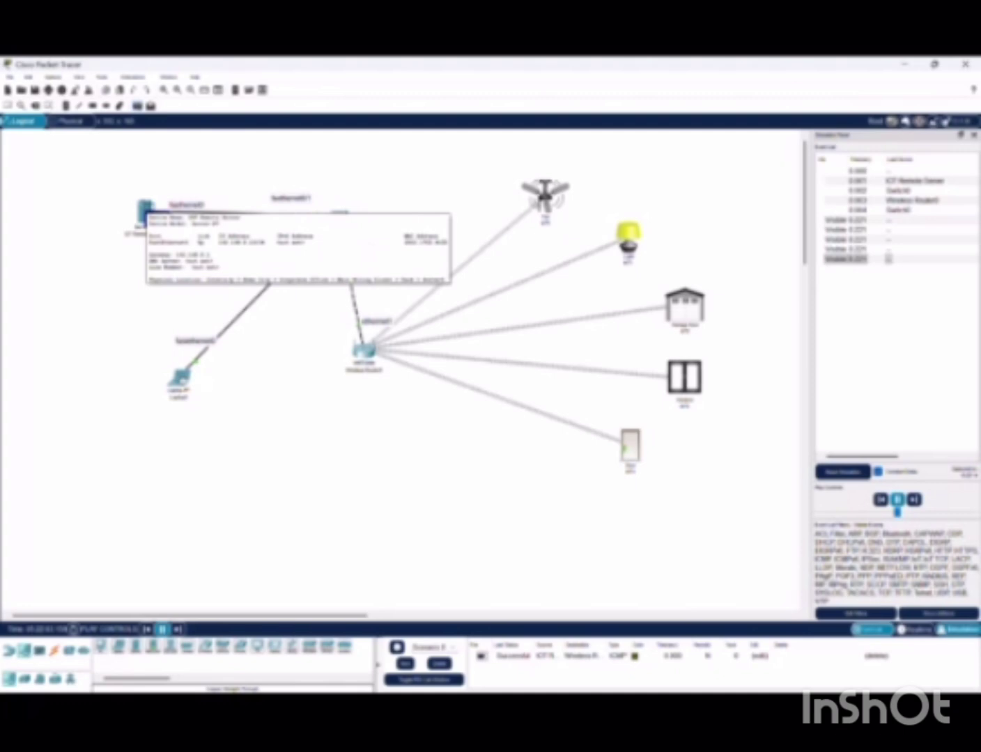